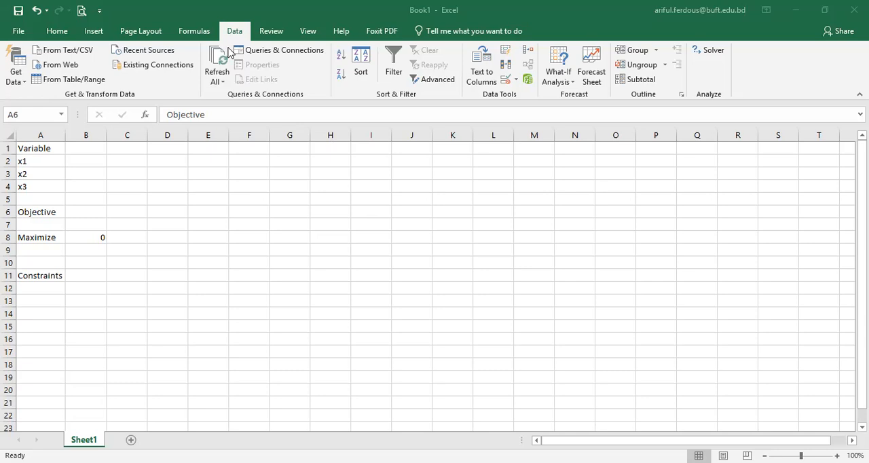
Step: Fill the Variable heading cell A1 with the standard green colour
{"action": "double_click", "coordinate": [49, 148]}
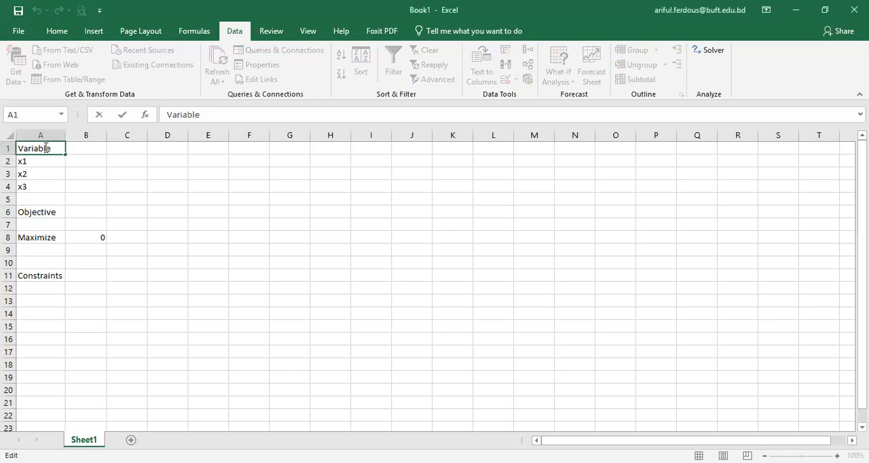
{"action": "left_click_drag", "start_coordinate": [53, 147], "coordinate": [7, 148]}
{"action": "key", "text": "Escape"}
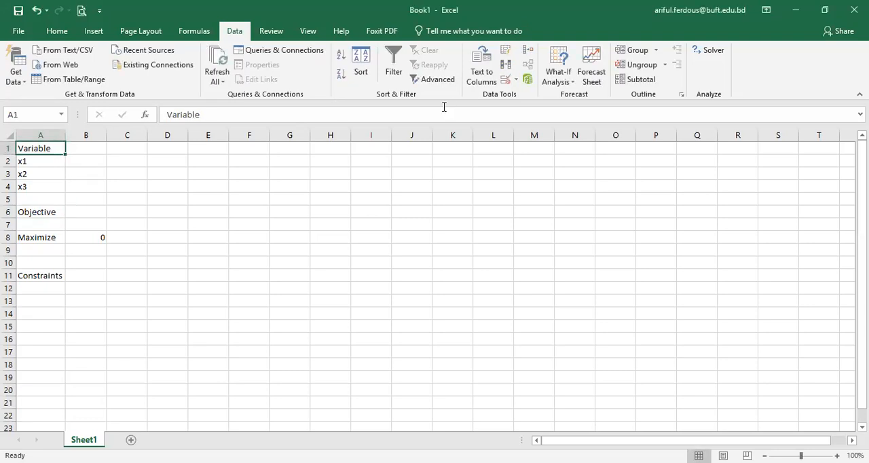
{"action": "left_click", "coordinate": [93, 31]}
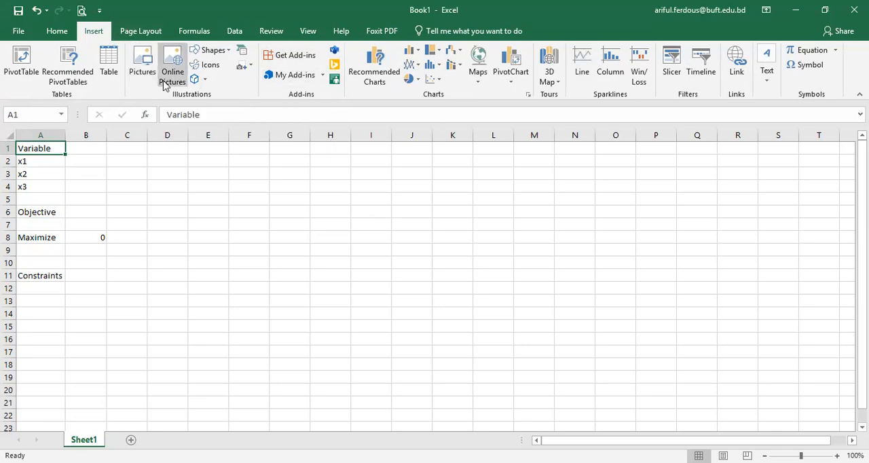
{"action": "left_click", "coordinate": [58, 32]}
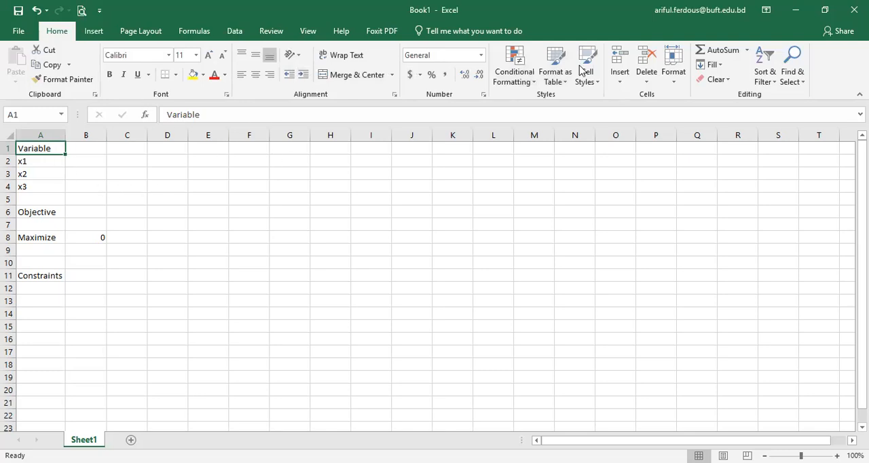
{"action": "left_click", "coordinate": [202, 79]}
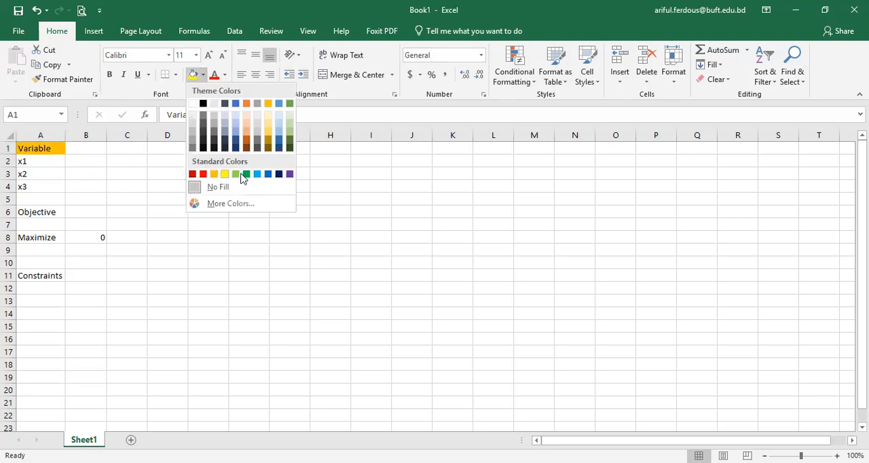
{"action": "left_click", "coordinate": [243, 173]}
Step: Change the heading in A6 to "Objective Function" and widen column A to fit its text
{"action": "left_click", "coordinate": [34, 213]}
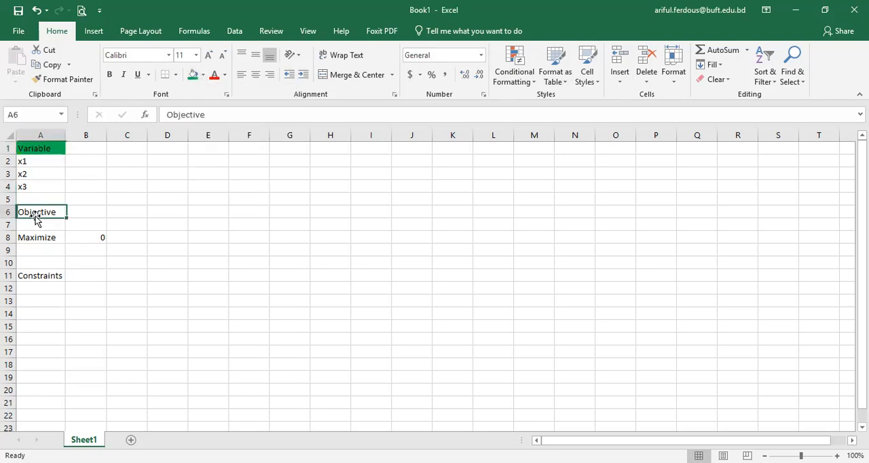
{"action": "double_click", "coordinate": [60, 214]}
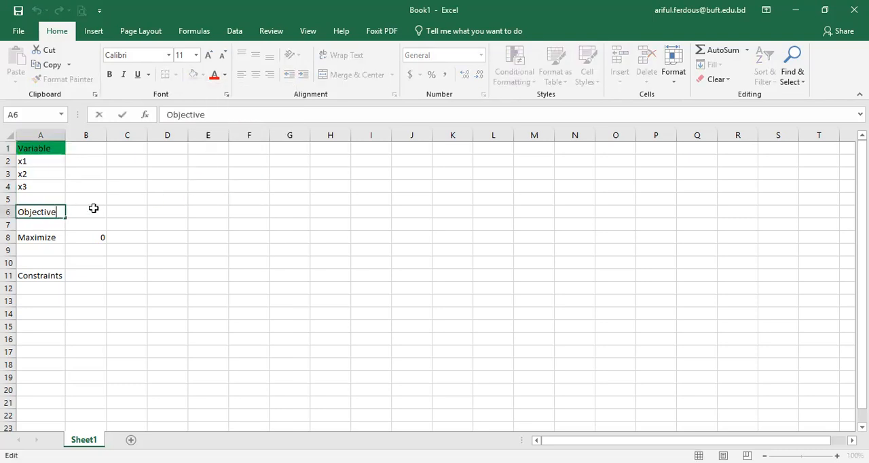
{"action": "type", "text": "Function"}
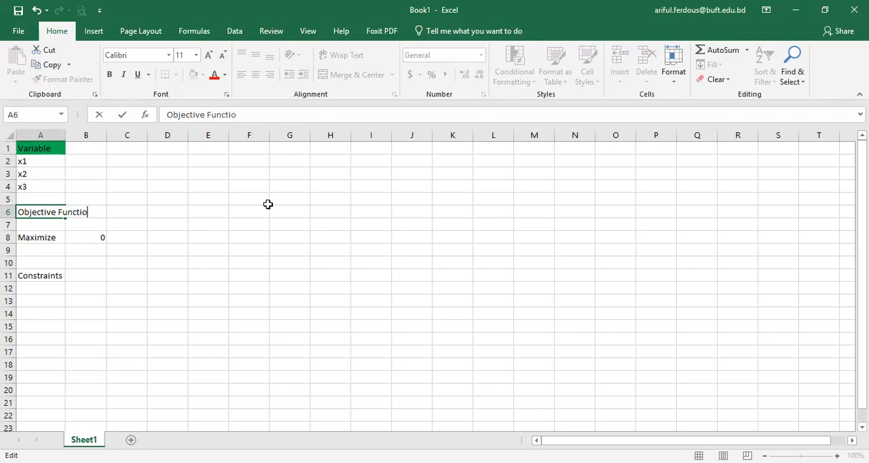
{"action": "key", "text": "Return"}
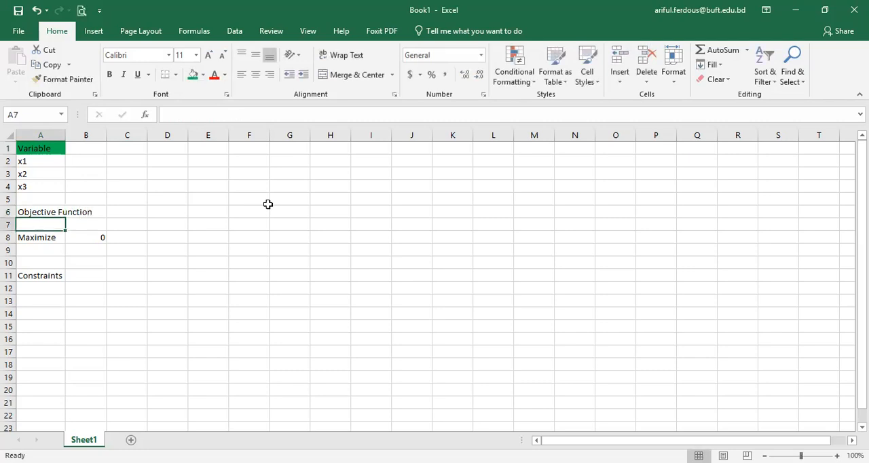
{"action": "double_click", "coordinate": [65, 135]}
{"action": "left_click", "coordinate": [256, 264]}
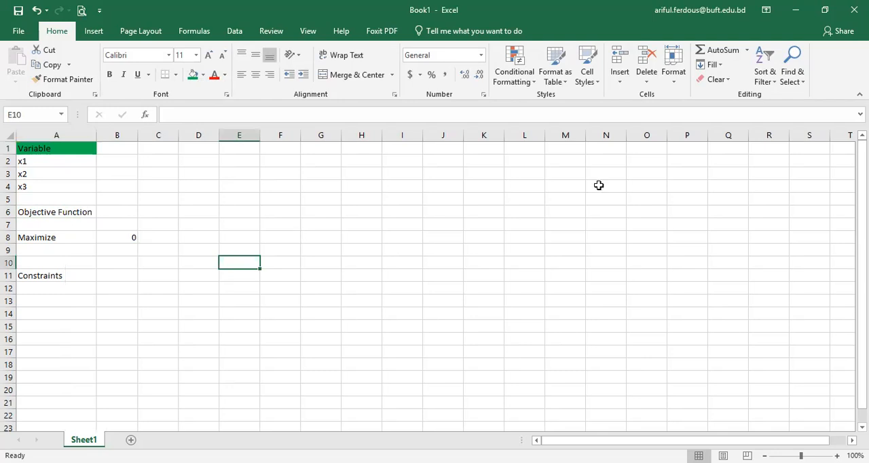
Step: Merge and center the range M4:Q9 into a single cell
{"action": "key", "text": "alt+Tab"}
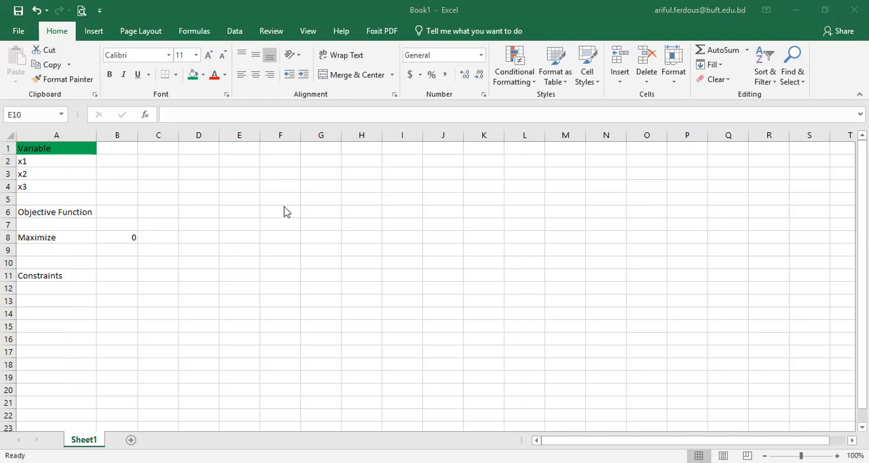
{"action": "left_click_drag", "start_coordinate": [572, 186], "coordinate": [713, 245]}
{"action": "left_click", "coordinate": [357, 75]}
Step: Enter the objective "Maximize : 10x1+9x2+0*x3+0.x4" in the merged cell M4
{"action": "left_click", "coordinate": [576, 199]}
{"action": "double_click", "coordinate": [577, 200]}
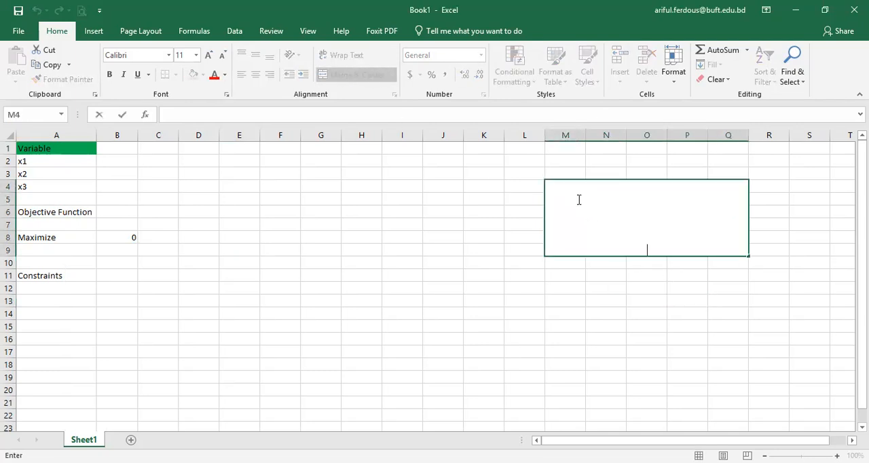
{"action": "type", "text": "Maximize"}
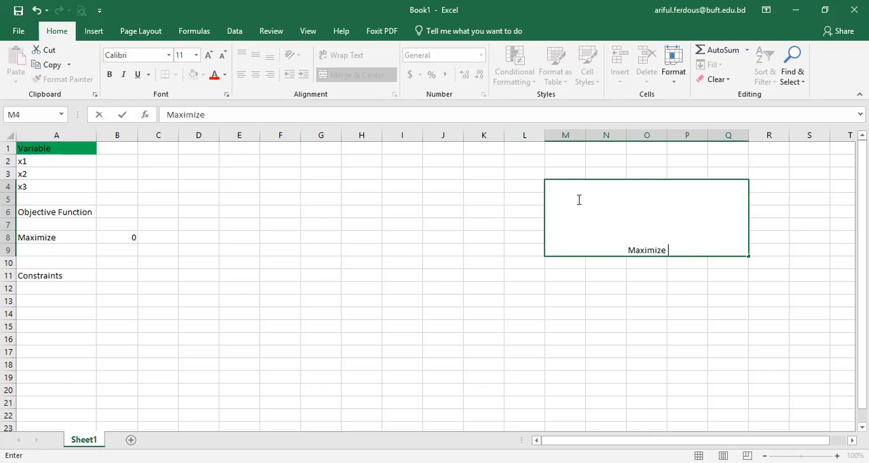
{"action": "type", "text": " : 10x1+"}
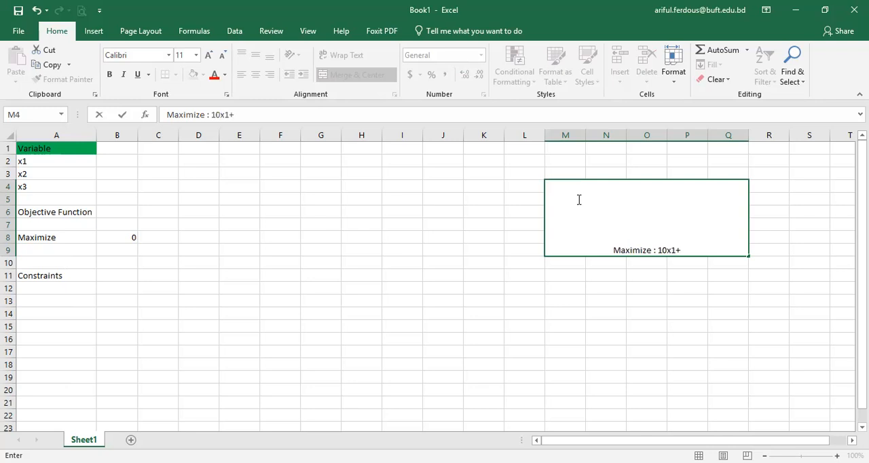
{"action": "type", "text": "9x"}
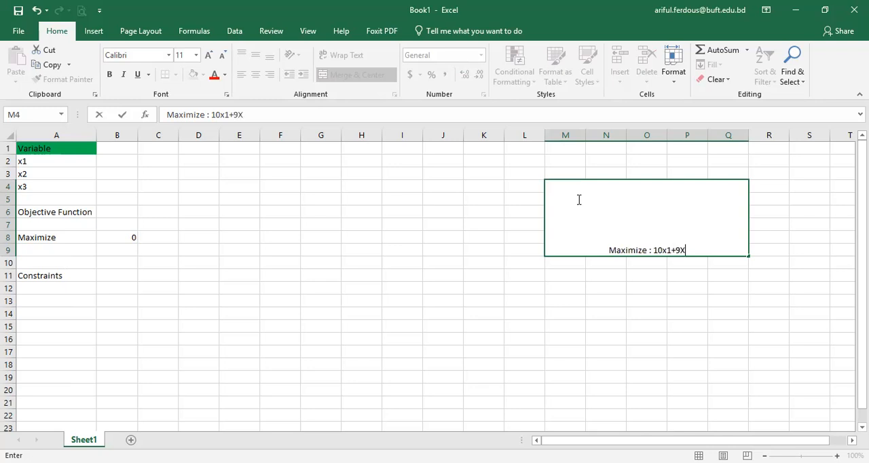
{"action": "type", "text": "2+"}
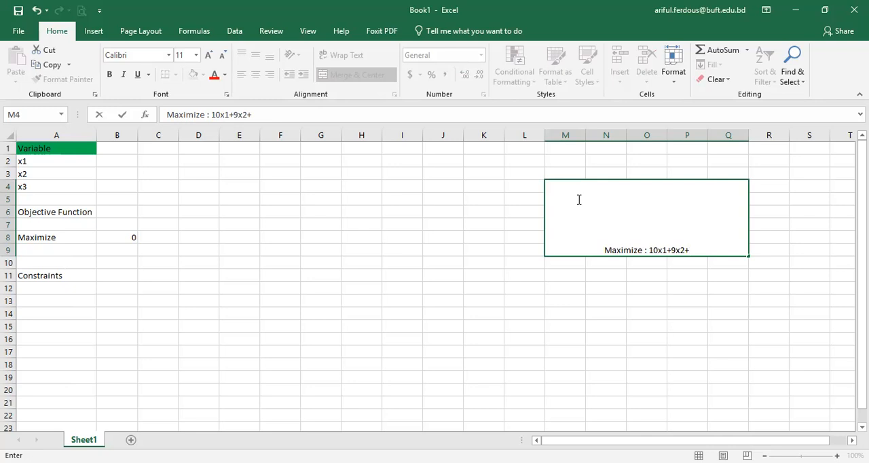
{"action": "type", "text": "0*"}
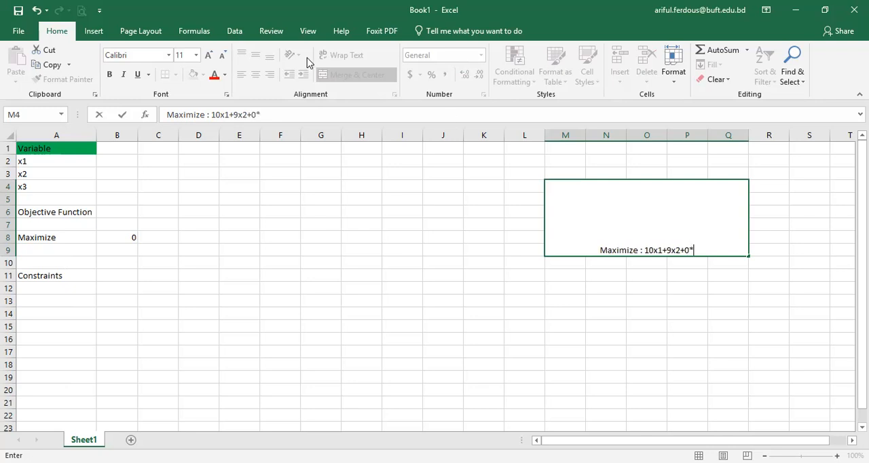
{"action": "type", "text": "x"}
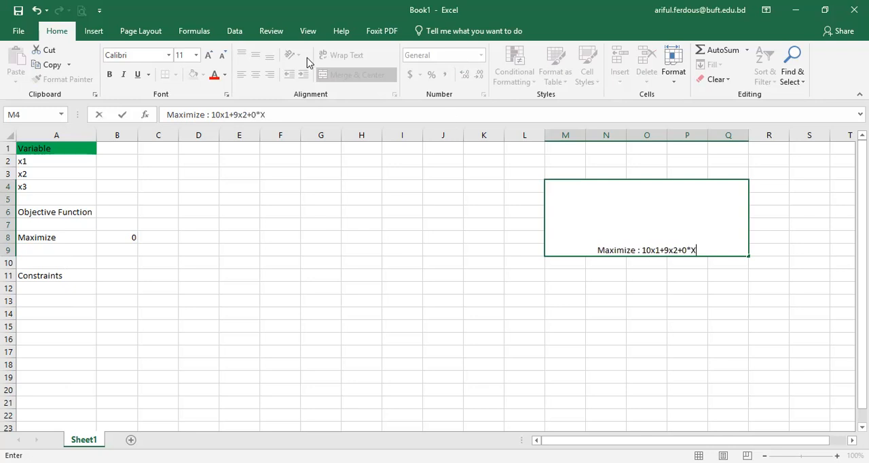
{"action": "type", "text": "3"}
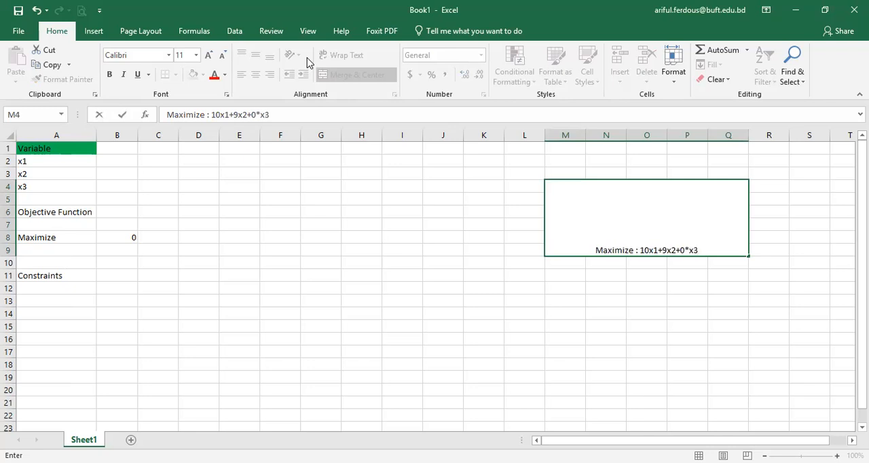
{"action": "type", "text": "+0."}
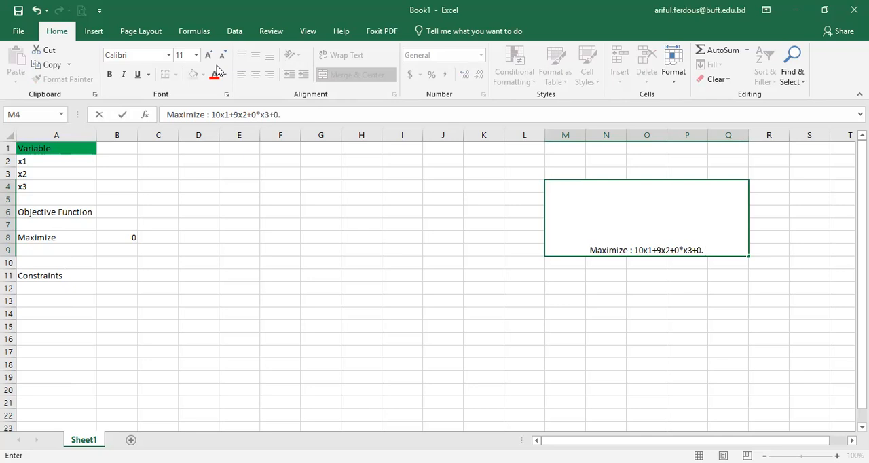
{"action": "type", "text": "x4"}
{"action": "key", "text": "Return"}
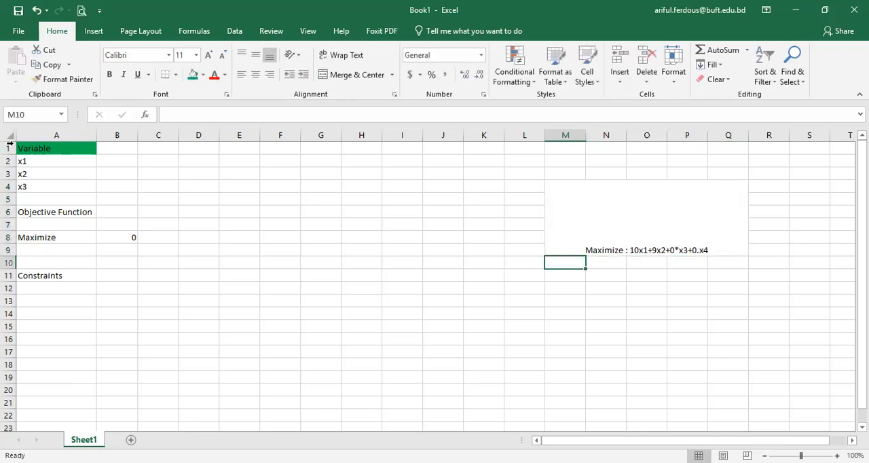
Step: Add the line "Subject to :" below the objective in the merged cell, separated by a blank line
{"action": "double_click", "coordinate": [630, 238]}
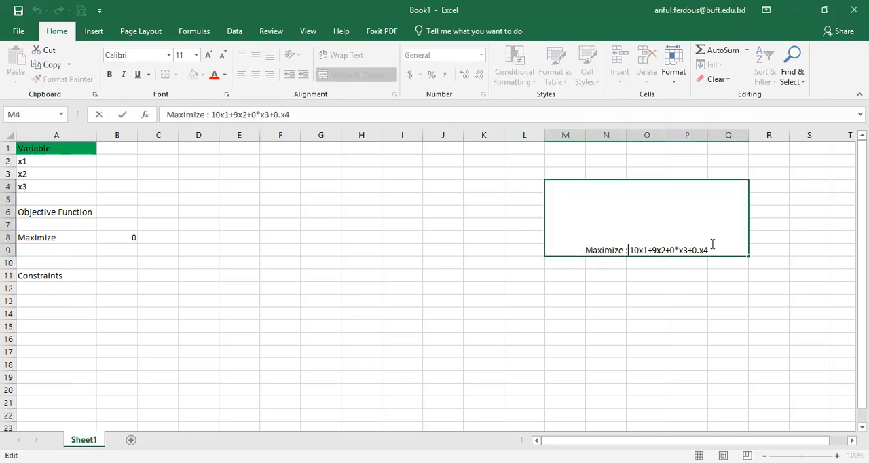
{"action": "key", "text": "alt+Return"}
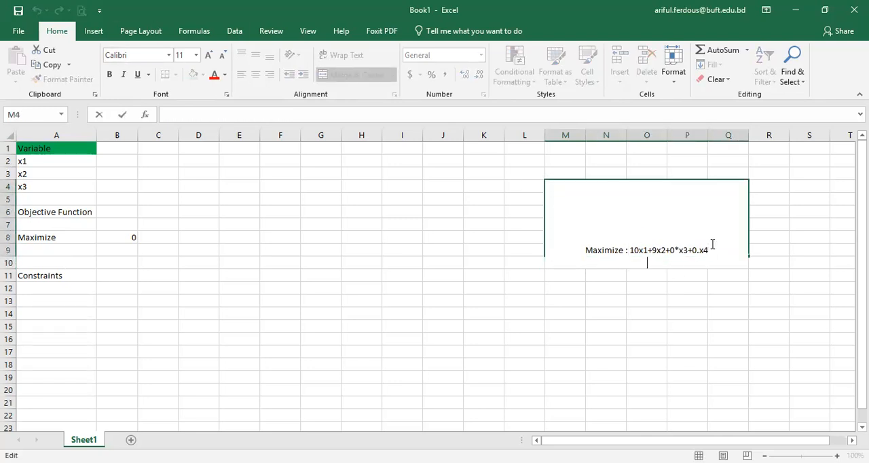
{"action": "type", "text": "Sube"}
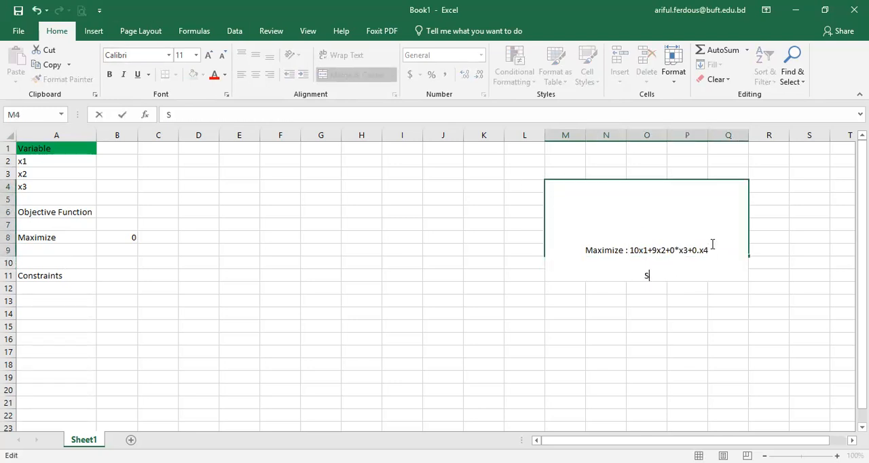
{"action": "key", "text": "BackSpace"}
{"action": "type", "text": "ject to :"}
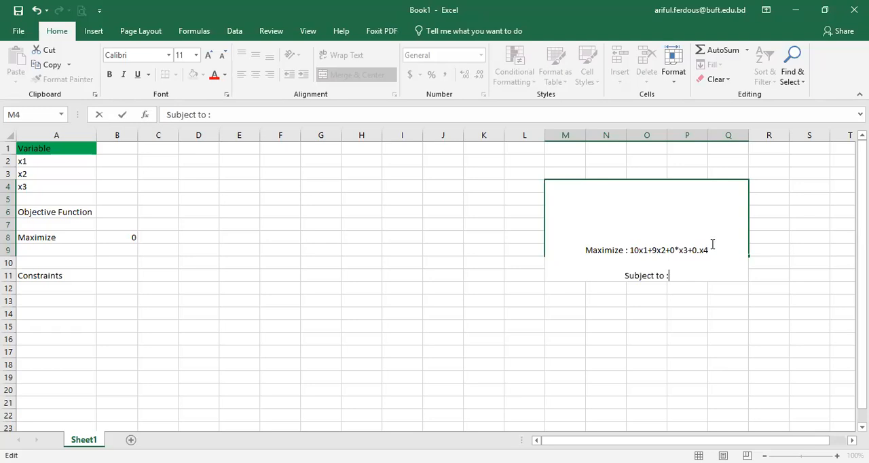
Step: Write the first constraint "3x1+3x2+x3 =21" on a new line under "Subject to :"
{"action": "key", "text": "alt+Return"}
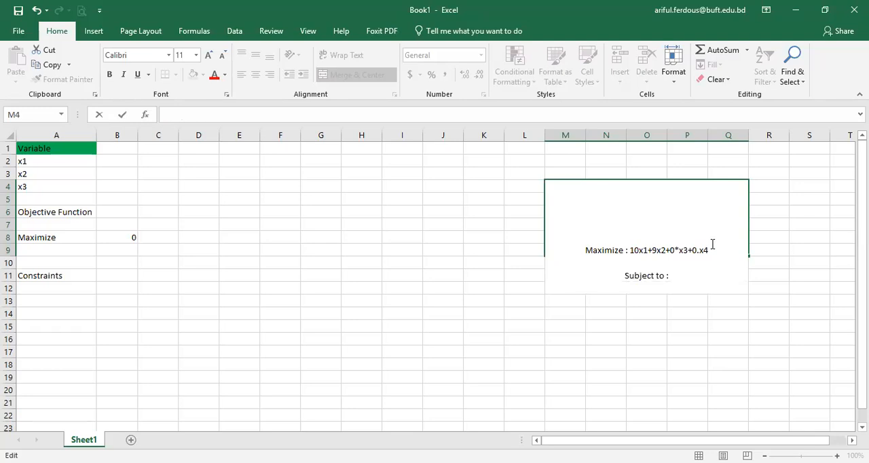
{"action": "type", "text": "3x1+3x2+x3 =21"}
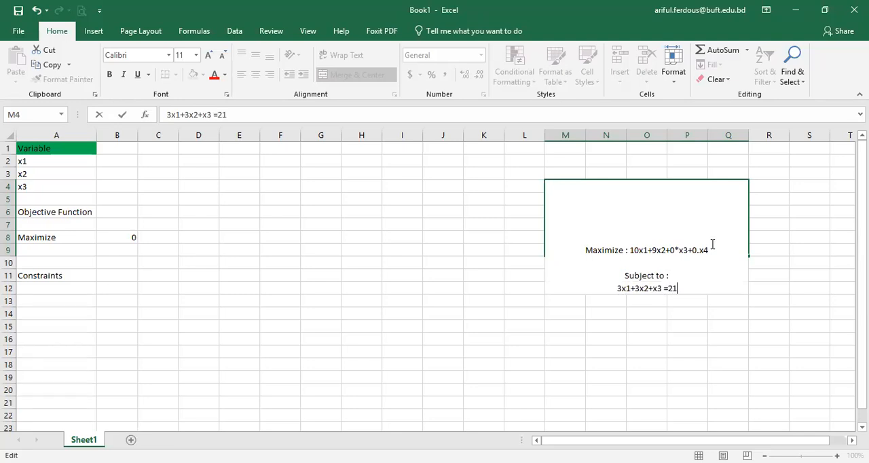
Step: Write the second constraint "4x1+3x2+x4 = 24" on a new line below the first constraint
{"action": "key", "text": "Return"}
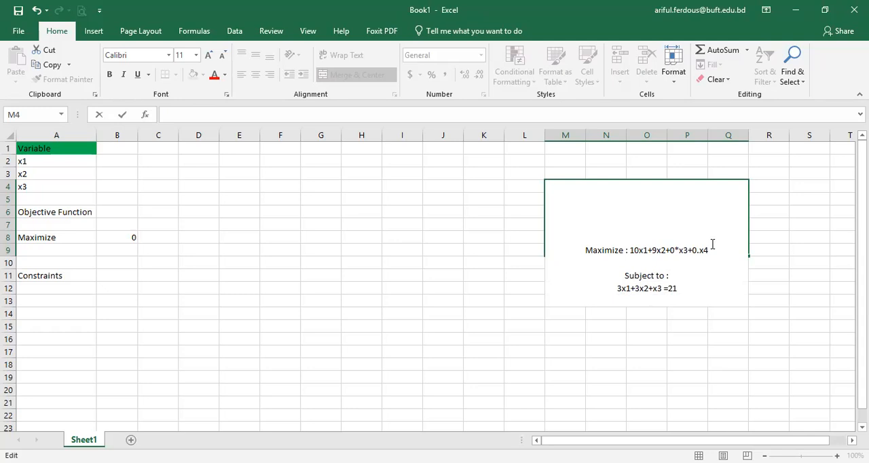
{"action": "type", "text": "4x1+3x2+x4 ="}
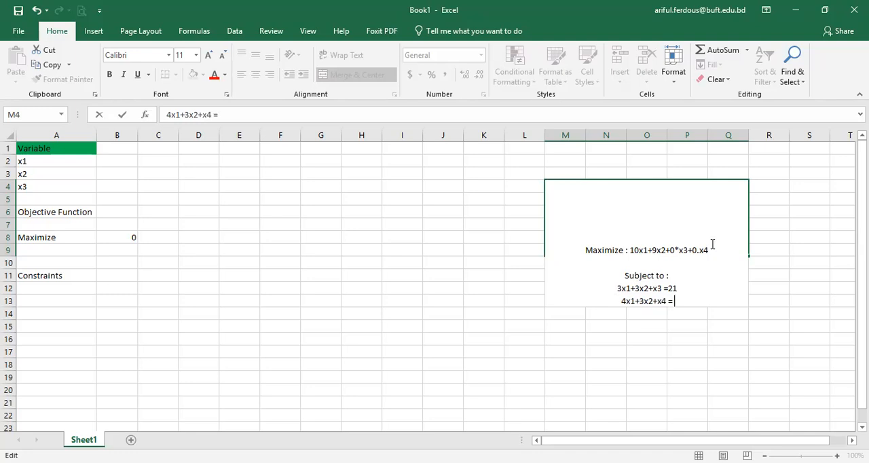
{"action": "type", "text": " 24"}
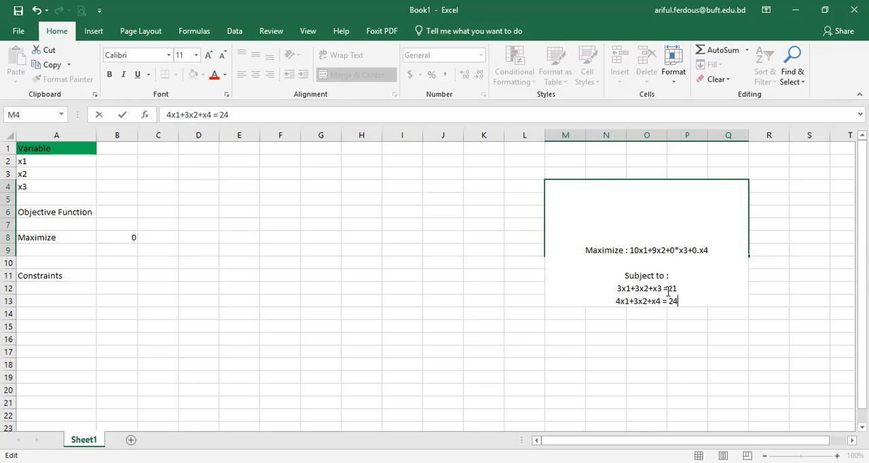
Step: Replace the dot in the objective's last term with an asterisk, making it 0*x4
{"action": "left_click", "coordinate": [699, 250]}
{"action": "key", "text": "BackSpace"}
{"action": "type", "text": "*"}
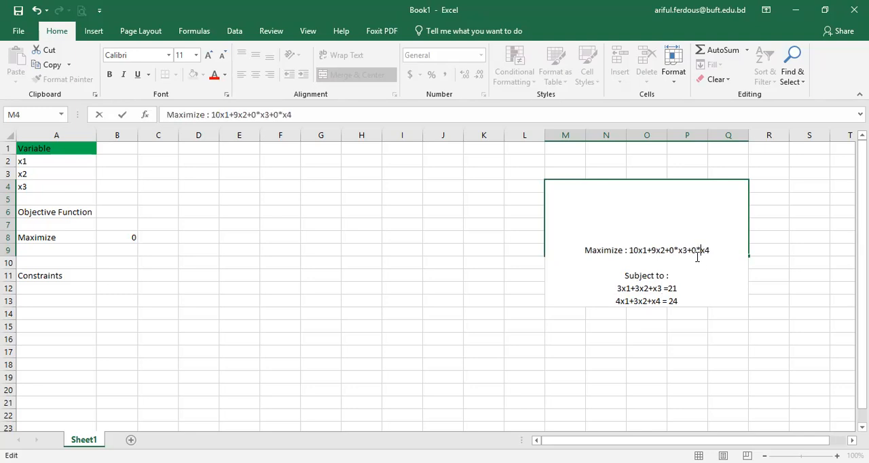
Step: Add a plus sign and the objective's 0*x4 term to the first constraint, before its equals sign
{"action": "left_click", "coordinate": [662, 288]}
{"action": "type", "text": "+"}
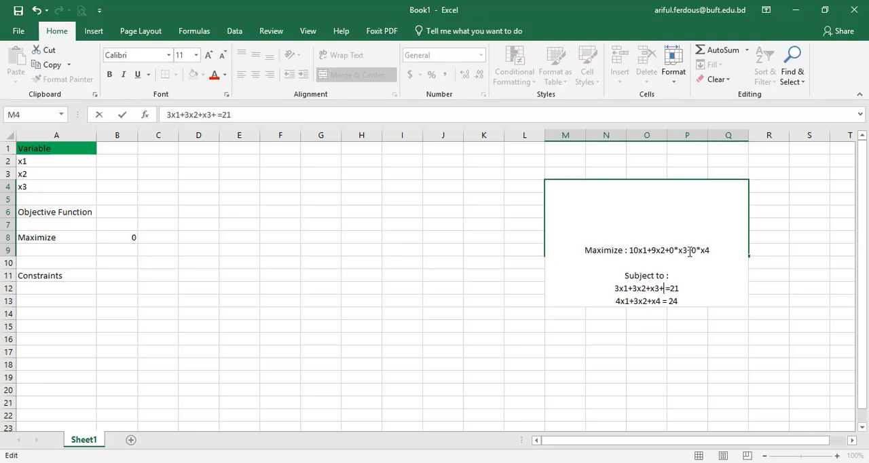
{"action": "left_click_drag", "start_coordinate": [691, 250], "coordinate": [710, 249]}
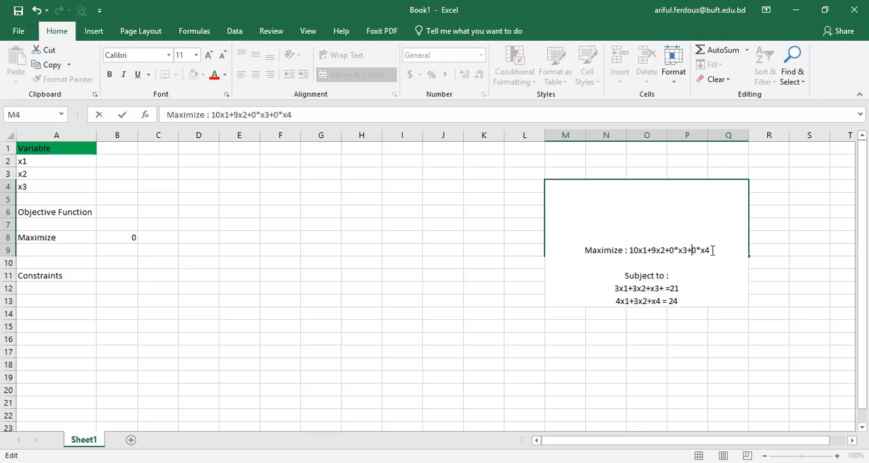
{"action": "key", "text": "ctrl+c"}
{"action": "left_click", "coordinate": [665, 289]}
{"action": "key", "text": "ctrl+v"}
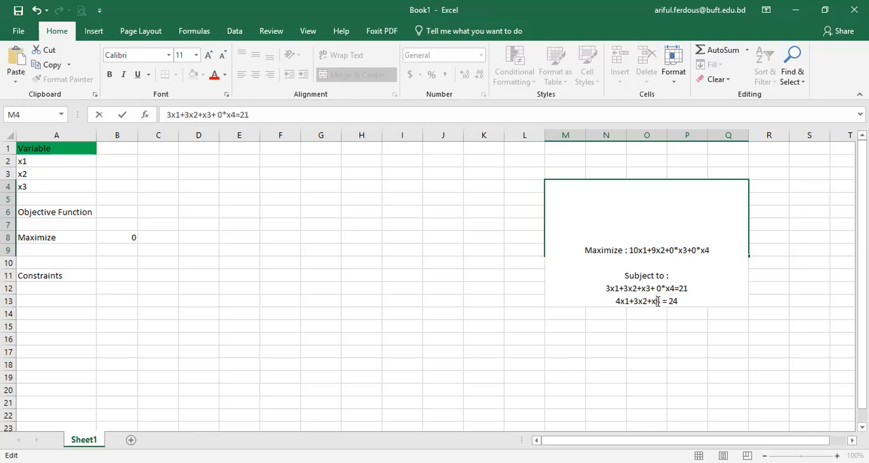
Step: Insert the objective's 0*x3 term and a plus sign before x4 in the second constraint
{"action": "left_click_drag", "start_coordinate": [669, 251], "coordinate": [686, 251]}
{"action": "key", "text": "ctrl+c"}
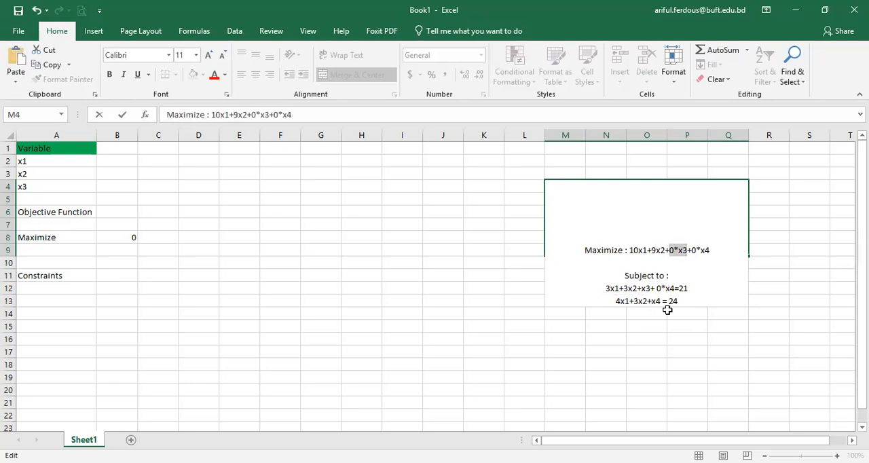
{"action": "left_click", "coordinate": [648, 302]}
{"action": "key", "text": "ctrl+v"}
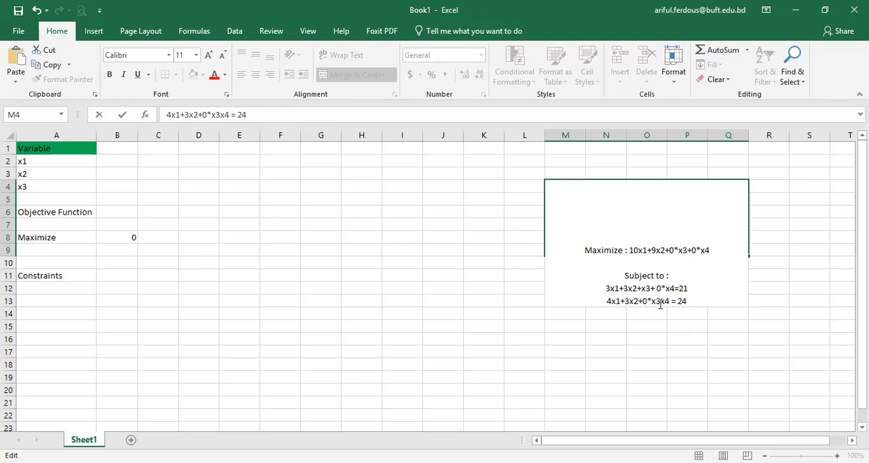
{"action": "type", "text": "+"}
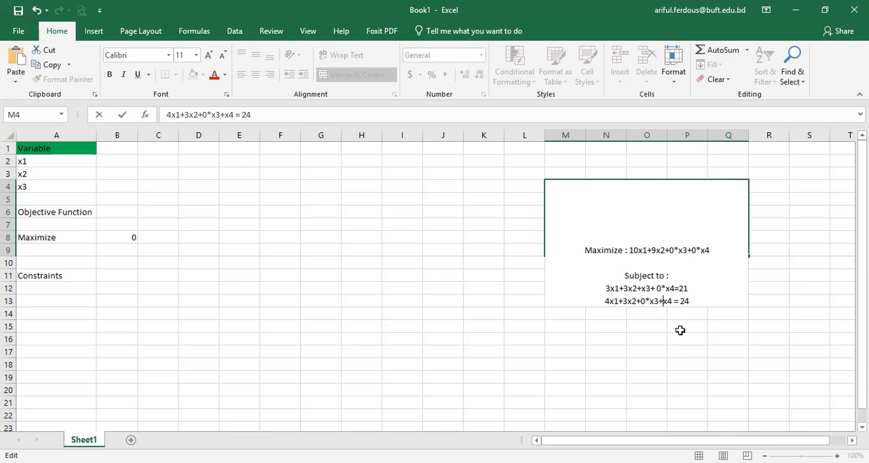
{"action": "left_click", "coordinate": [680, 334]}
Step: Add the non-negativity condition "x1, x2, x3, x4 >= 0" on a new line below the second constraint
{"action": "left_click", "coordinate": [655, 204]}
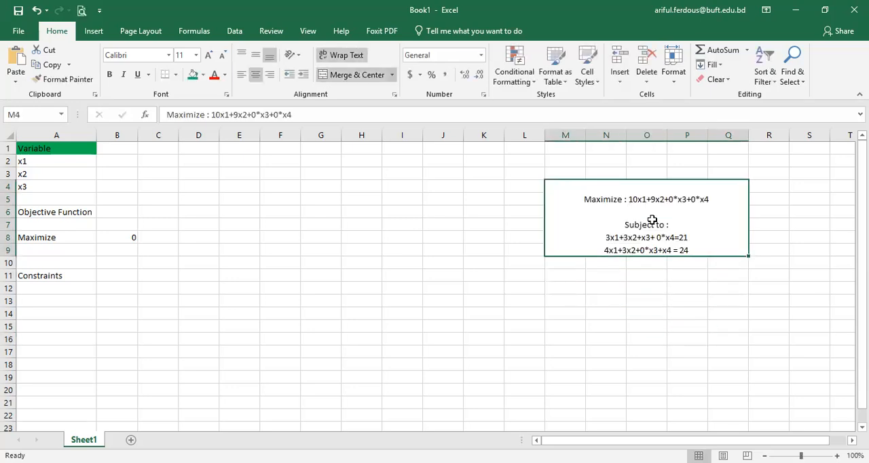
{"action": "double_click", "coordinate": [651, 220]}
{"action": "left_click", "coordinate": [706, 246]}
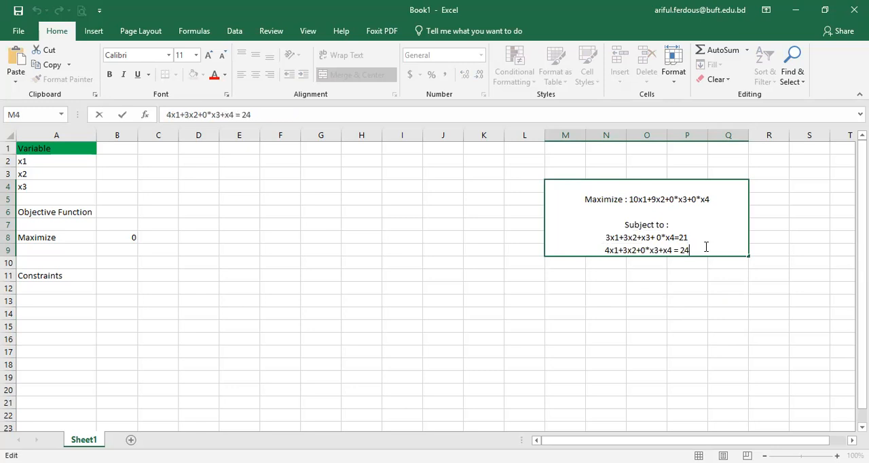
{"action": "key", "text": "alt+Return"}
{"action": "type", "text": "x"}
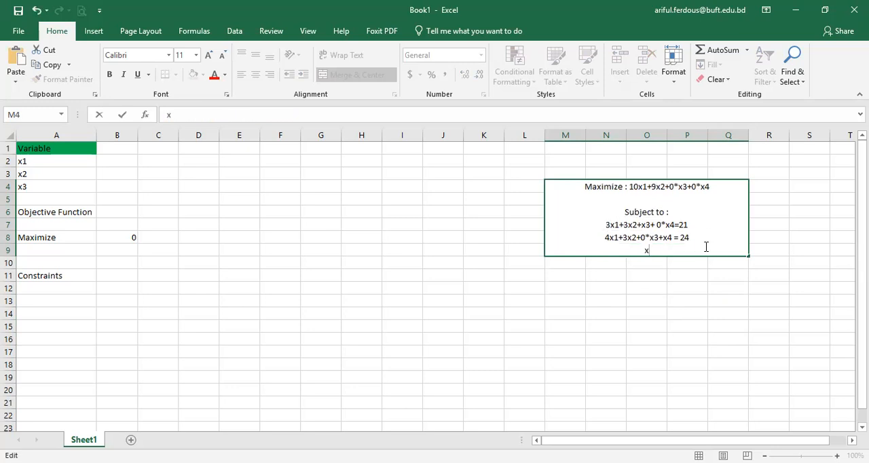
{"action": "key", "text": "alt+Tab"}
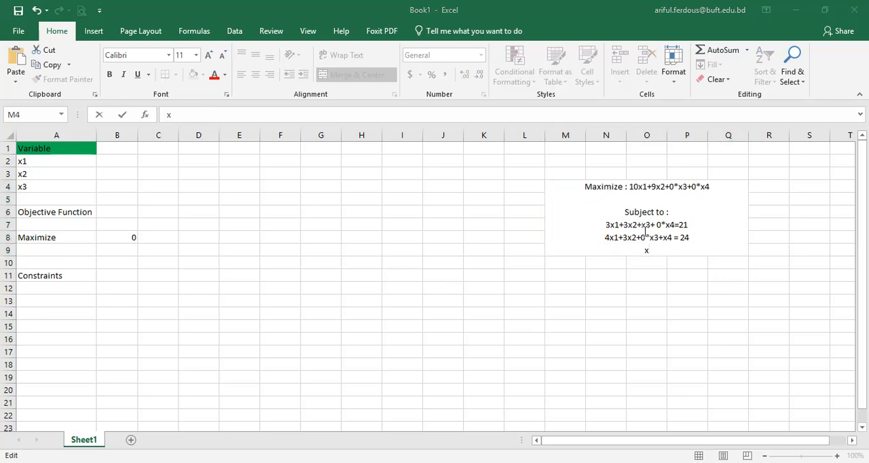
{"action": "left_click", "coordinate": [668, 246]}
{"action": "type", "text": "1,"}
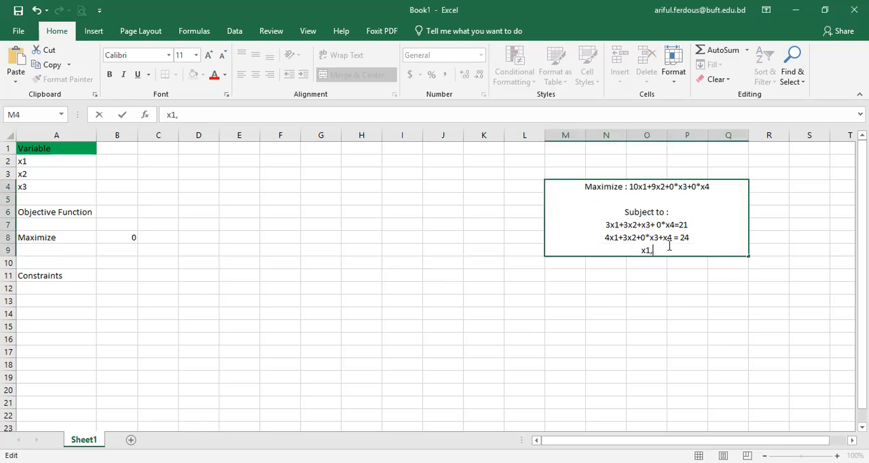
{"action": "type", "text": " x2, x3, x4"}
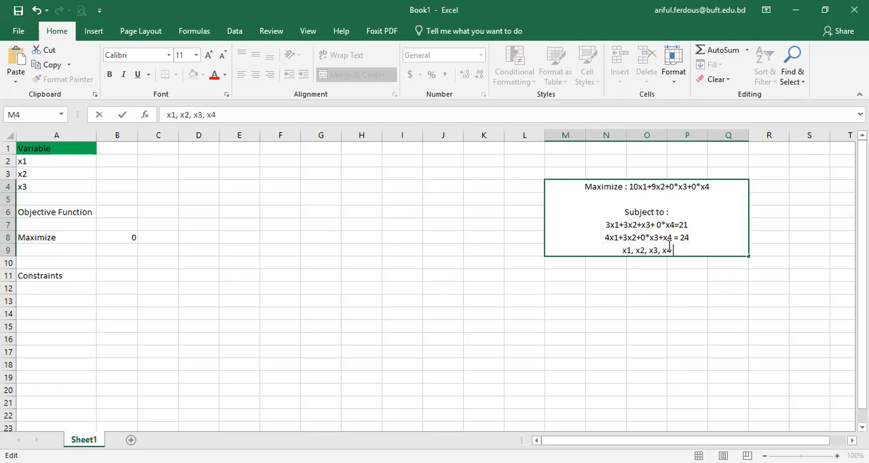
{"action": "type", "text": " >= 0"}
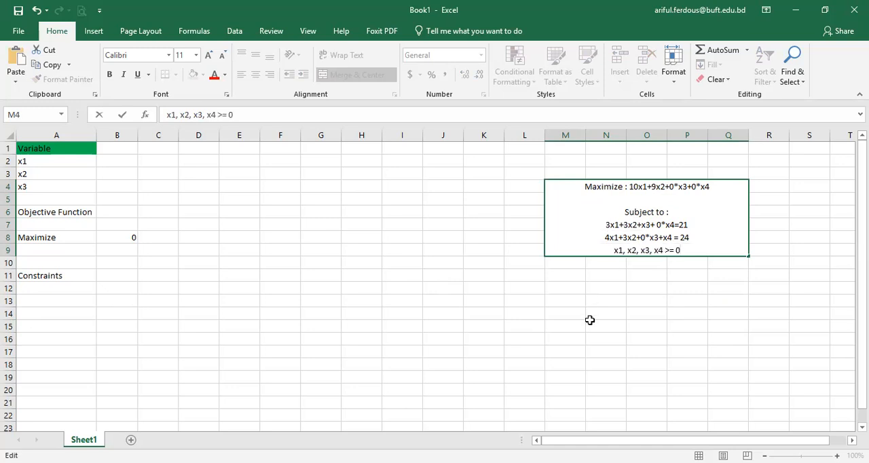
{"action": "left_click", "coordinate": [590, 320]}
Step: Fill the merged problem statement block with yellow
{"action": "left_click", "coordinate": [656, 212]}
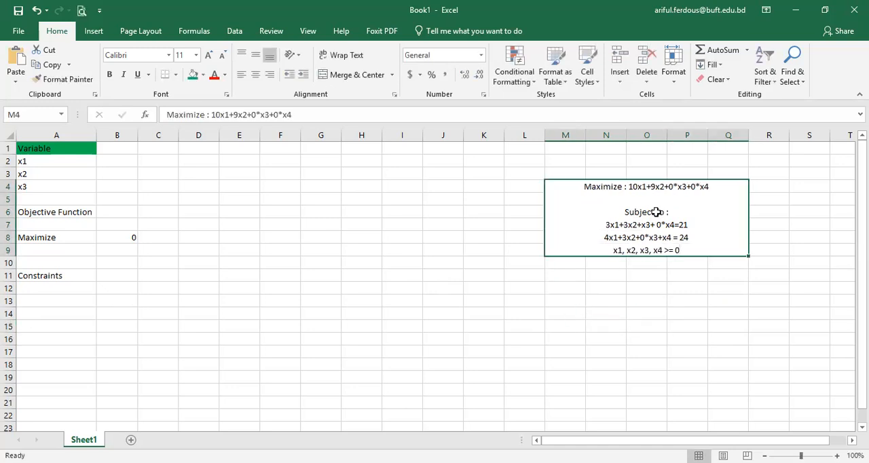
{"action": "left_click", "coordinate": [203, 75]}
{"action": "left_click", "coordinate": [225, 176]}
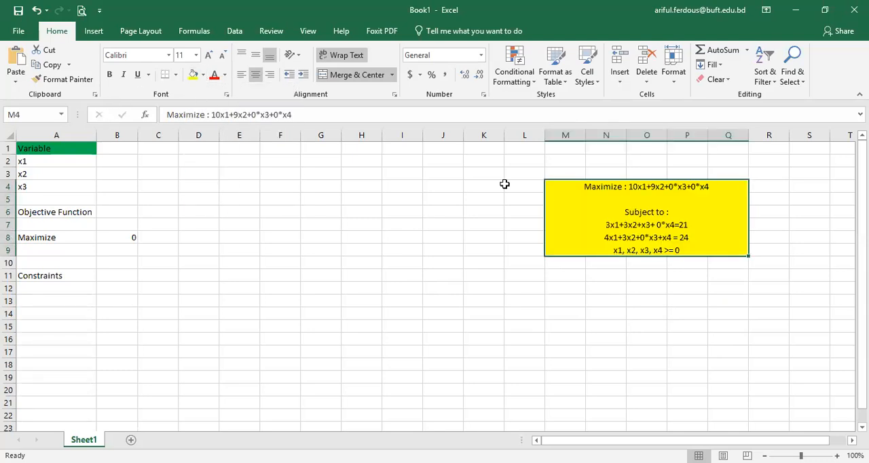
Step: Make the problem statement text italic and set its font size to 14
{"action": "left_click", "coordinate": [125, 74]}
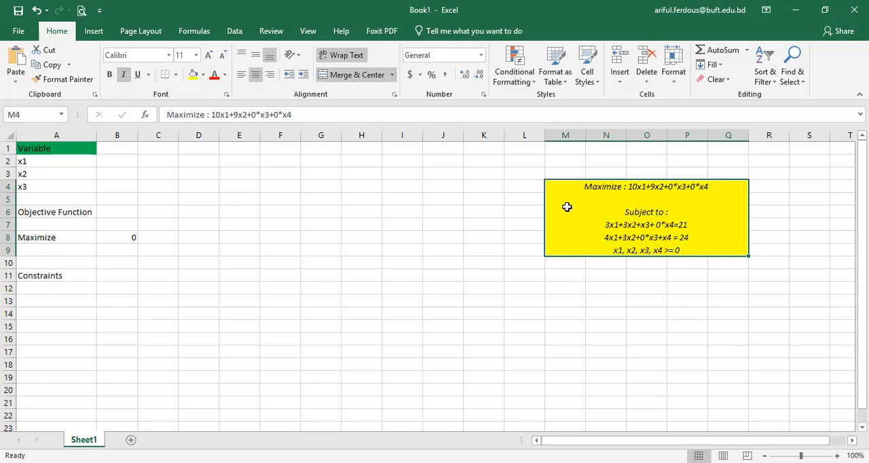
{"action": "left_click", "coordinate": [196, 59]}
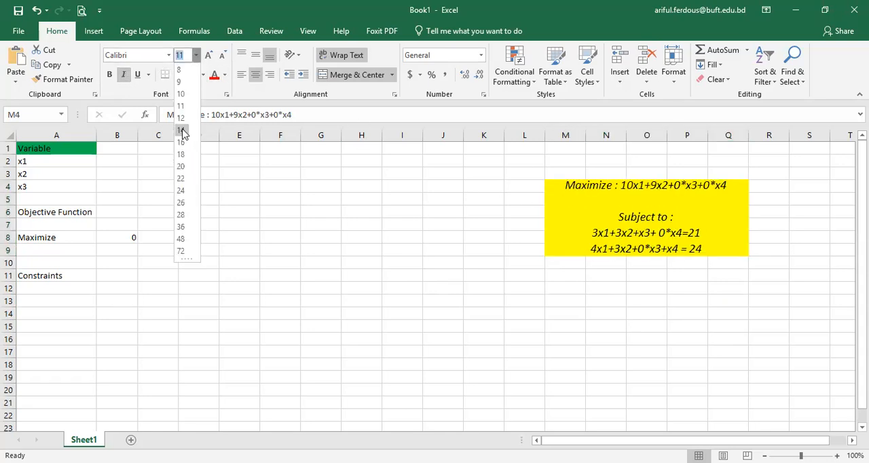
{"action": "left_click", "coordinate": [181, 130]}
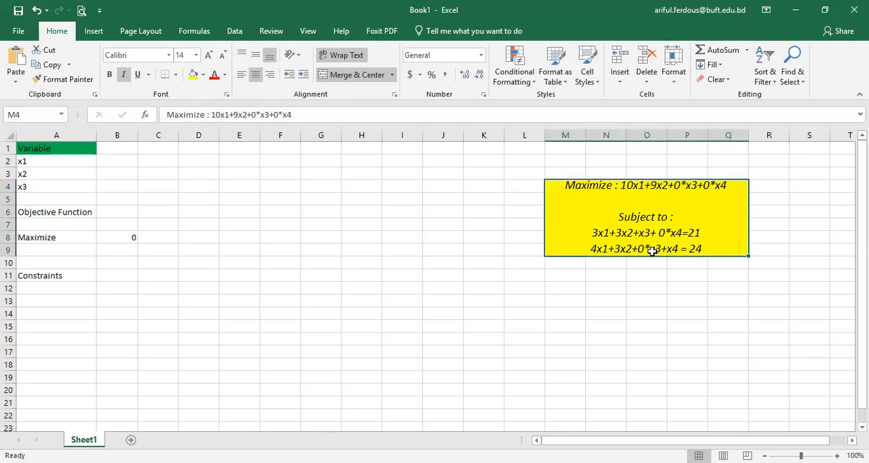
Step: Extend the merged problem statement block down to row 13 and centre its text vertically
{"action": "left_click_drag", "start_coordinate": [582, 240], "coordinate": [594, 304]}
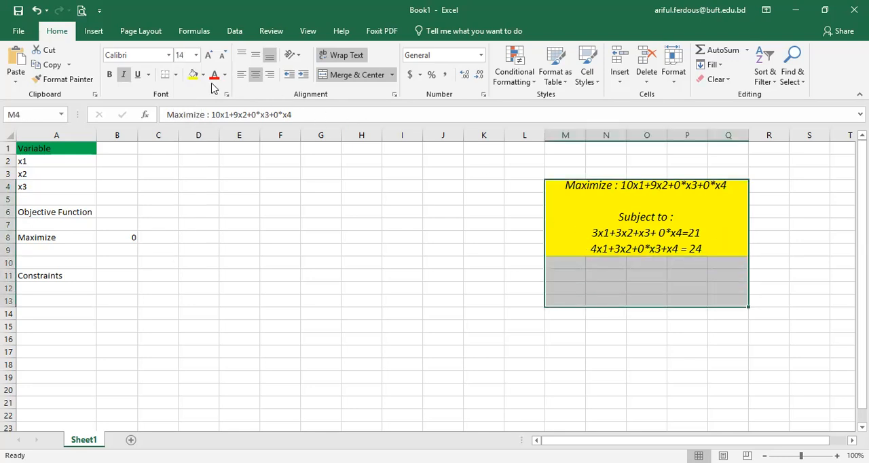
{"action": "left_click", "coordinate": [359, 75]}
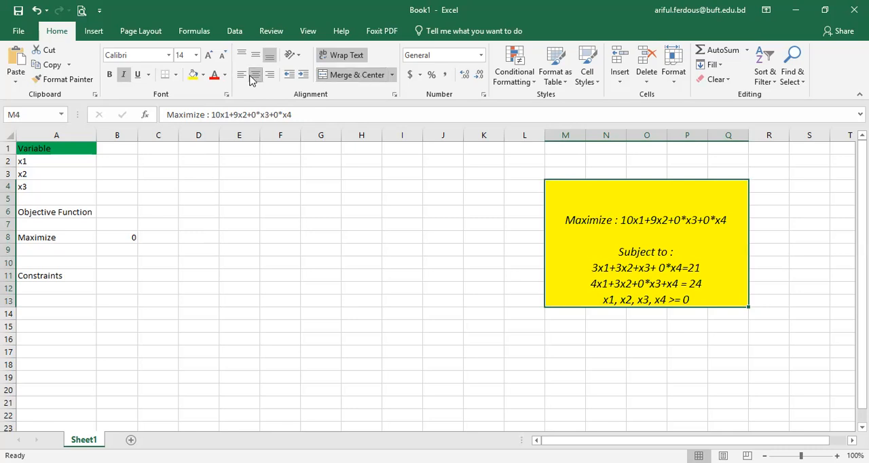
{"action": "left_click", "coordinate": [255, 55]}
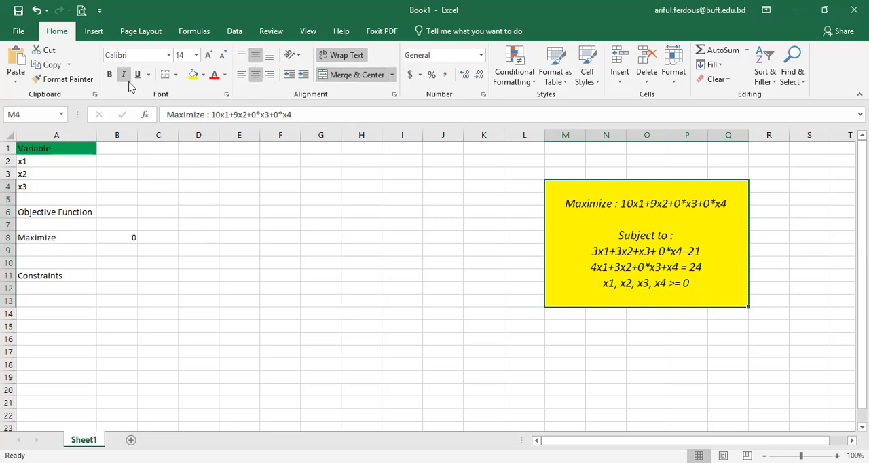
Step: Change the problem statement's font to Cambria
{"action": "left_click", "coordinate": [143, 55]}
{"action": "type", "text": "Camn"}
{"action": "key", "text": "BackSpace"}
{"action": "type", "text": "bria"}
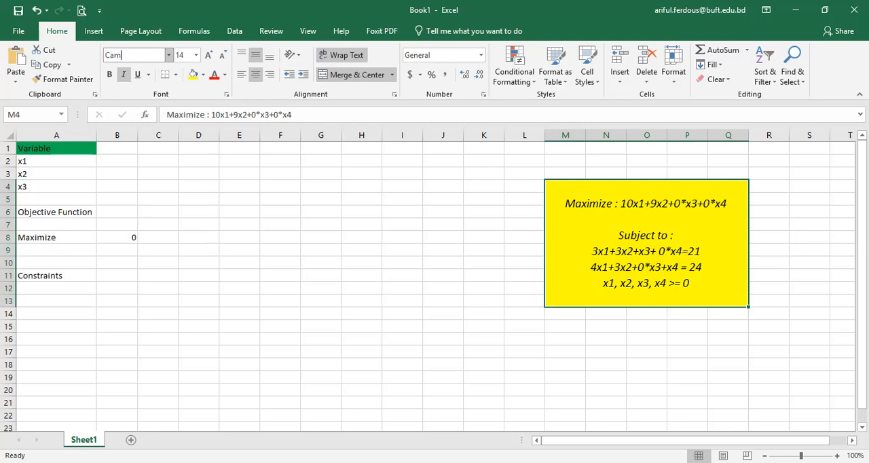
{"action": "key", "text": "Return"}
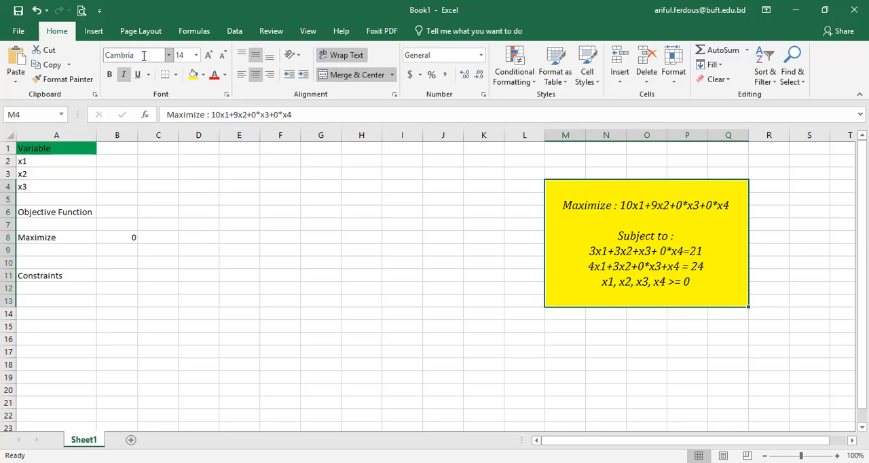
Step: Left-align the text in the merged problem statement block
{"action": "left_click", "coordinate": [624, 248]}
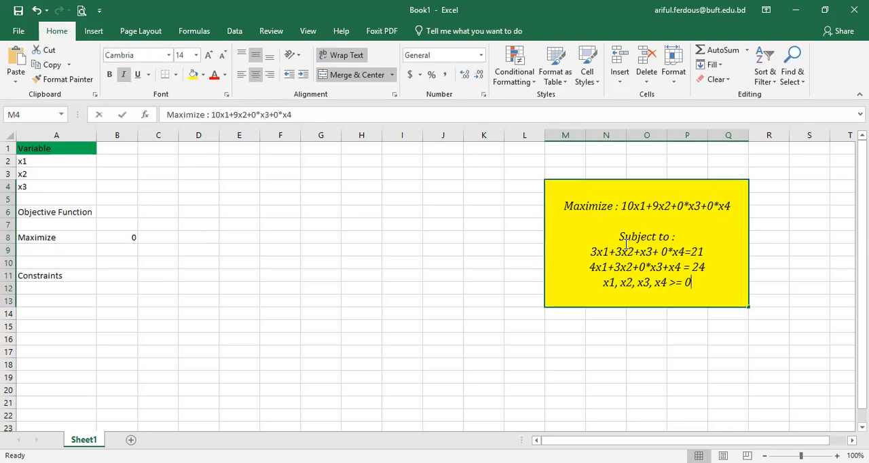
{"action": "left_click", "coordinate": [763, 313]}
{"action": "left_click", "coordinate": [608, 252]}
{"action": "left_click", "coordinate": [242, 76]}
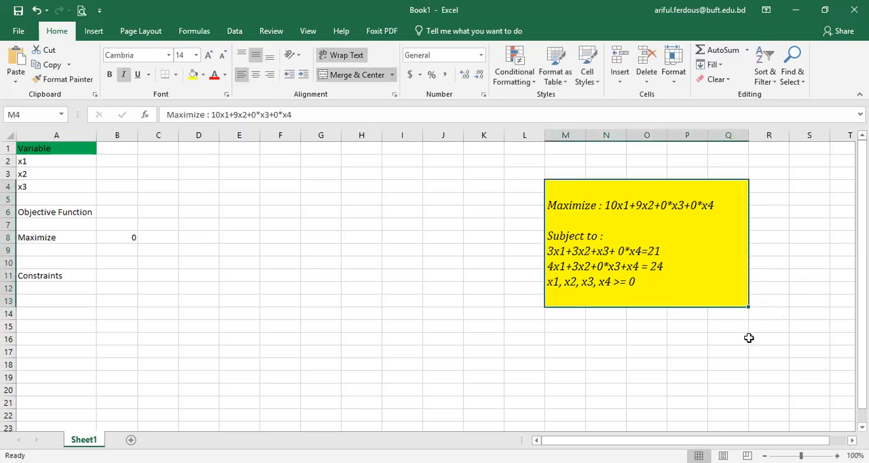
{"action": "left_click", "coordinate": [755, 339]}
Step: Insert a blank line between "Subject to :" and the first constraint in the problem statement
{"action": "left_click", "coordinate": [600, 239]}
{"action": "double_click", "coordinate": [615, 236]}
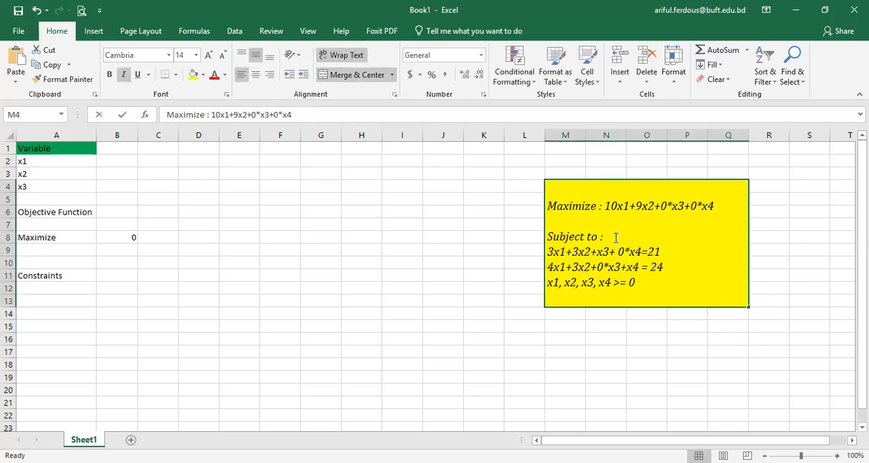
{"action": "key", "text": "Return"}
{"action": "left_click", "coordinate": [614, 237]}
{"action": "double_click", "coordinate": [615, 237]}
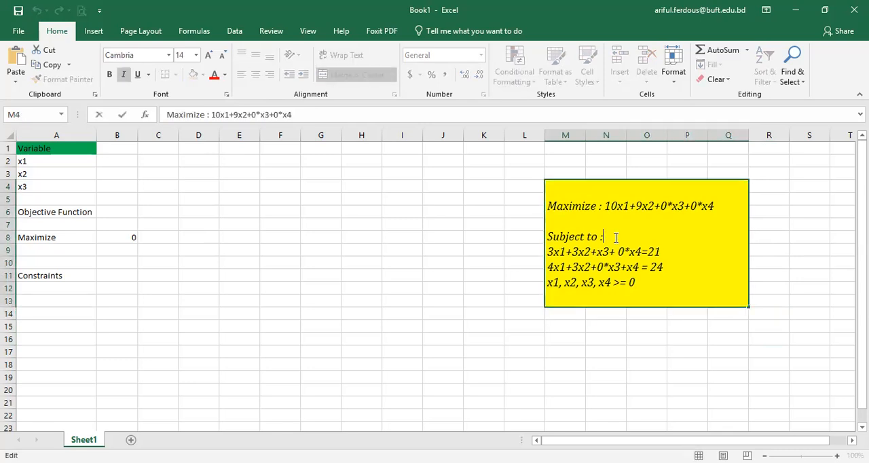
{"action": "key", "text": "alt+Return"}
{"action": "key", "text": "Return"}
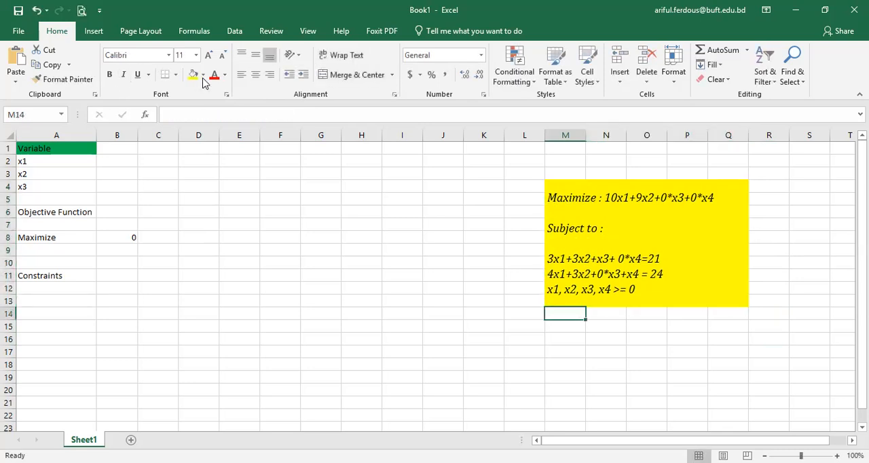
Step: Change the problem statement block's fill to a light orange theme color
{"action": "key", "text": "Up"}
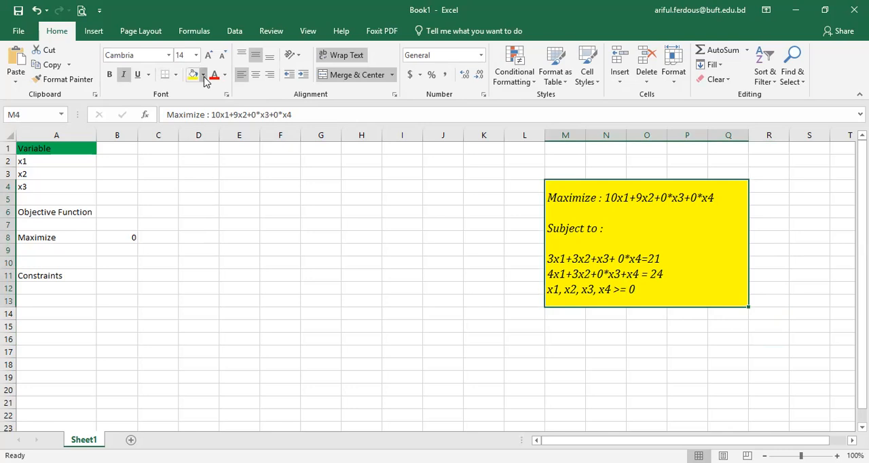
{"action": "left_click", "coordinate": [203, 75]}
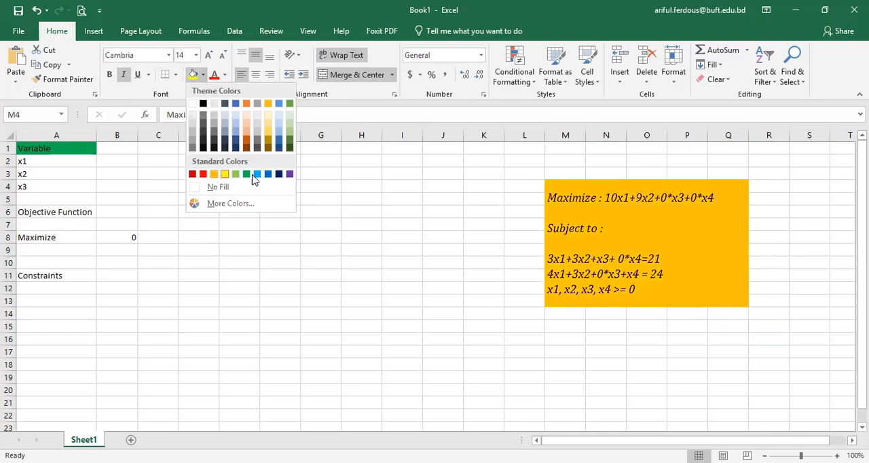
{"action": "left_click", "coordinate": [249, 134]}
{"action": "left_click", "coordinate": [556, 204]}
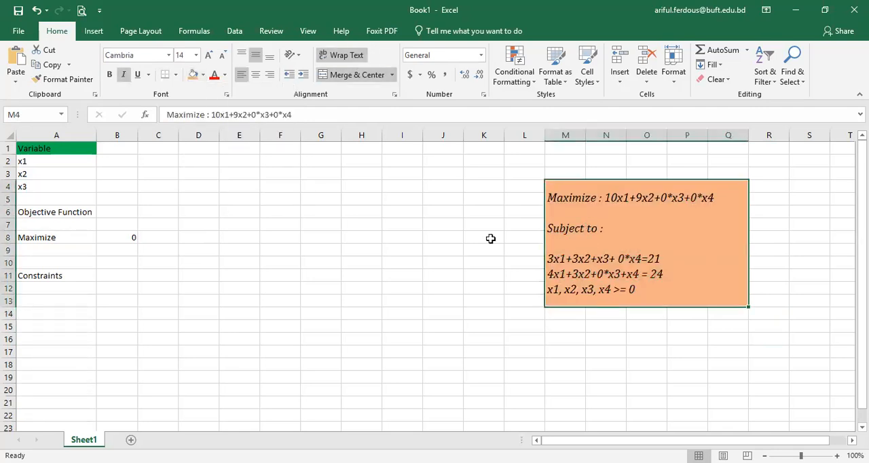
Step: Insert a row above "Objective Function" and add x4 below x3 in the variable list, in cell A5
{"action": "left_click", "coordinate": [65, 197]}
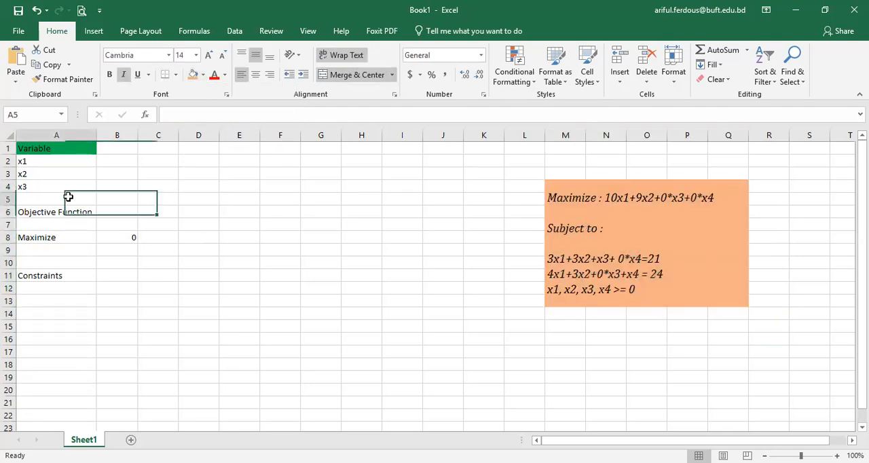
{"action": "left_click", "coordinate": [9, 212]}
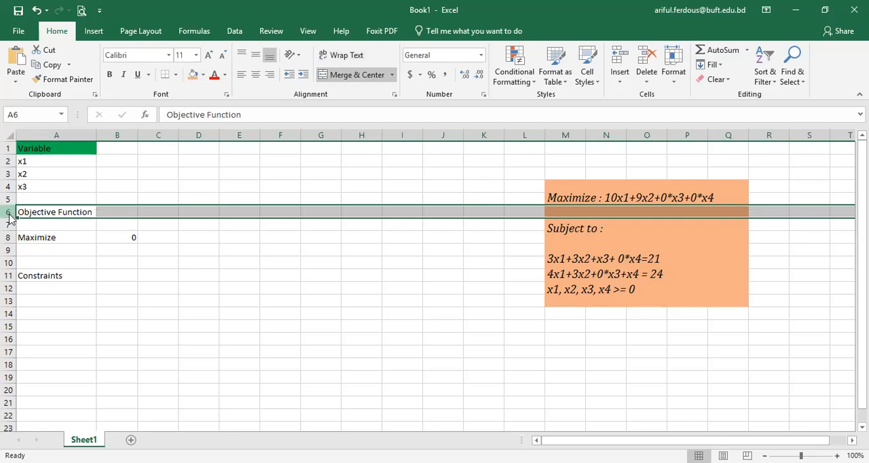
{"action": "right_click", "coordinate": [10, 211]}
{"action": "left_click", "coordinate": [51, 301]}
{"action": "type", "text": "x3"}
{"action": "key", "text": "BackSpace"}
{"action": "type", "text": "4"}
{"action": "left_click", "coordinate": [659, 304]}
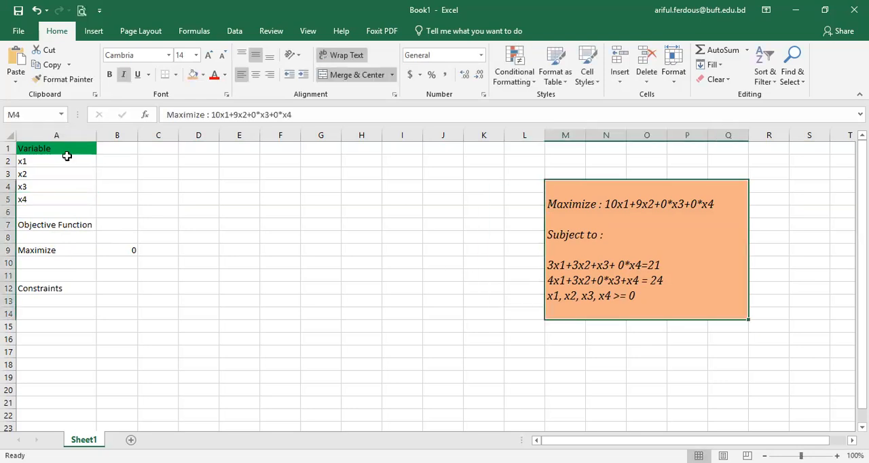
Step: Enter =0 as the starting value for variables x1 to x4 in cells B2 to B5
{"action": "left_click_drag", "start_coordinate": [38, 162], "coordinate": [34, 198]}
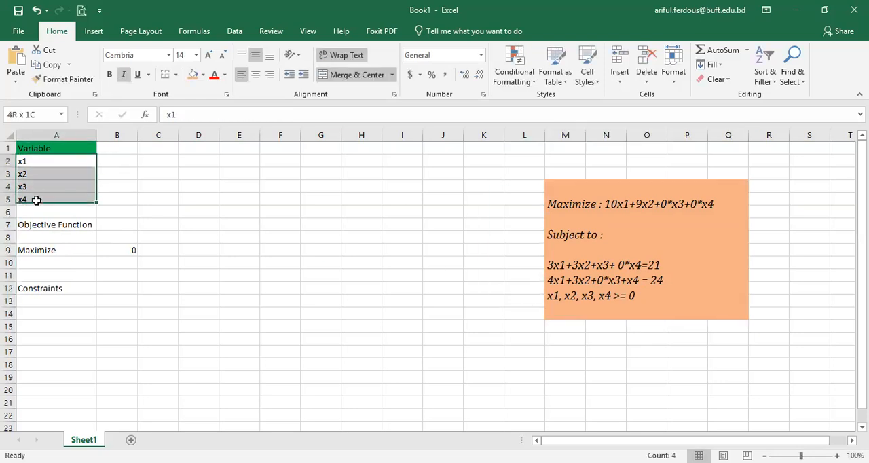
{"action": "left_click", "coordinate": [32, 162]}
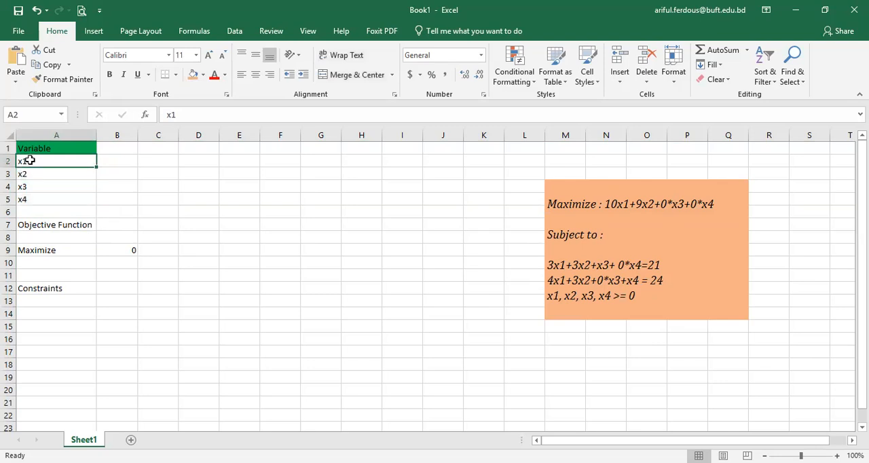
{"action": "left_click", "coordinate": [123, 161]}
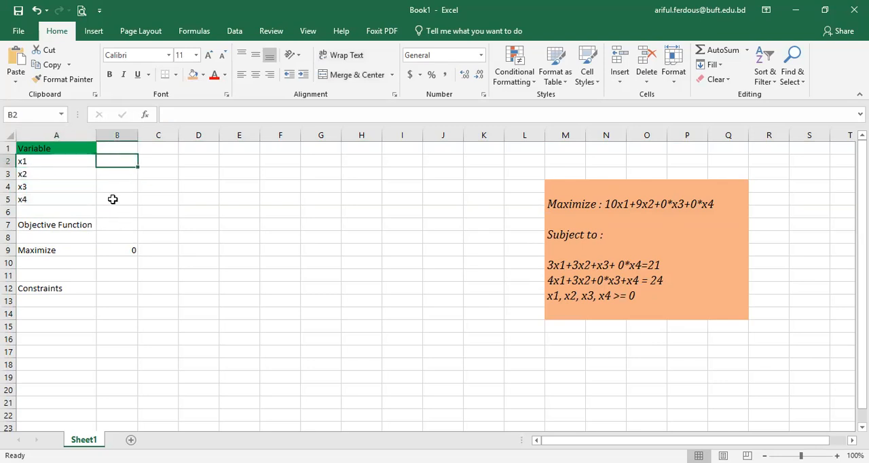
{"action": "type", "text": "=0"}
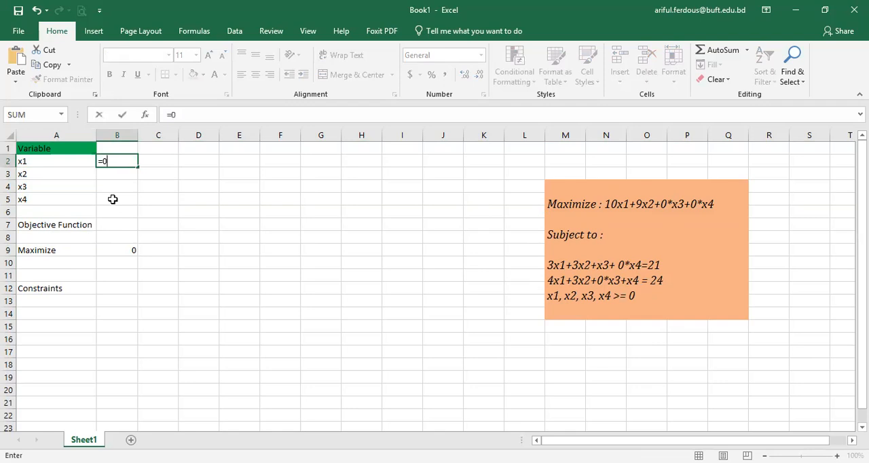
{"action": "key", "text": "Return"}
{"action": "type", "text": "=0="}
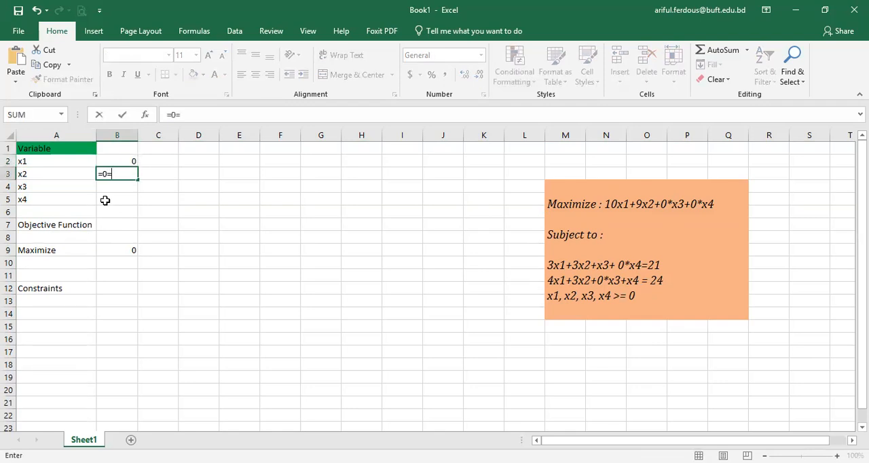
{"action": "key", "text": "BackSpace"}
{"action": "key", "text": "Return"}
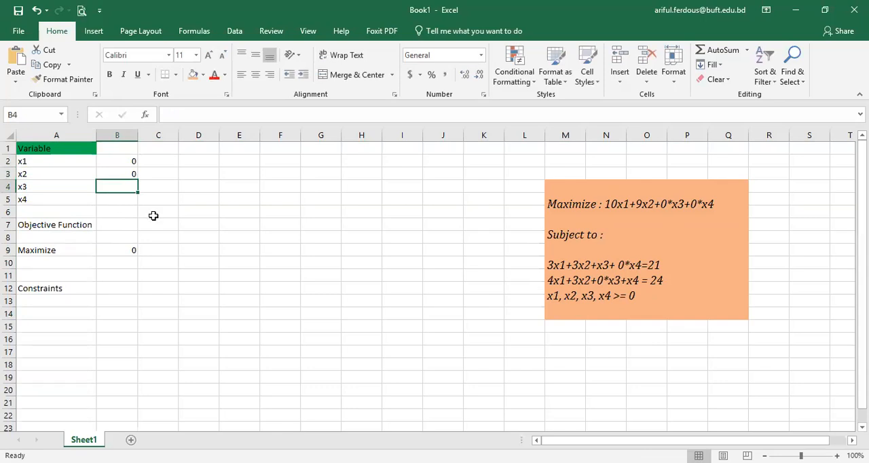
{"action": "left_click", "coordinate": [124, 186]}
{"action": "type", "text": "=0"}
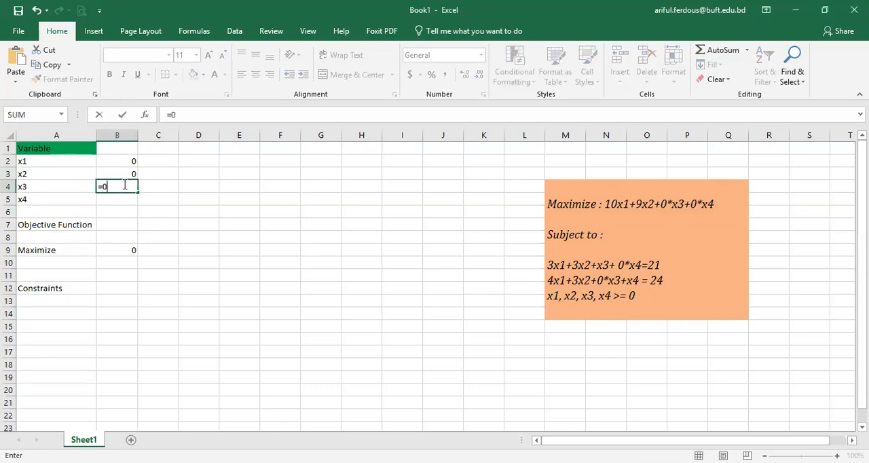
{"action": "key", "text": "Return"}
{"action": "type", "text": "=0"}
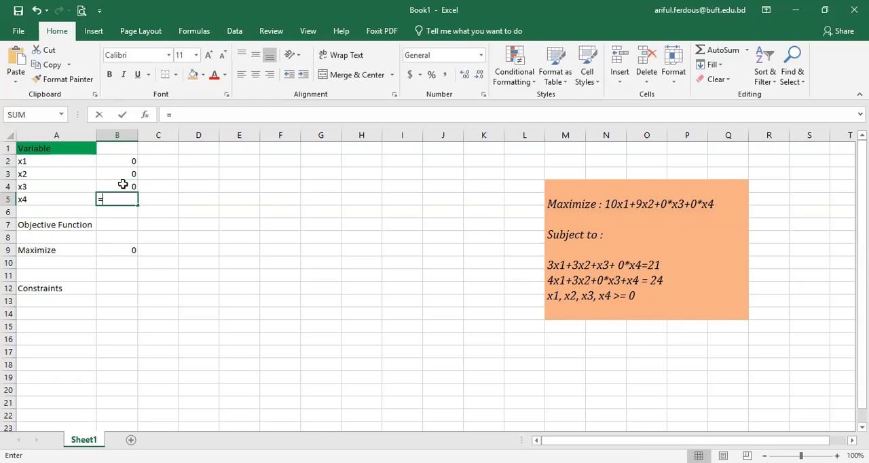
{"action": "key", "text": "Return"}
{"action": "key", "text": "Down"}
{"action": "key", "text": "Down"}
{"action": "key", "text": "Down"}
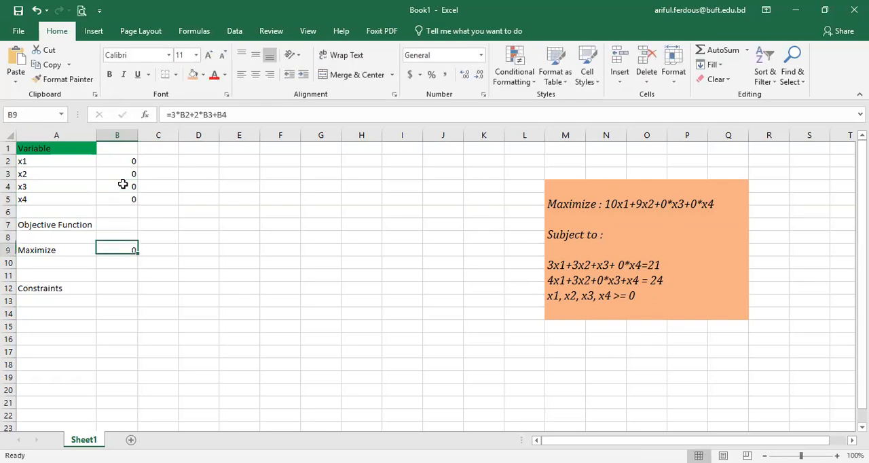
{"action": "type", "text": "="}
{"action": "left_click", "coordinate": [101, 302]}
{"action": "left_click", "coordinate": [63, 225]}
{"action": "key", "text": "Escape"}
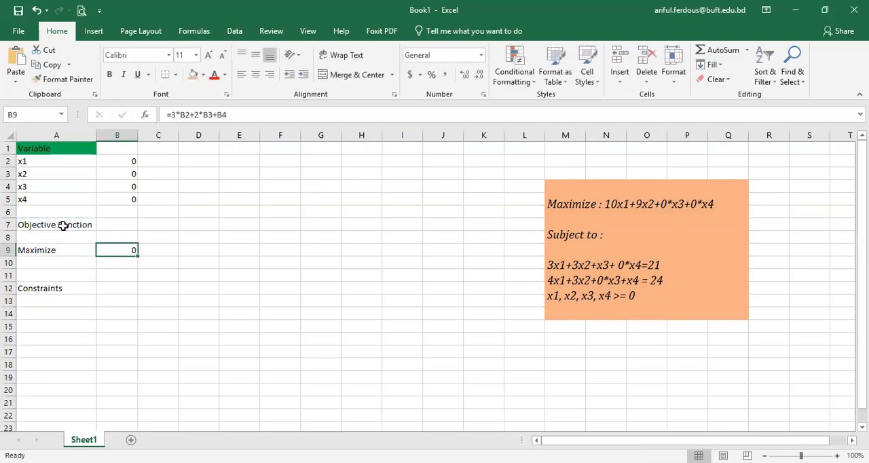
{"action": "left_click", "coordinate": [126, 302]}
{"action": "left_click", "coordinate": [617, 265]}
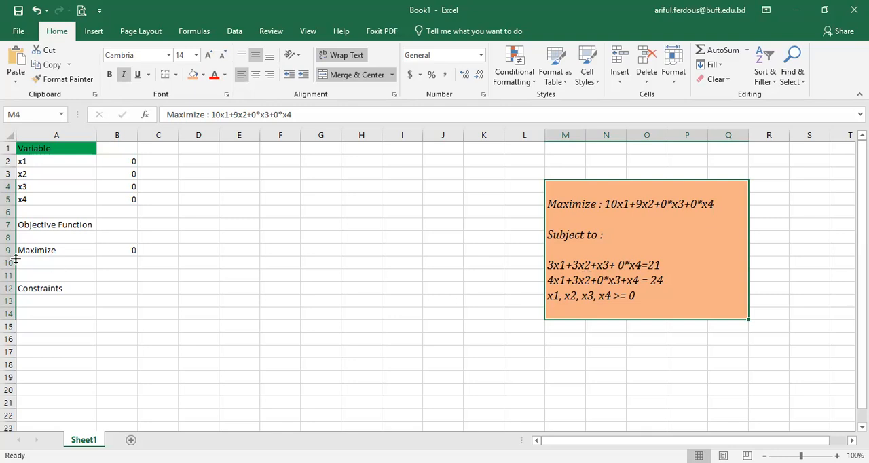
{"action": "left_click", "coordinate": [54, 251]}
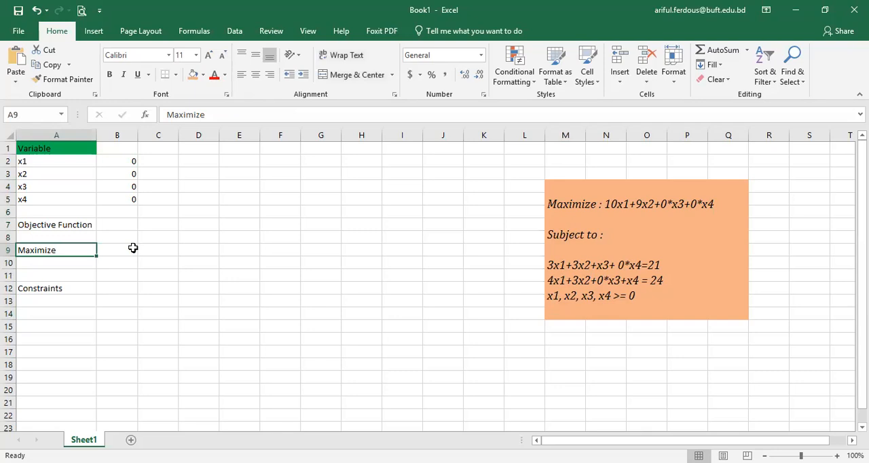
Step: Replace the objective formula beside Maximize in B9 with =10*B2+9*B3+0*B4+0*B5
{"action": "left_click", "coordinate": [133, 248]}
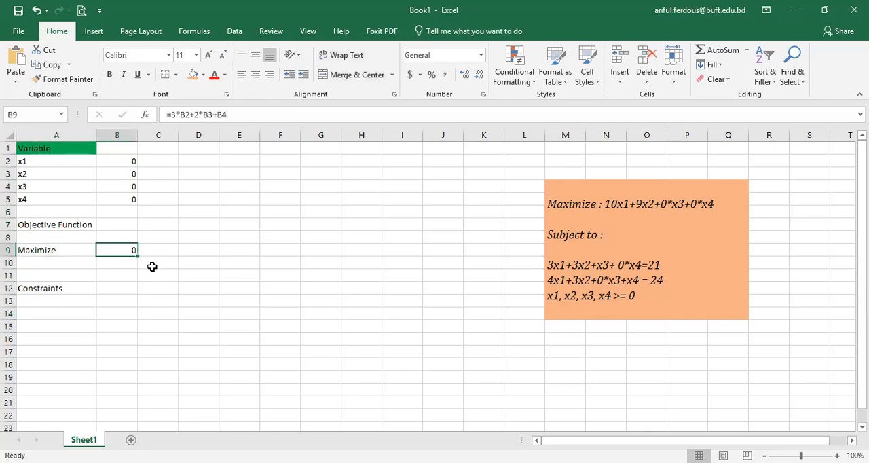
{"action": "type", "text": "=10*"}
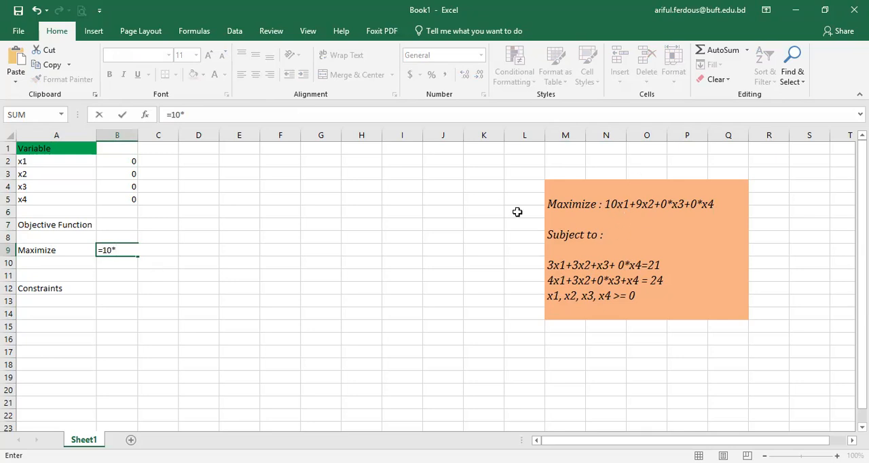
{"action": "left_click", "coordinate": [123, 162]}
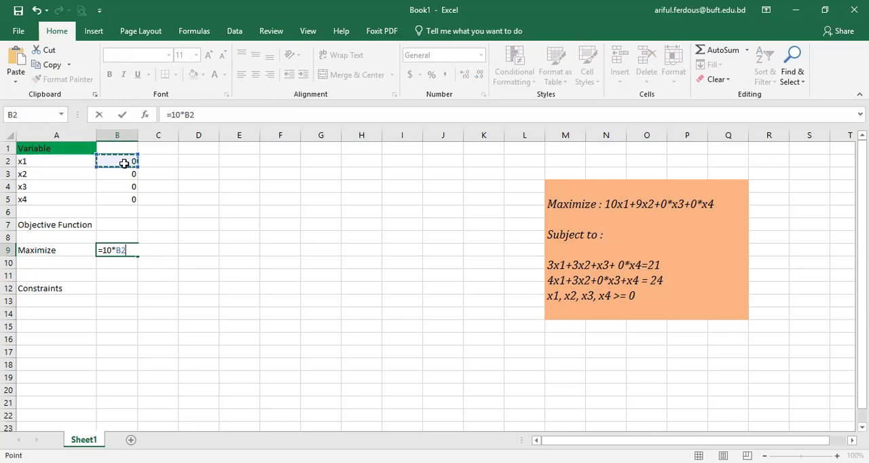
{"action": "type", "text": "+"}
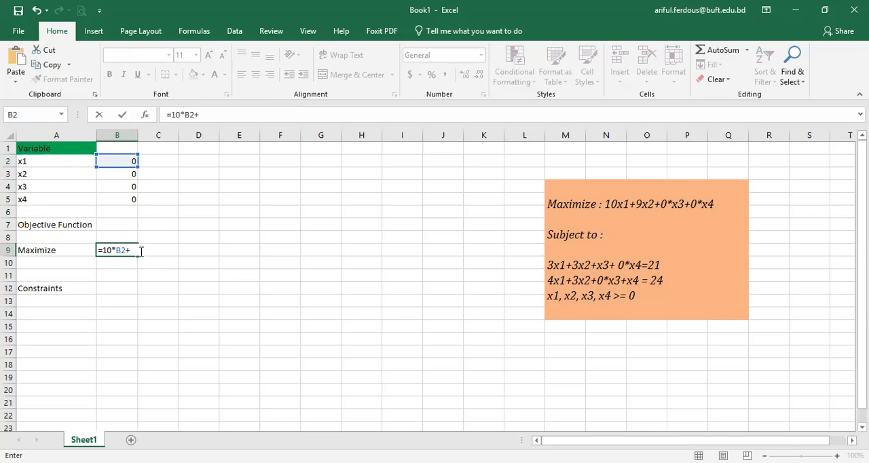
{"action": "type", "text": "9*"}
{"action": "left_click", "coordinate": [121, 174]}
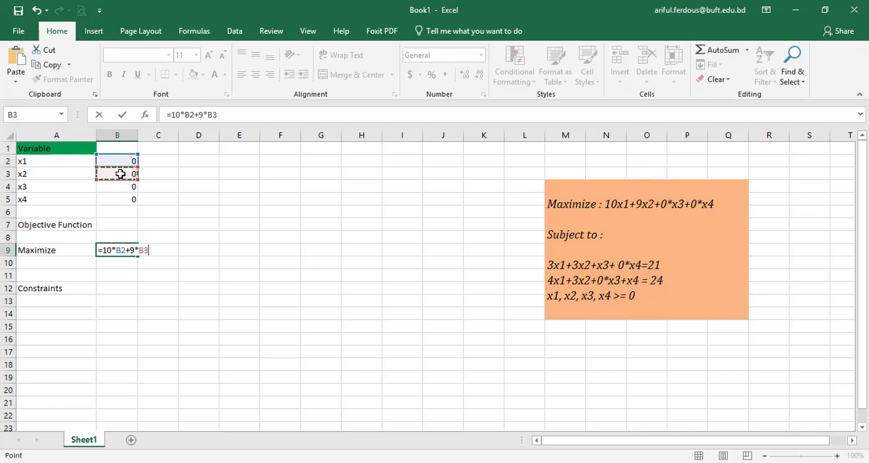
{"action": "type", "text": "+0*"}
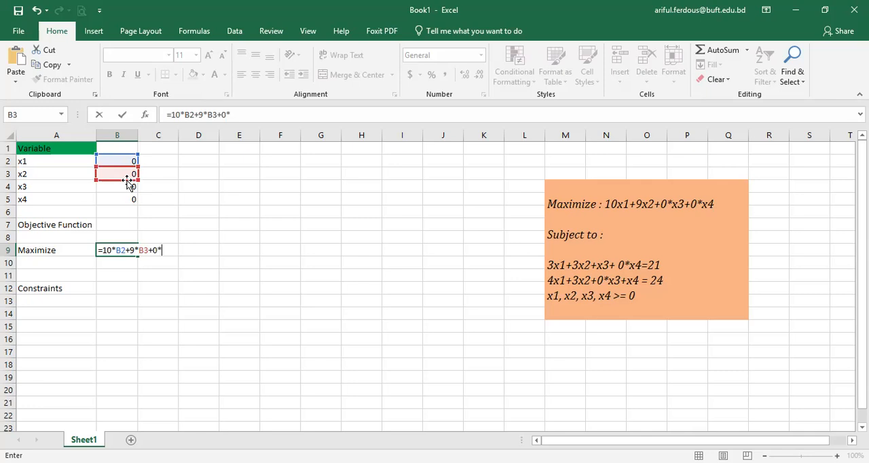
{"action": "left_click", "coordinate": [126, 184]}
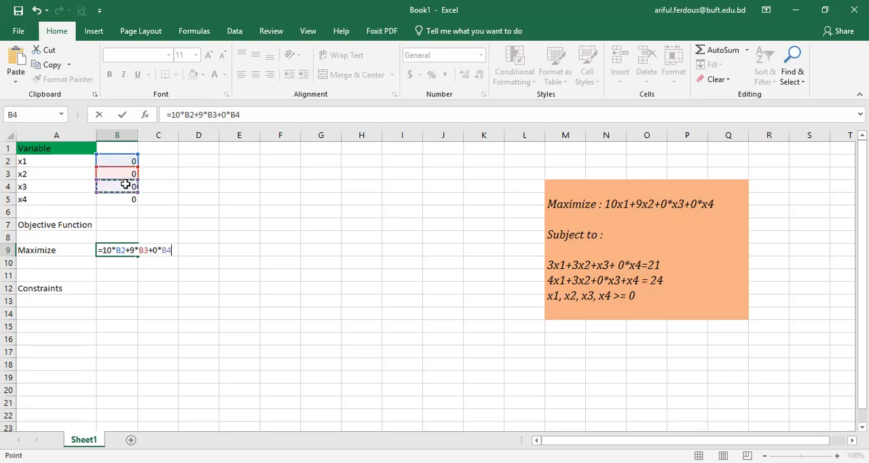
{"action": "type", "text": "+"}
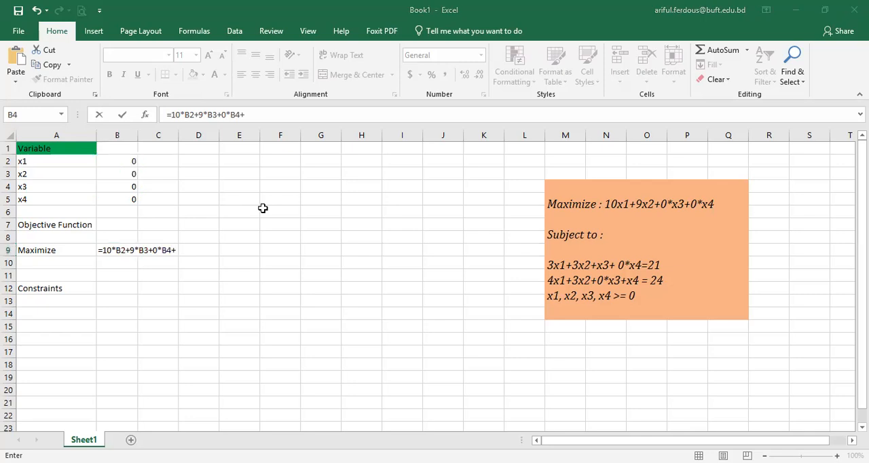
{"action": "left_click", "coordinate": [185, 250]}
{"action": "type", "text": "0*"}
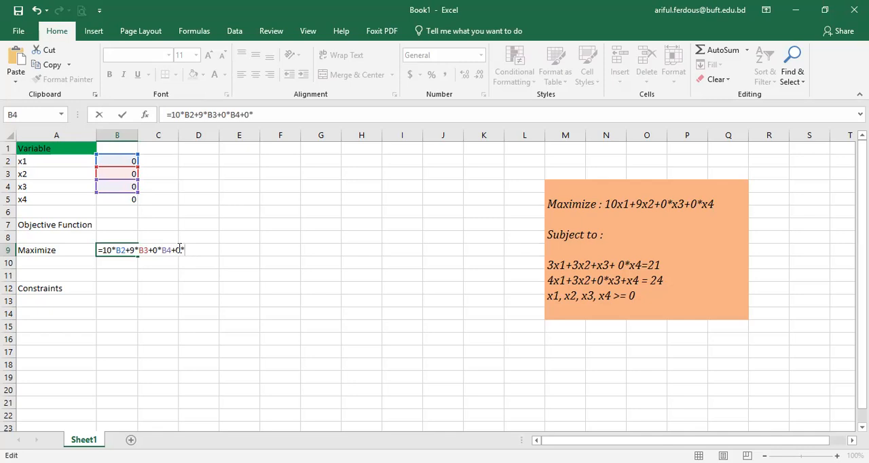
{"action": "left_click", "coordinate": [113, 199]}
{"action": "key", "text": "Return"}
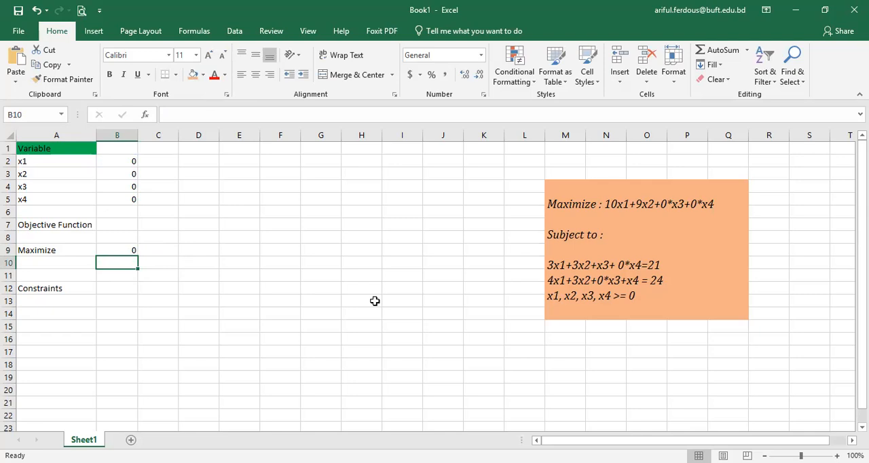
{"action": "left_click", "coordinate": [118, 289]}
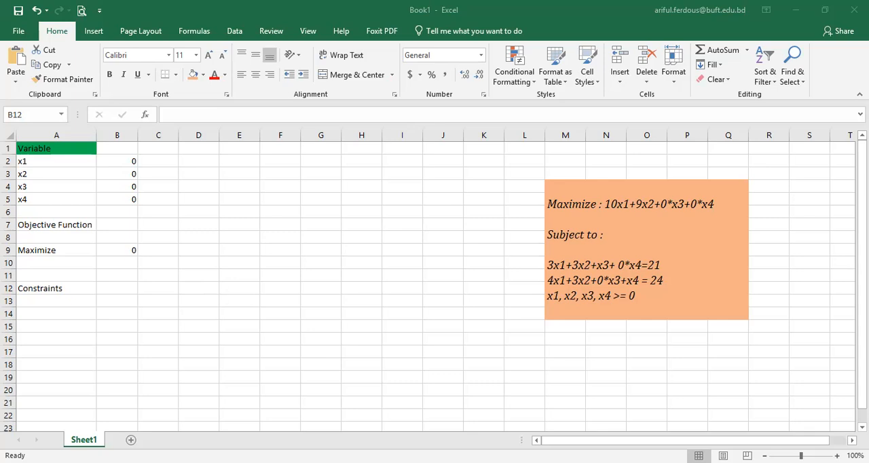
{"action": "left_click", "coordinate": [122, 285]}
{"action": "left_click", "coordinate": [152, 285]}
{"action": "left_click", "coordinate": [126, 287]}
{"action": "left_click", "coordinate": [60, 288]}
{"action": "left_click", "coordinate": [36, 147]}
{"action": "left_click", "coordinate": [41, 224]}
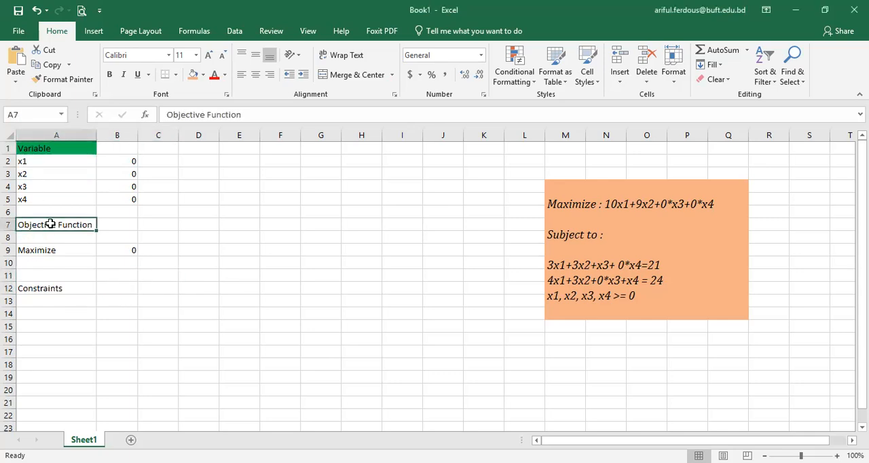
{"action": "left_click", "coordinate": [53, 248]}
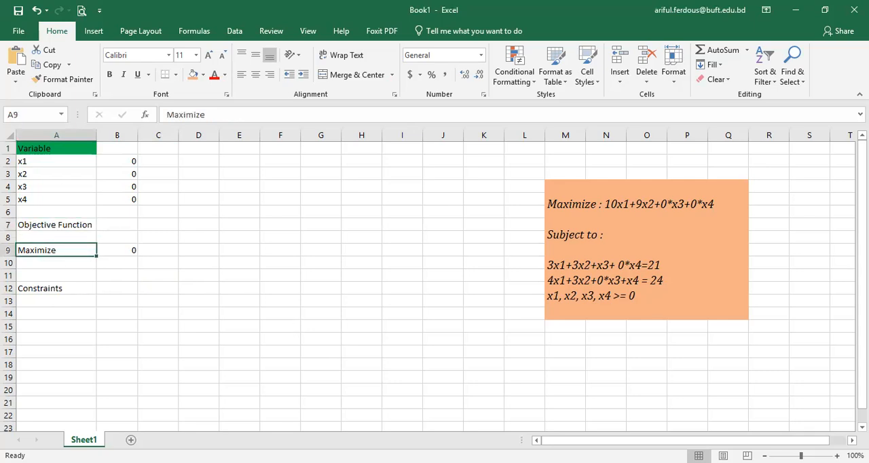
{"action": "left_click", "coordinate": [497, 34]}
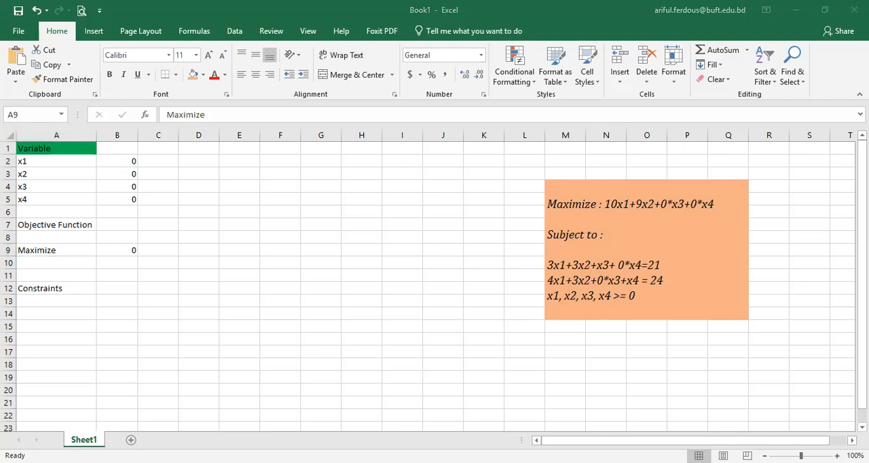
{"action": "key", "text": "alt+Tab"}
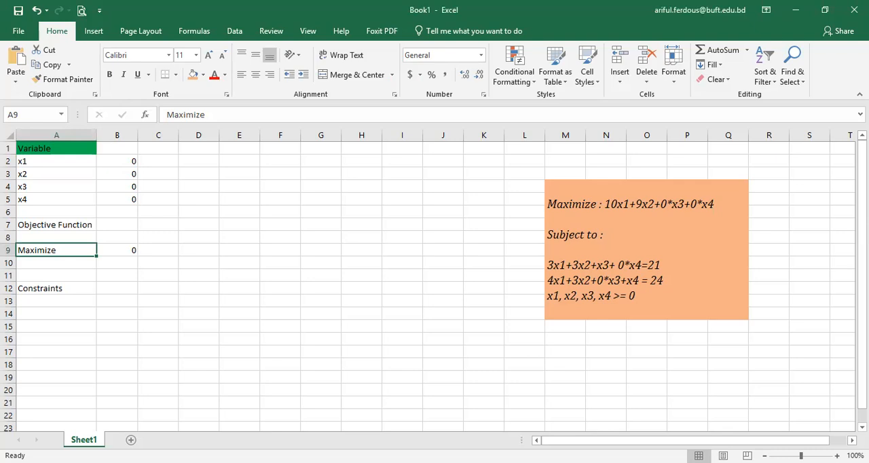
{"action": "key", "text": "alt+Tab"}
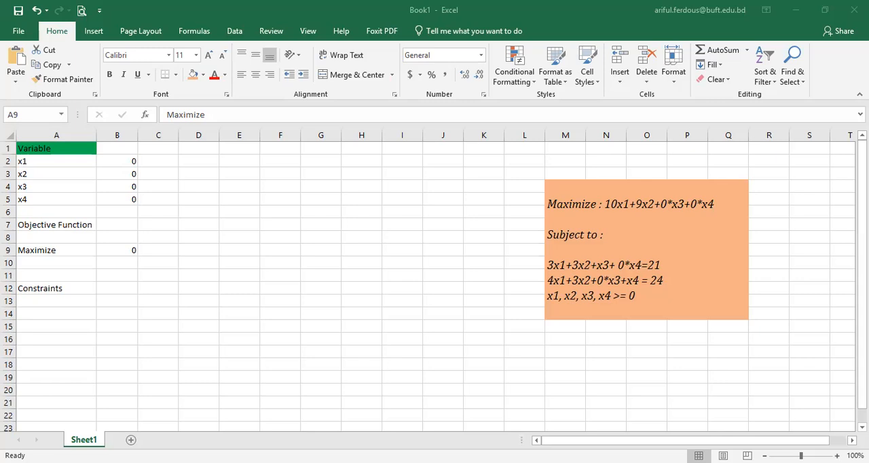
Step: Number the constraint rows 1 to 8 below the Constraints heading, in cells A14 to A21
{"action": "left_click", "coordinate": [104, 313]}
{"action": "left_click", "coordinate": [71, 303]}
{"action": "left_click", "coordinate": [65, 317]}
{"action": "type", "text": "1"}
{"action": "key", "text": "Return"}
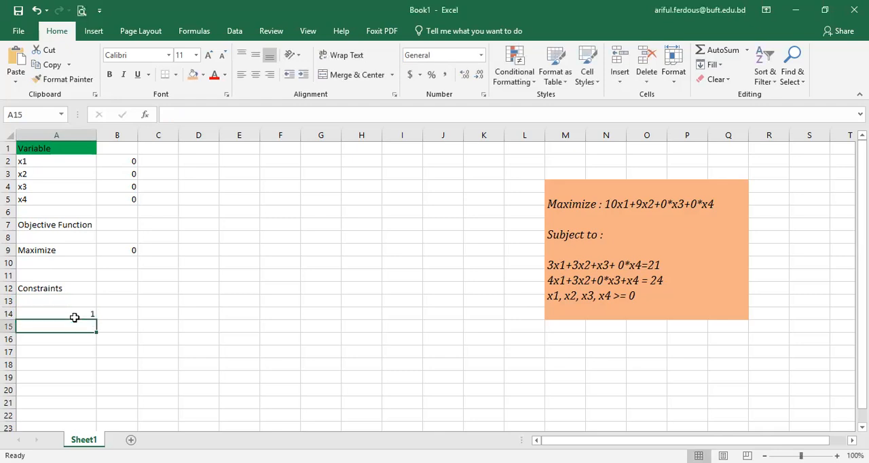
{"action": "type", "text": "2"}
{"action": "key", "text": "Return"}
{"action": "type", "text": "3"}
{"action": "key", "text": "Return"}
{"action": "type", "text": "4"}
{"action": "key", "text": "Return"}
{"action": "type", "text": "5"}
{"action": "key", "text": "Return"}
{"action": "type", "text": "6"}
{"action": "key", "text": "Return"}
{"action": "type", "text": "7"}
{"action": "key", "text": "Return"}
{"action": "type", "text": "8"}
{"action": "key", "text": "Return"}
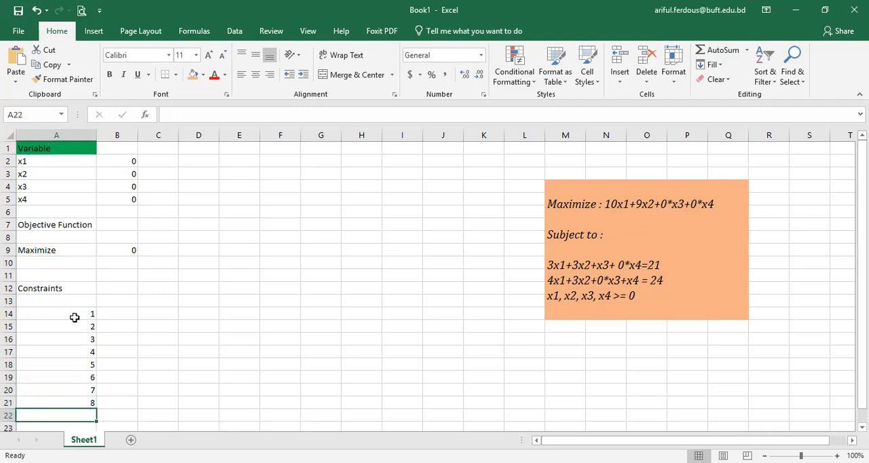
Step: Enter the first constraint's formula =3*B2+3*B3+B4+0*B5 in cell B14
{"action": "key", "text": "Up"}
{"action": "key", "text": "Up"}
{"action": "key", "text": "Up"}
{"action": "key", "text": "Up"}
{"action": "key", "text": "Up"}
{"action": "key", "text": "Up"}
{"action": "key", "text": "Up"}
{"action": "key", "text": "Up"}
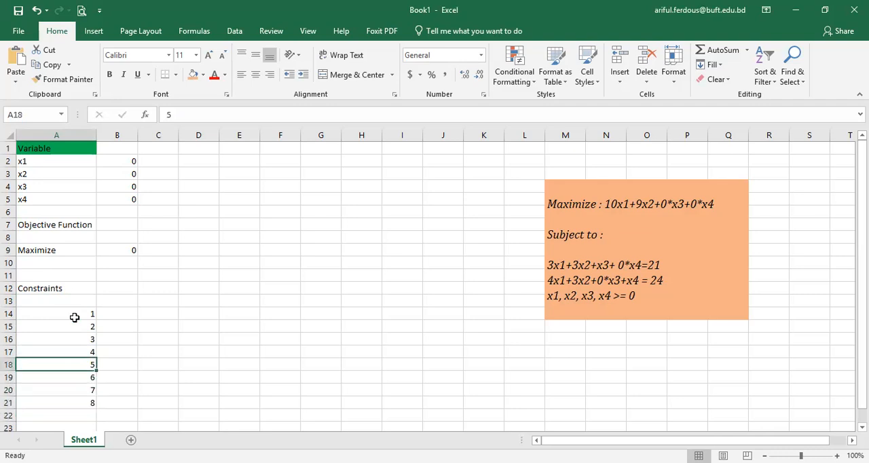
{"action": "key", "text": "Right"}
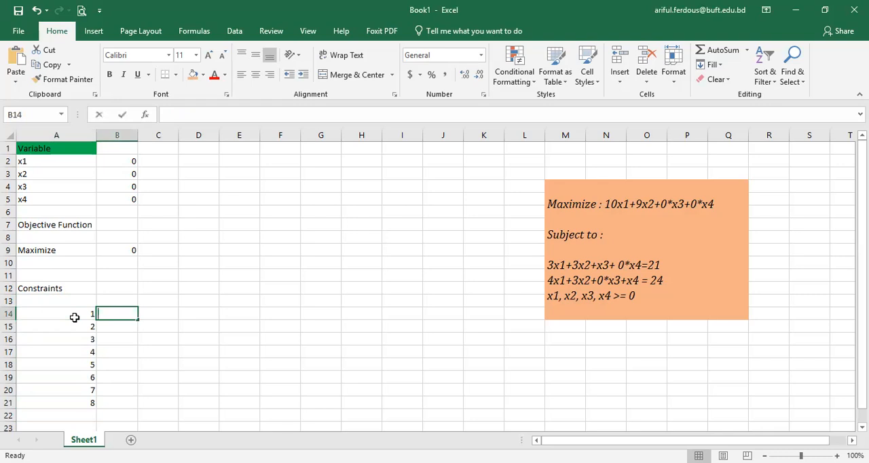
{"action": "type", "text": "="}
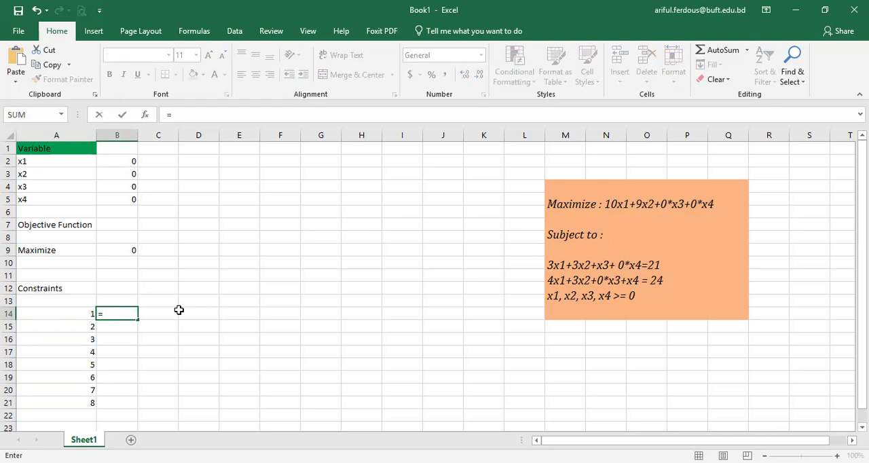
{"action": "type", "text": "3*"}
{"action": "left_click", "coordinate": [118, 160]}
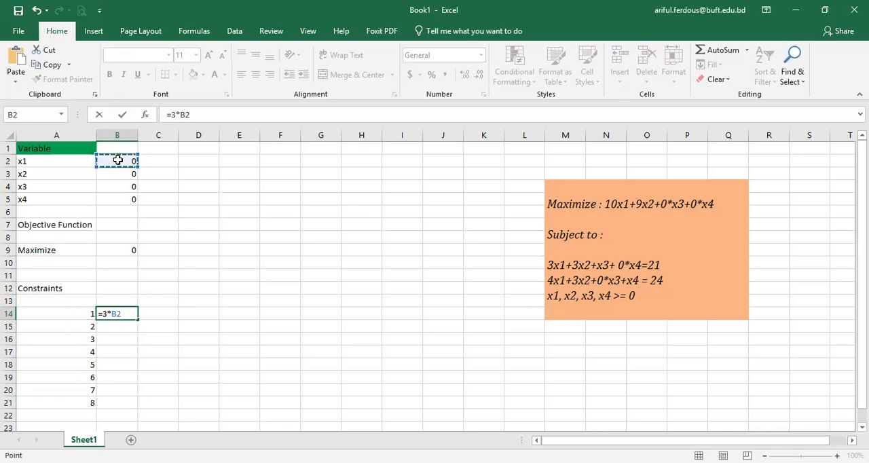
{"action": "type", "text": "+3*"}
{"action": "left_click", "coordinate": [109, 175]}
{"action": "type", "text": "+"}
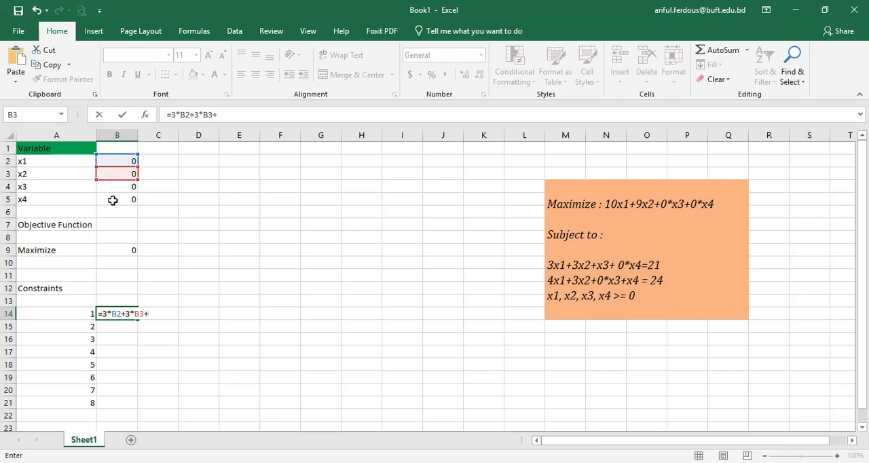
{"action": "left_click", "coordinate": [118, 186]}
{"action": "type", "text": "+0"}
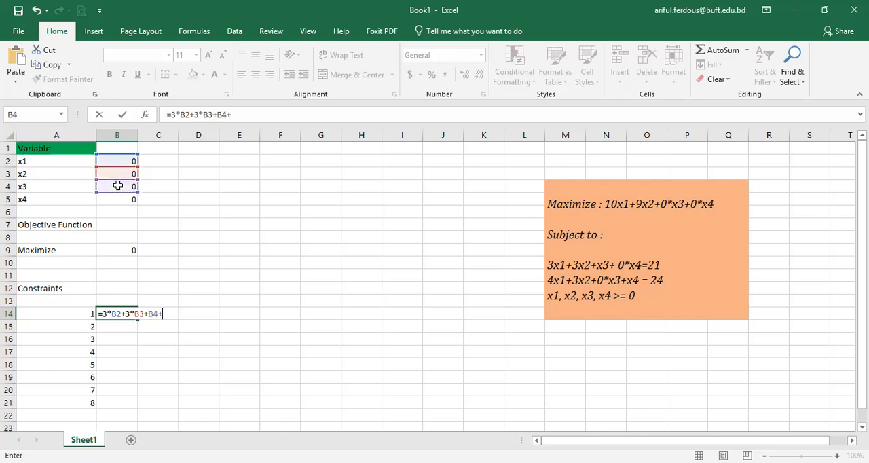
{"action": "type", "text": "*"}
{"action": "left_click", "coordinate": [120, 201]}
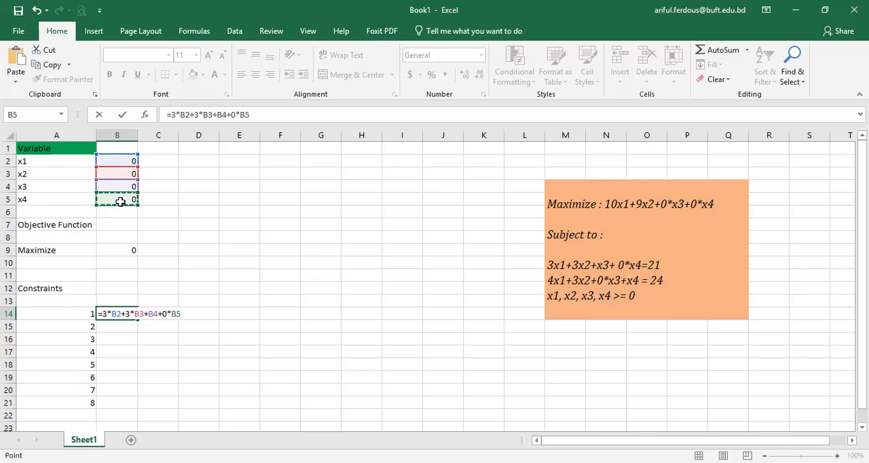
{"action": "key", "text": "Return"}
Step: Add an explicit coefficient of 1 to B4 in the first constraint, making B14 =3*B2+3*B3+1*B4+0*B5
{"action": "key", "text": "Up"}
{"action": "key", "text": "F2"}
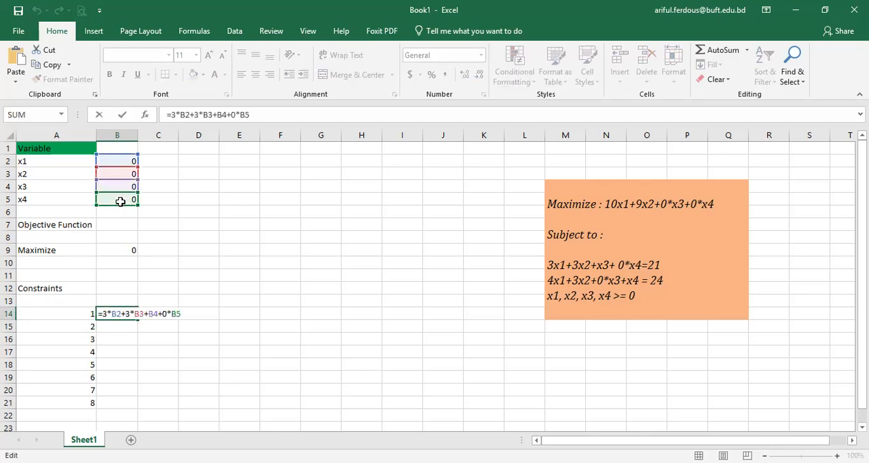
{"action": "key", "text": "Left"}
{"action": "key", "text": "Left"}
{"action": "type", "text": "1."}
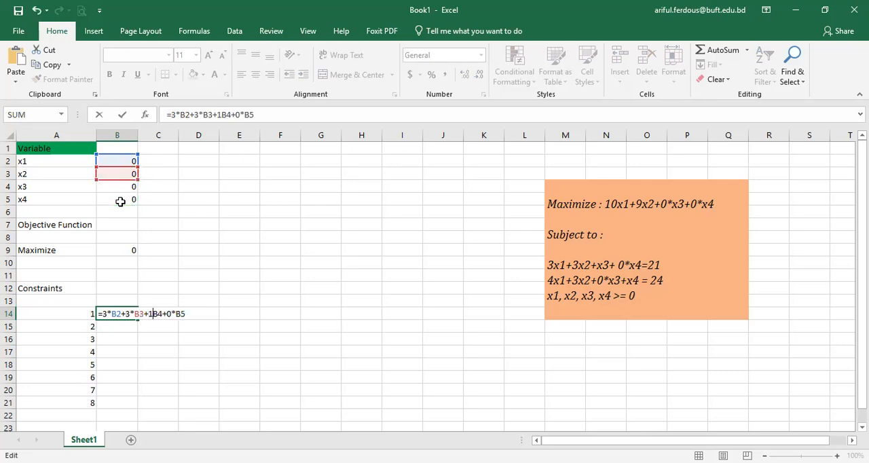
{"action": "type", "text": "0*"}
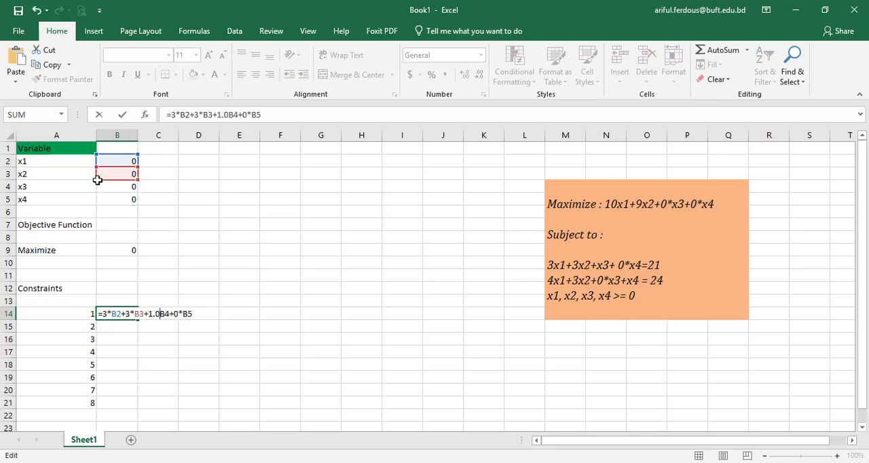
{"action": "key", "text": "Left"}
{"action": "key", "text": "BackSpace"}
{"action": "key", "text": "BackSpace"}
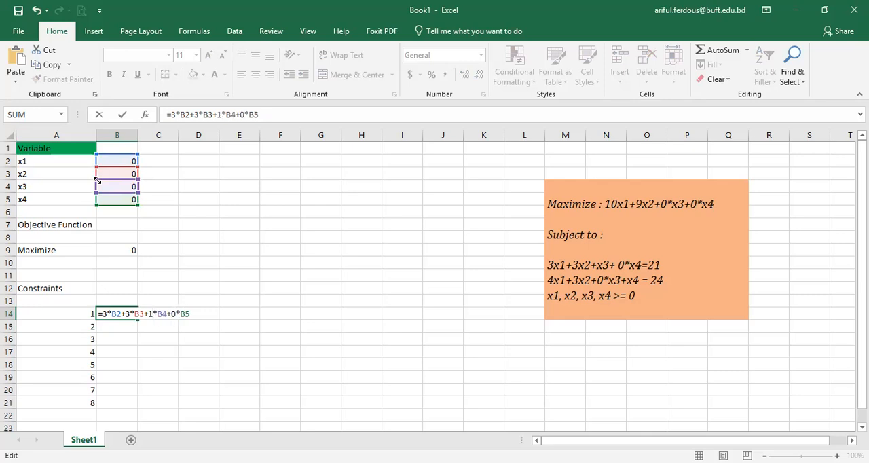
{"action": "key", "text": "Return"}
{"action": "key", "text": "Up"}
{"action": "key", "text": "Down"}
{"action": "key", "text": "Up"}
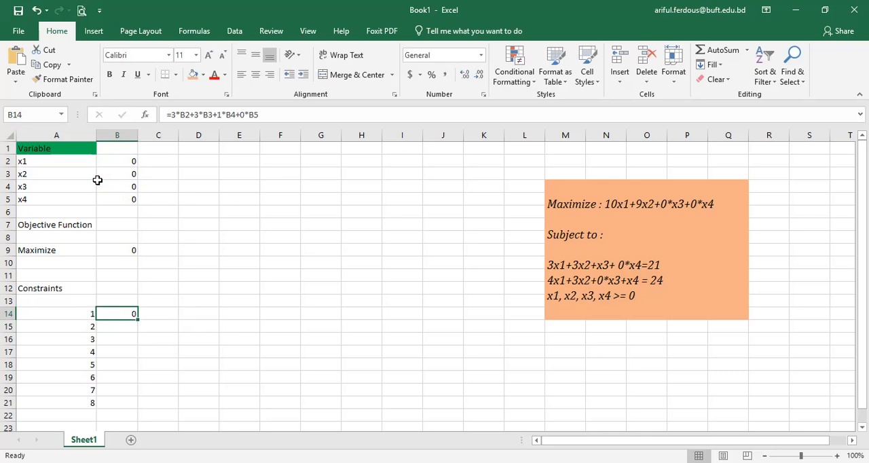
{"action": "key", "text": "Down"}
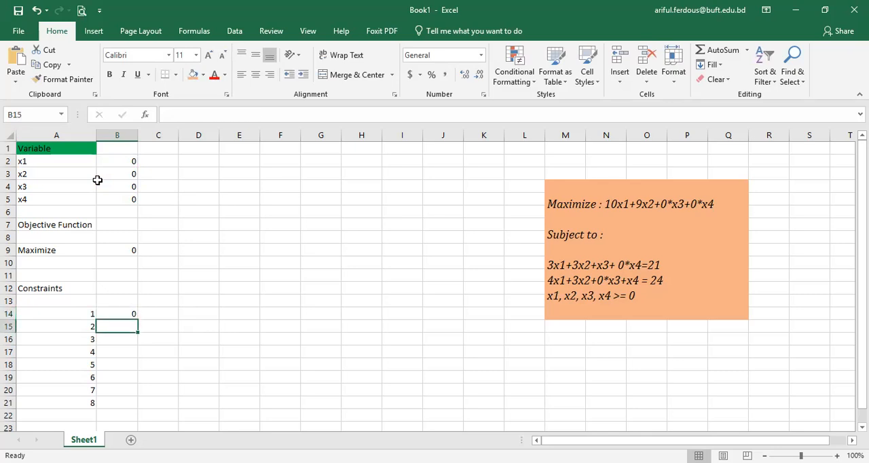
{"action": "type", "text": "="}
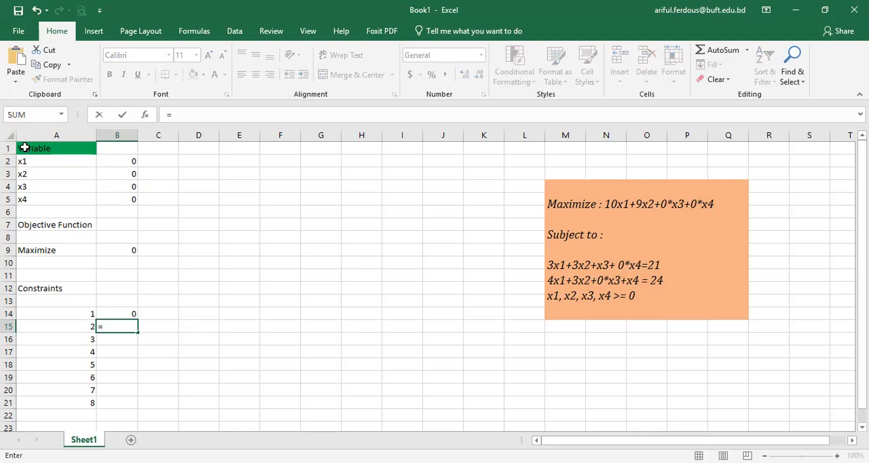
{"action": "key", "text": "Up"}
{"action": "key", "text": "Escape"}
Step: Add the column heading Variables in cell B13, above the first constraint's formula
{"action": "key", "text": "Right"}
{"action": "key", "text": "Up"}
{"action": "key", "text": "Up"}
{"action": "key", "text": "Left"}
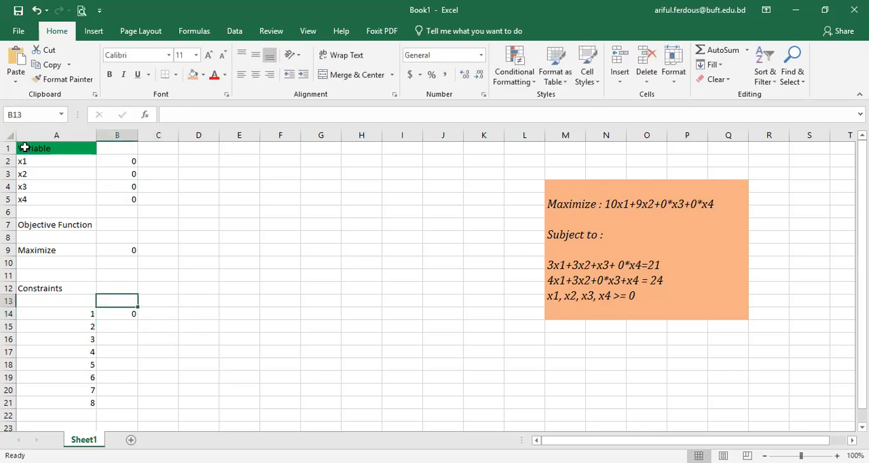
{"action": "type", "text": "Variab"}
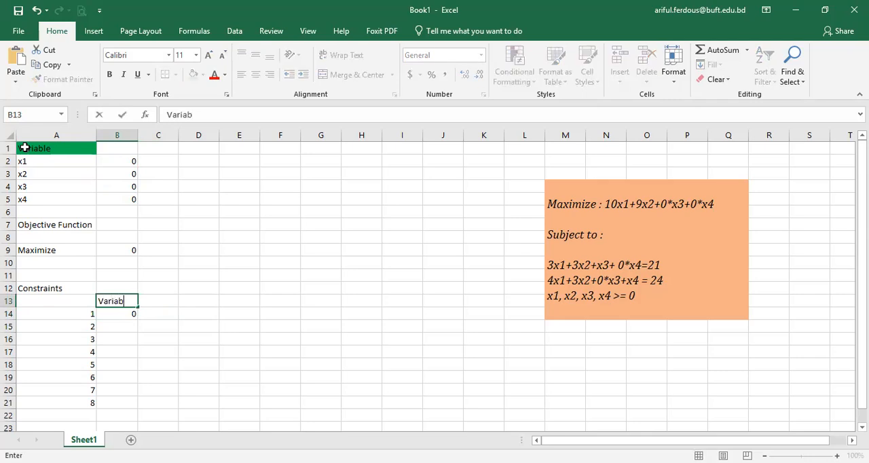
{"action": "type", "text": "les"}
{"action": "key", "text": "Return"}
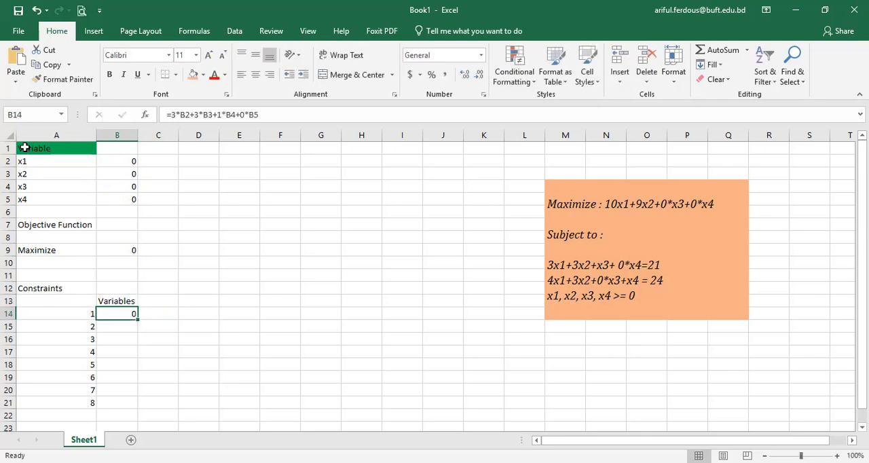
Step: Add the heading Equity in C13 and enter an = sign below it in C14 for the first constraint
{"action": "key", "text": "Right"}
{"action": "key", "text": "Up"}
{"action": "type", "text": "E"}
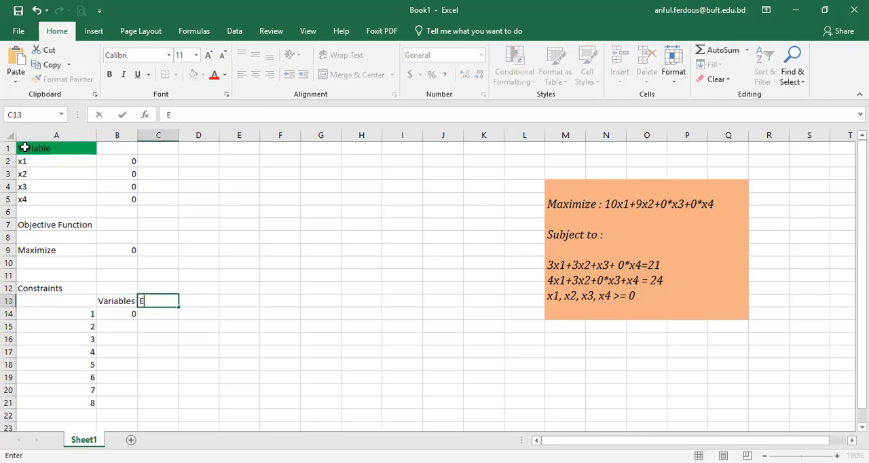
{"action": "type", "text": "quity"}
{"action": "key", "text": "Return"}
{"action": "key", "text": "Left"}
{"action": "key", "text": "Right"}
{"action": "type", "text": "="}
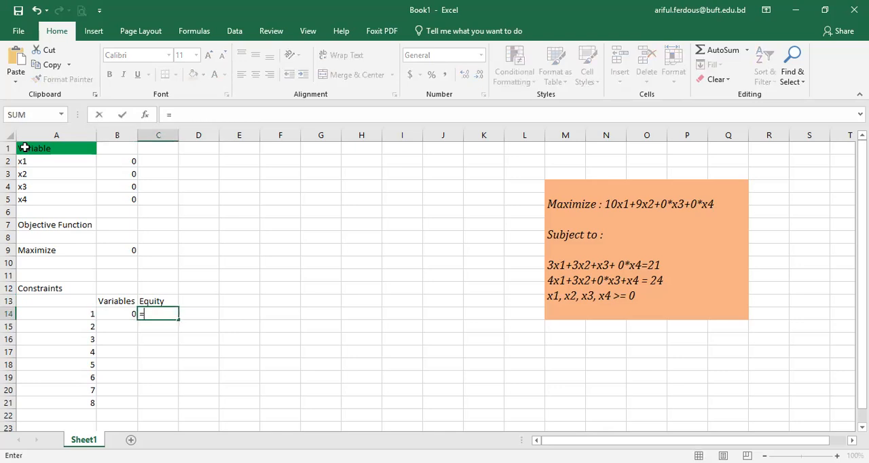
{"action": "key", "text": "Return"}
{"action": "key", "text": "Up"}
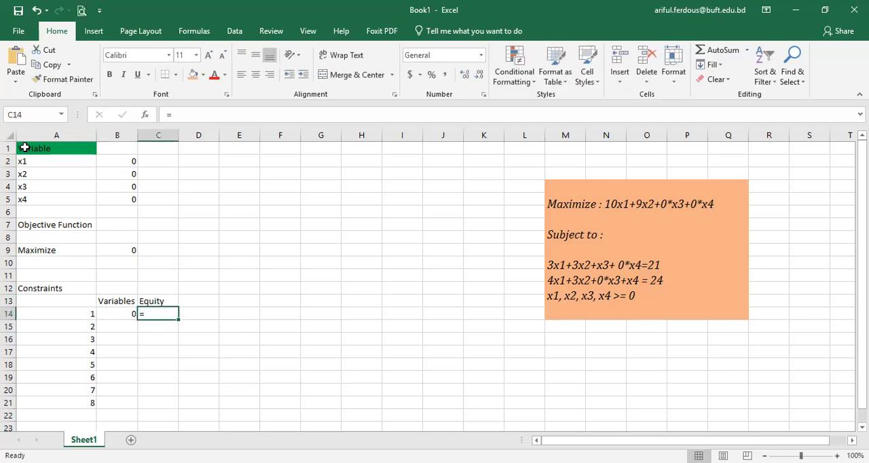
Step: Add the heading RHS in D13 and enter 21 below it in D14 for the first constraint
{"action": "key", "text": "Right"}
{"action": "key", "text": "Up"}
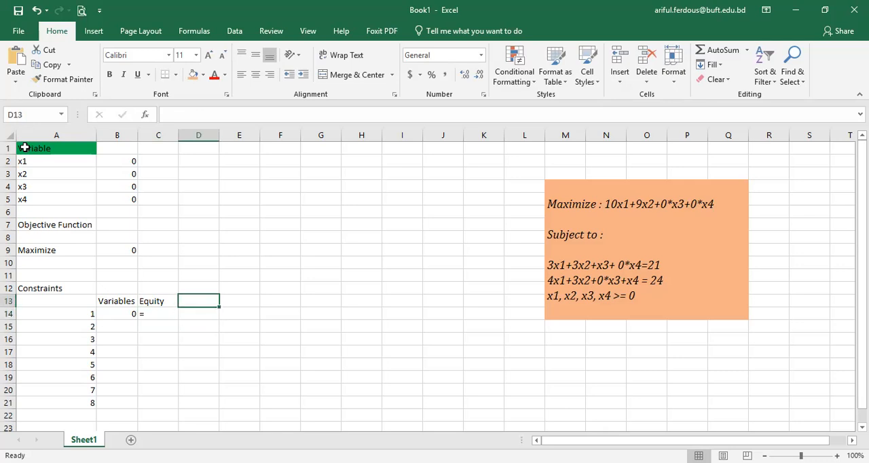
{"action": "type", "text": "RH"}
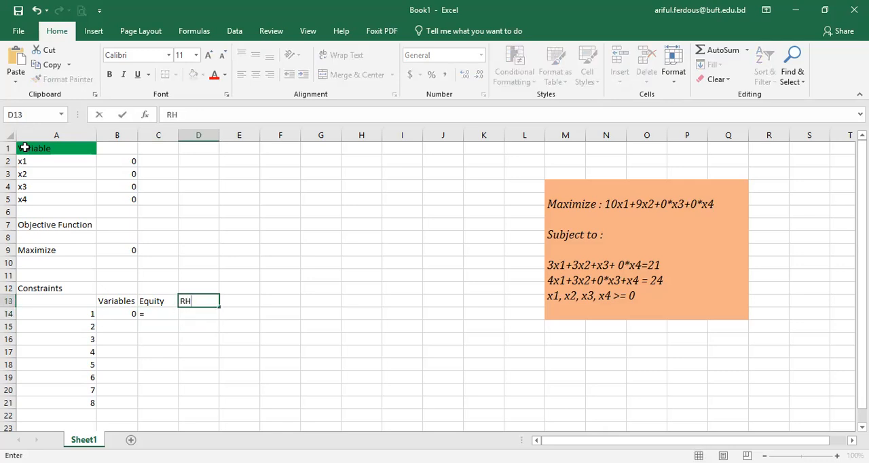
{"action": "type", "text": "S"}
{"action": "key", "text": "Return"}
{"action": "type", "text": "21"}
{"action": "key", "text": "Return"}
Step: Start the second constraint's formula in cell B15 with the x1 and x2 terms, =4*B2+3*B3
{"action": "key", "text": "Left"}
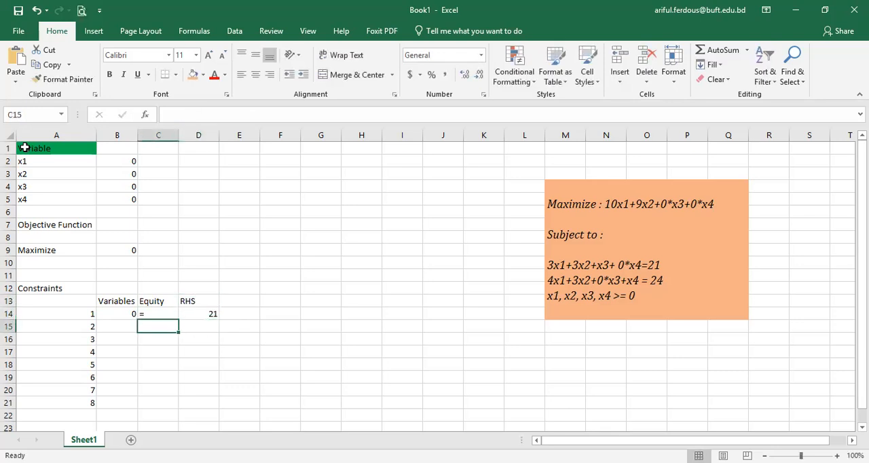
{"action": "key", "text": "Up"}
{"action": "key", "text": "Left"}
{"action": "key", "text": "Down"}
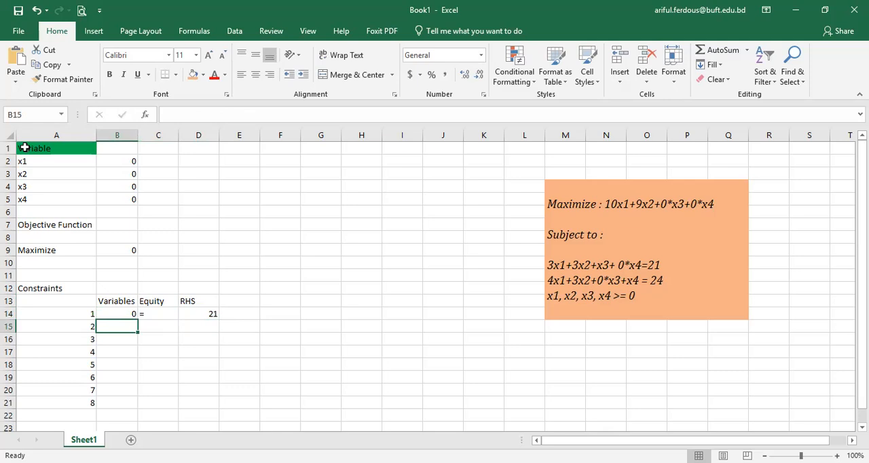
{"action": "type", "text": "=4*"}
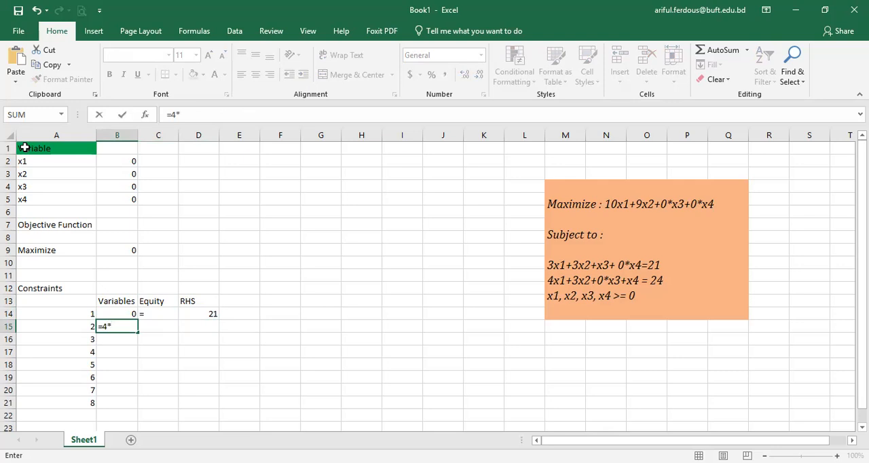
{"action": "key", "text": "Up"}
{"action": "key", "text": "Up"}
{"action": "key", "text": "Up"}
{"action": "key", "text": "Up"}
{"action": "key", "text": "Up"}
{"action": "key", "text": "Up"}
{"action": "key", "text": "Up"}
{"action": "key", "text": "Up"}
{"action": "key", "text": "Up"}
{"action": "key", "text": "Up"}
{"action": "key", "text": "Up"}
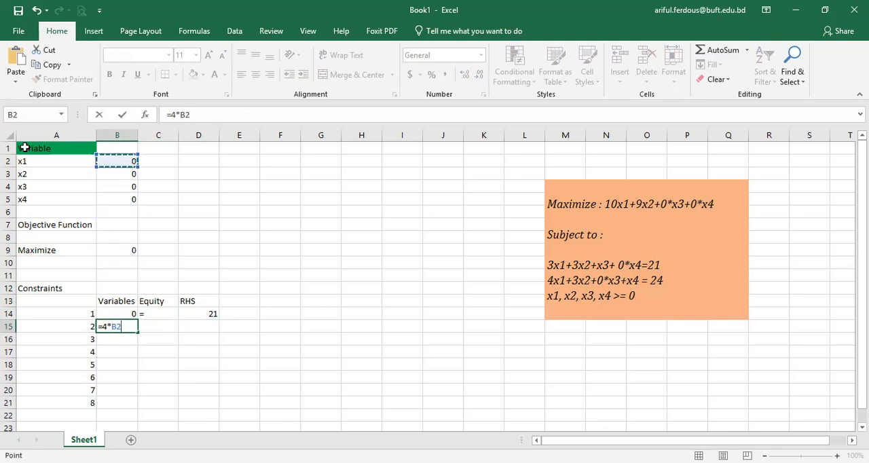
{"action": "type", "text": "+"}
{"action": "key", "text": "Down"}
{"action": "key", "text": "Up"}
{"action": "key", "text": "BackSpace"}
{"action": "key", "text": "BackSpace"}
{"action": "key", "text": "BackSpace"}
{"action": "type", "text": "3"}
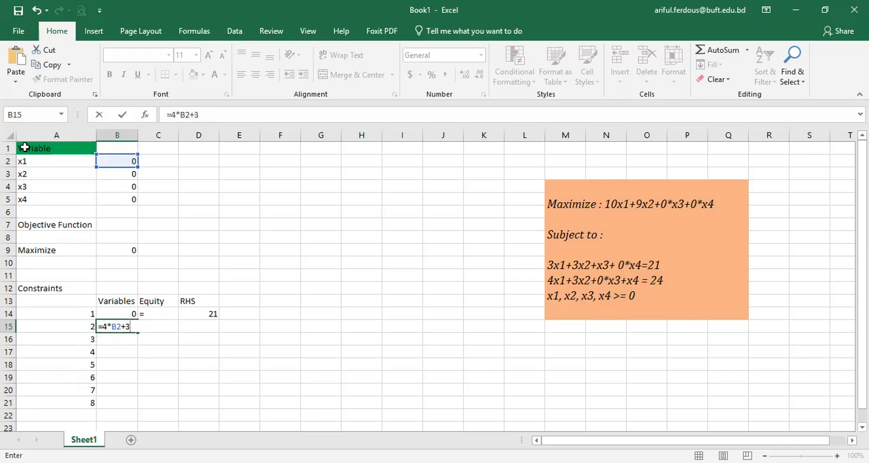
{"action": "type", "text": "*"}
{"action": "key", "text": "Down"}
{"action": "key", "text": "Up"}
{"action": "key", "text": "Up"}
{"action": "key", "text": "Up"}
{"action": "key", "text": "Up"}
{"action": "key", "text": "Up"}
{"action": "key", "text": "Up"}
{"action": "key", "text": "Up"}
{"action": "key", "text": "Up"}
{"action": "key", "text": "Up"}
{"action": "key", "text": "Up"}
{"action": "key", "text": "Up"}
{"action": "key", "text": "Up"}
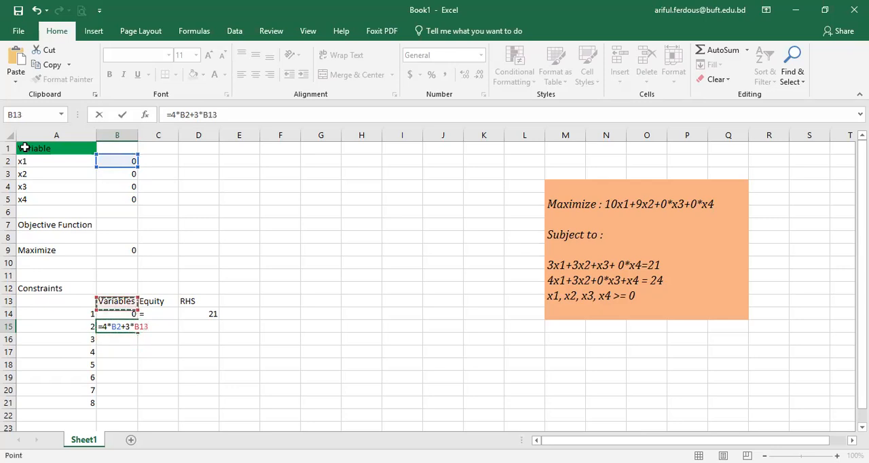
{"action": "key", "text": "Up"}
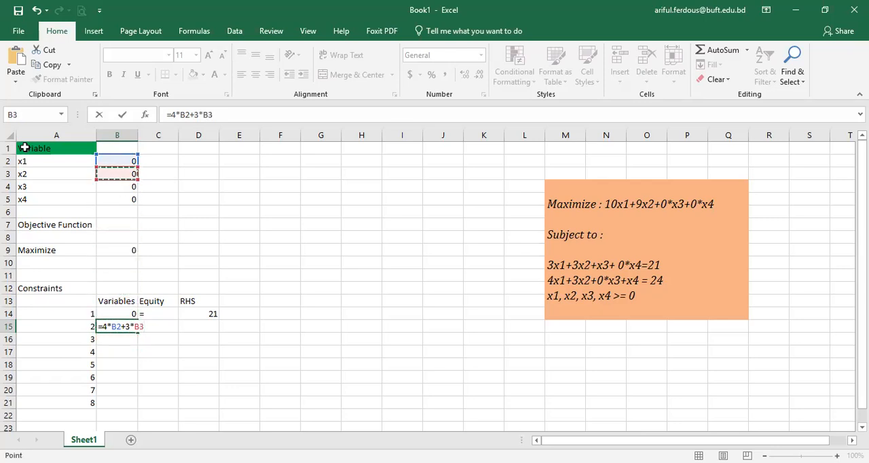
Step: Complete the second constraint's formula in B15 by adding +0*B4 and 1 times the x4 value cell
{"action": "type", "text": "+0*"}
{"action": "key", "text": "Down"}
{"action": "key", "text": "Up"}
{"action": "key", "text": "Up"}
{"action": "key", "text": "Up"}
{"action": "key", "text": "Up"}
{"action": "key", "text": "Up"}
{"action": "key", "text": "Up"}
{"action": "key", "text": "Up"}
{"action": "key", "text": "Up"}
{"action": "key", "text": "Up"}
{"action": "key", "text": "Up"}
{"action": "key", "text": "Up"}
{"action": "key", "text": "Up"}
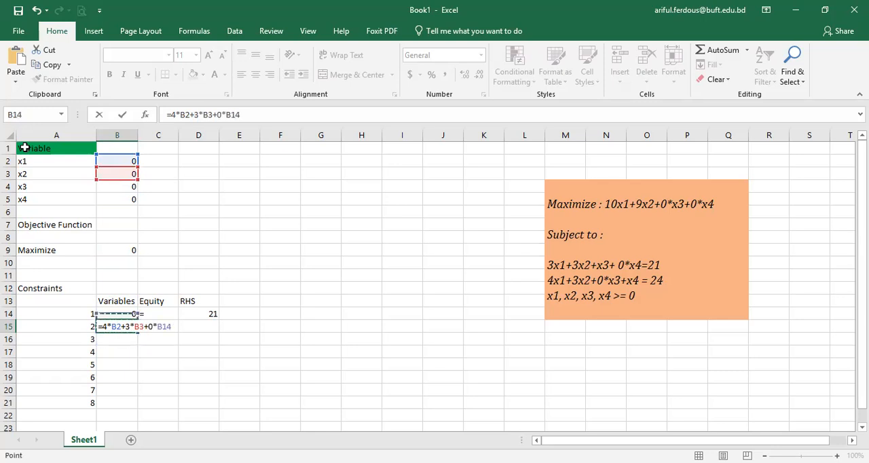
{"action": "type", "text": "+"}
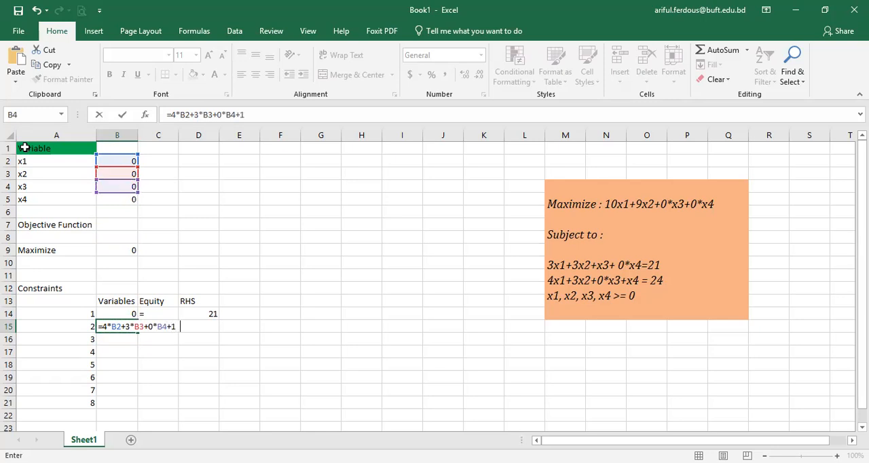
{"action": "type", "text": "1*"}
{"action": "key", "text": "Up"}
{"action": "key", "text": "Up"}
{"action": "key", "text": "Up"}
{"action": "key", "text": "Up"}
{"action": "key", "text": "Up"}
{"action": "key", "text": "Up"}
{"action": "key", "text": "Up"}
{"action": "key", "text": "Up"}
{"action": "key", "text": "Up"}
{"action": "key", "text": "Up"}
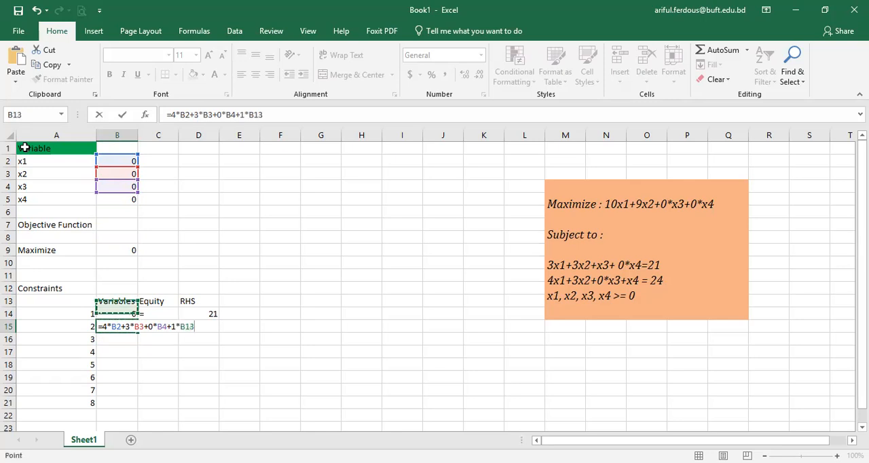
{"action": "key", "text": "Return"}
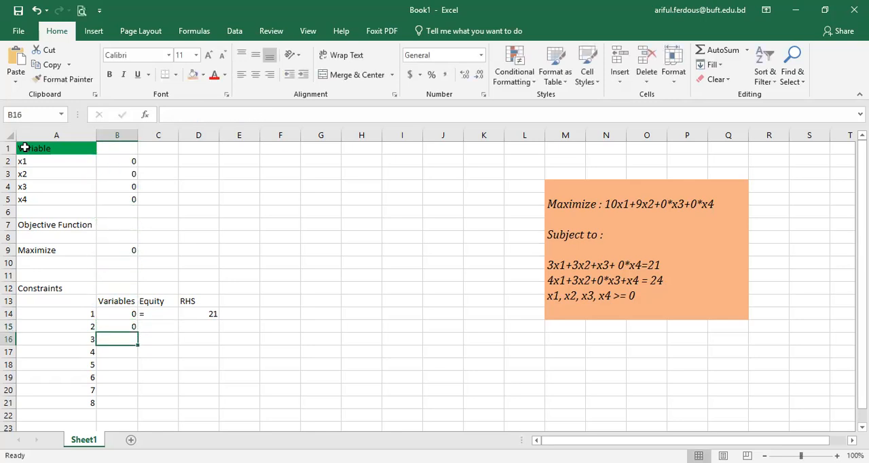
Step: Enter an = sign in C15 and the right-hand side value 24 in D15 for the second constraint
{"action": "key", "text": "Up"}
{"action": "key", "text": "Right"}
{"action": "type", "text": "="}
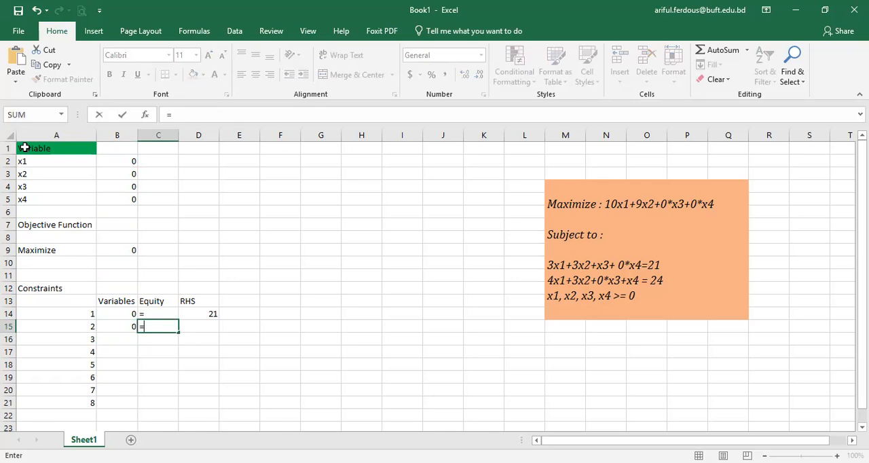
{"action": "key", "text": "Return"}
{"action": "key", "text": "Up"}
{"action": "key", "text": "Up"}
{"action": "key", "text": "Right"}
{"action": "key", "text": "Down"}
{"action": "type", "text": "24"}
{"action": "key", "text": "Return"}
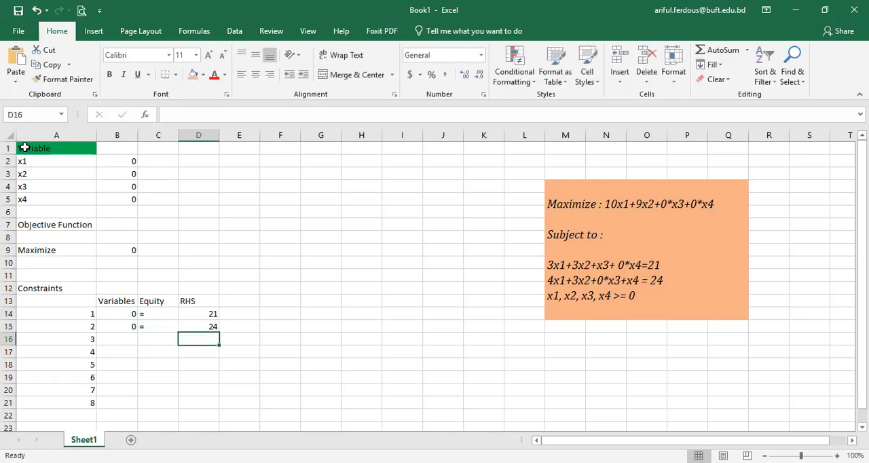
Step: Enter the formula =1*B2 in B16 as the non-negativity constraint for x1
{"action": "key", "text": "Left"}
{"action": "key", "text": "Left"}
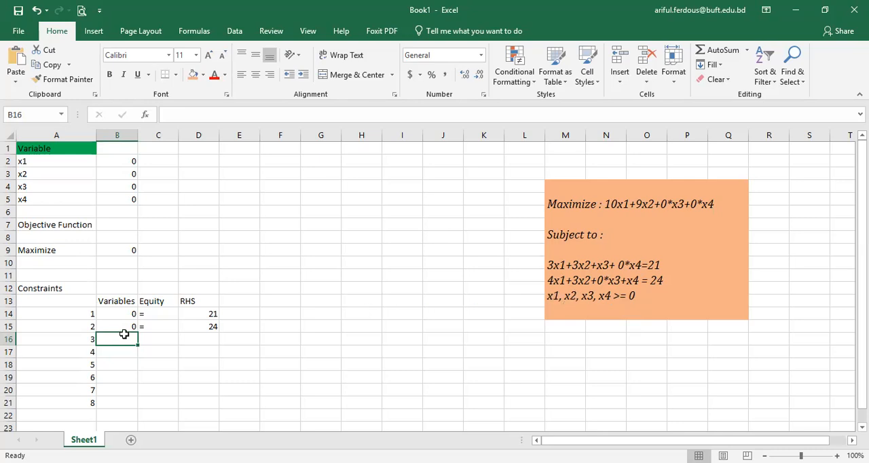
{"action": "type", "text": "="}
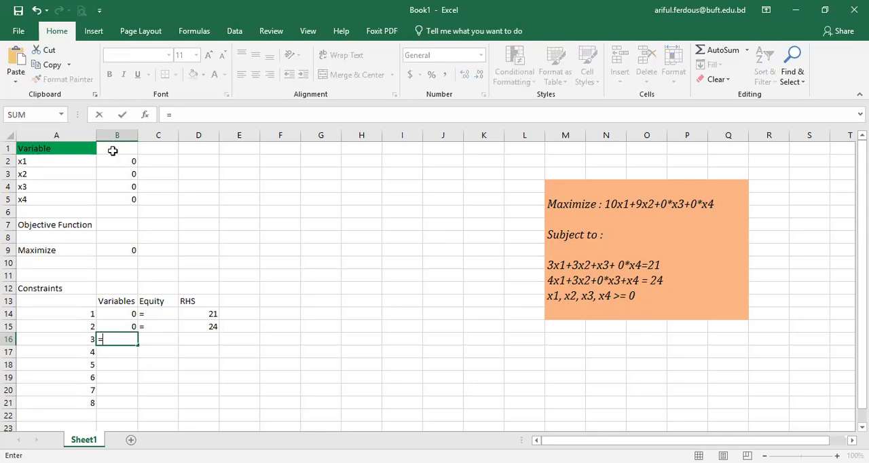
{"action": "left_click", "coordinate": [117, 161]}
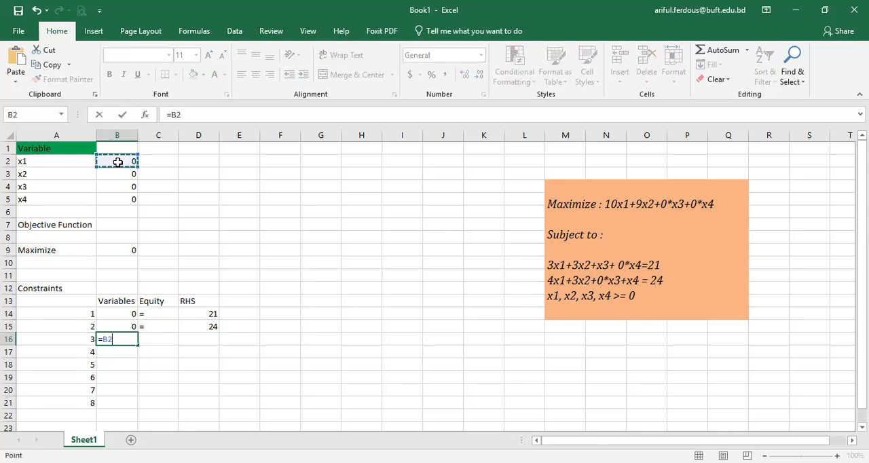
{"action": "key", "text": "Left"}
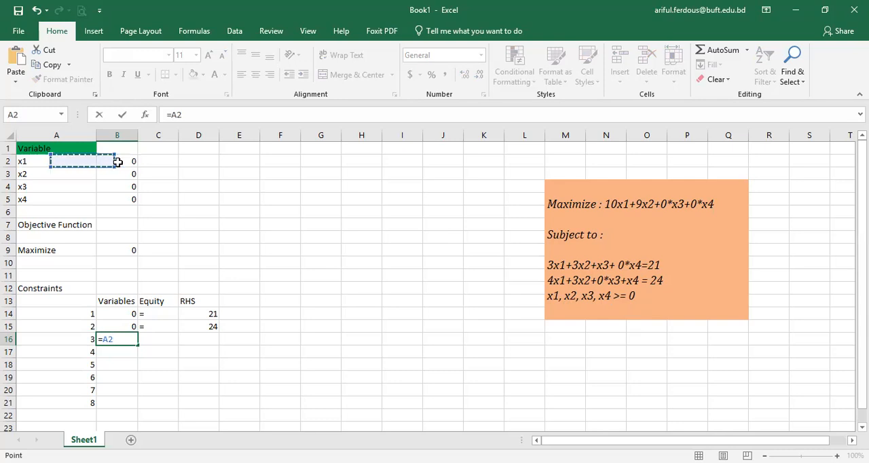
{"action": "key", "text": "Right"}
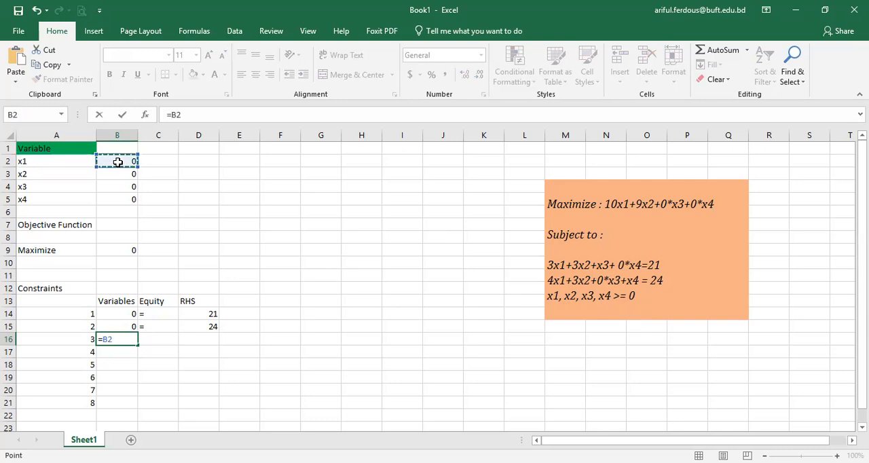
{"action": "key", "text": "F2"}
{"action": "type", "text": "1*"}
{"action": "key", "text": "Return"}
{"action": "key", "text": "Up"}
Step: Enter the sign >= in C16 and the right-hand side value 0 in D16 for the third constraint
{"action": "key", "text": "Right"}
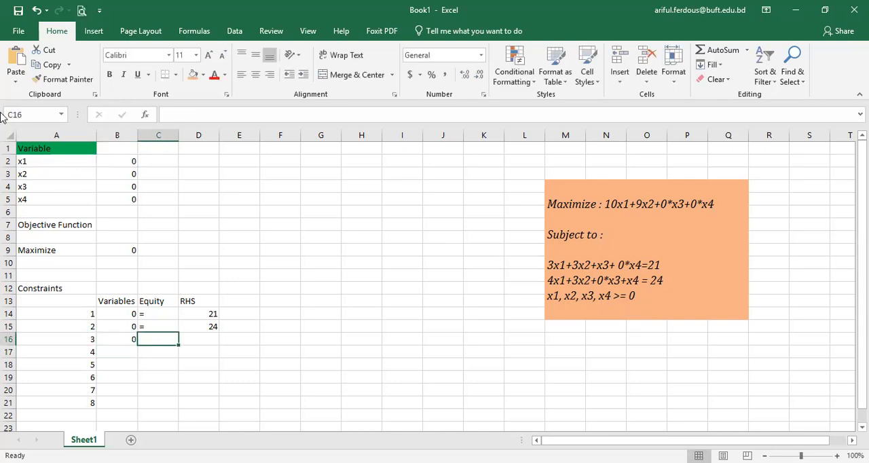
{"action": "type", "text": ">="}
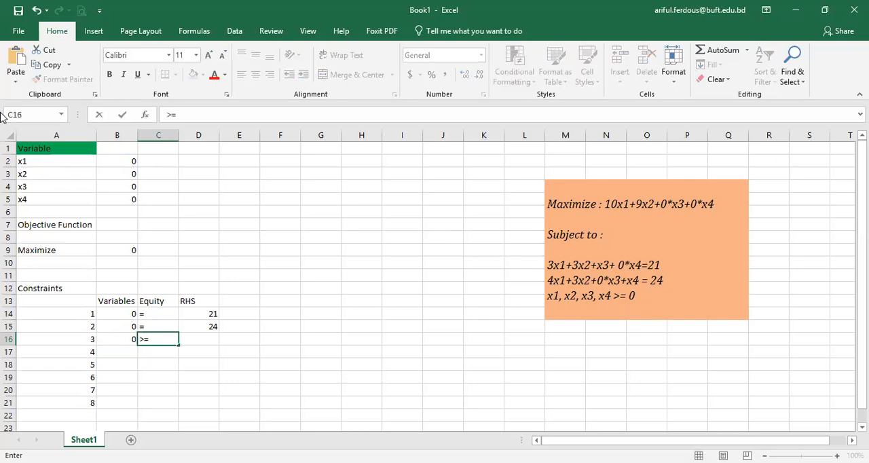
{"action": "key", "text": "Right"}
{"action": "type", "text": "0"}
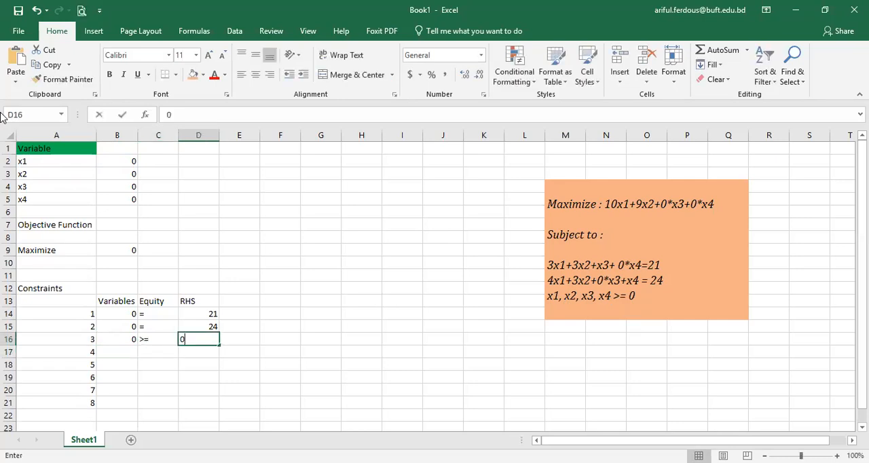
{"action": "key", "text": "Return"}
Step: Copy the formula text =1*B2 from B16 for reuse in the fourth constraint
{"action": "key", "text": "Up"}
{"action": "key", "text": "Left"}
{"action": "key", "text": "Left"}
{"action": "key", "text": "Down"}
{"action": "type", "text": "="}
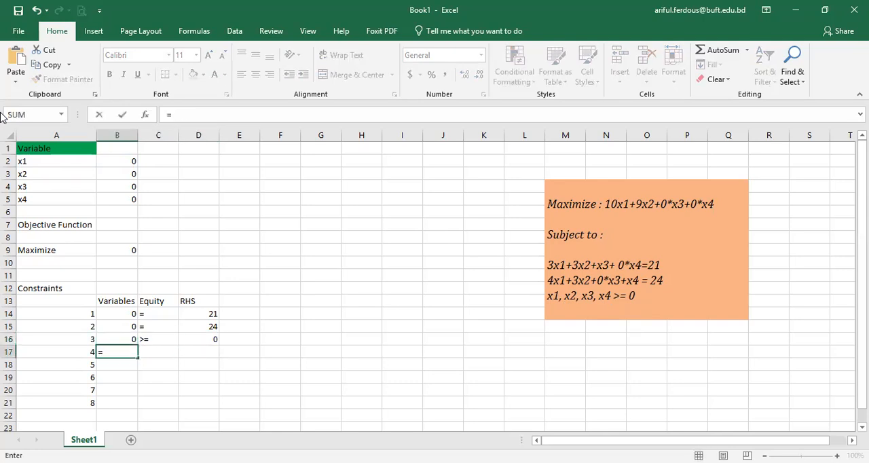
{"action": "key", "text": "Escape"}
{"action": "left_click", "coordinate": [124, 339]}
{"action": "left_click", "coordinate": [214, 114]}
{"action": "double_click", "coordinate": [213, 113]}
{"action": "key", "text": "ctrl+c"}
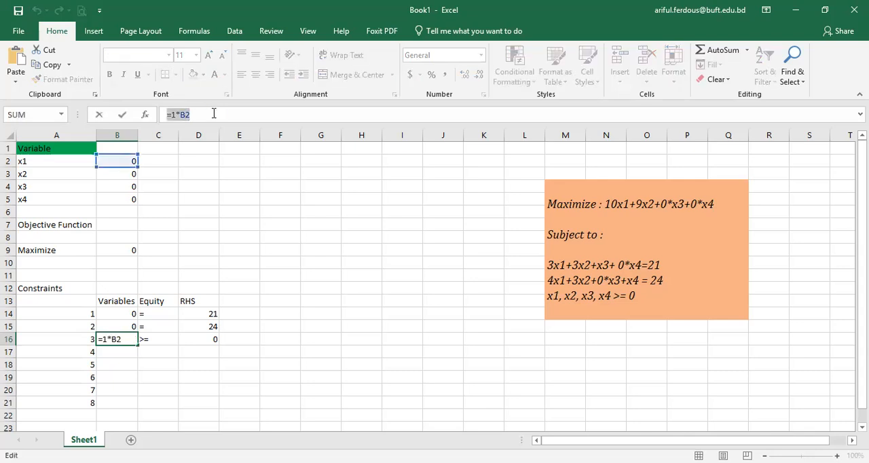
{"action": "key", "text": "Escape"}
Step: Reuse the copied formula text in B17, changing the reference to get =1*B3, and check the entered formula
{"action": "left_click", "coordinate": [116, 351]}
{"action": "type", "text": "="}
{"action": "key", "text": "ctrl+v"}
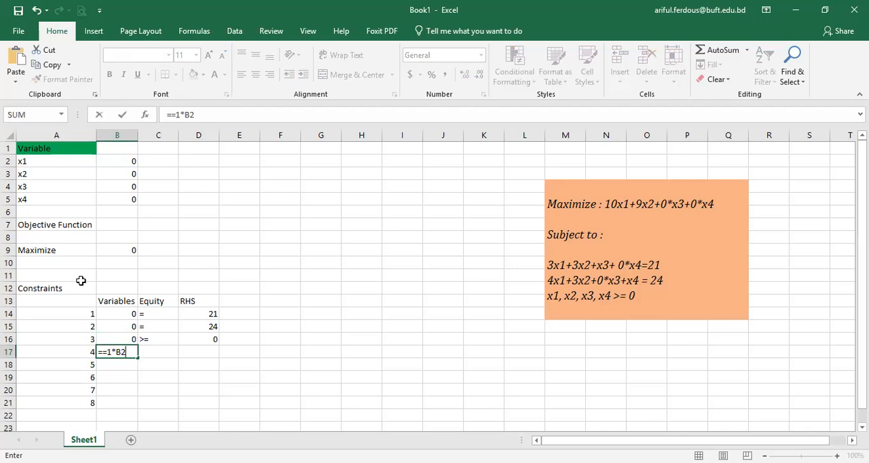
{"action": "type", "text": "3"}
{"action": "key", "text": "Return"}
{"action": "key", "text": "Return"}
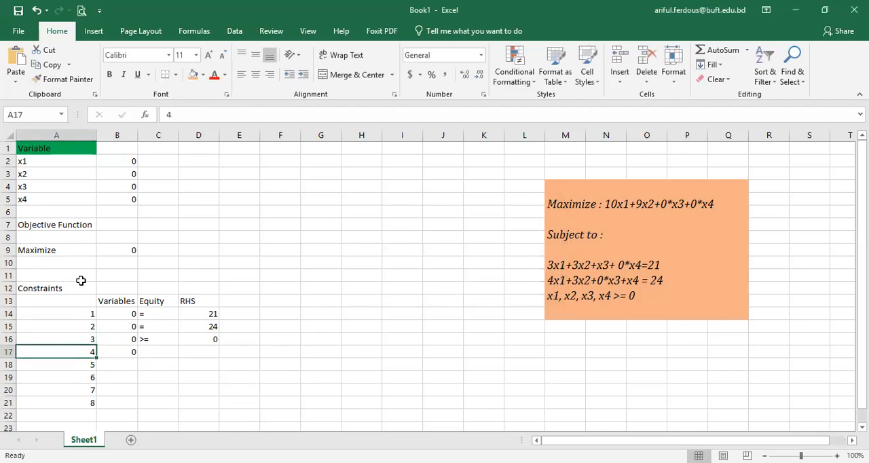
{"action": "key", "text": "Right"}
{"action": "key", "text": "F2"}
{"action": "key", "text": "Return"}
{"action": "key", "text": "Up"}
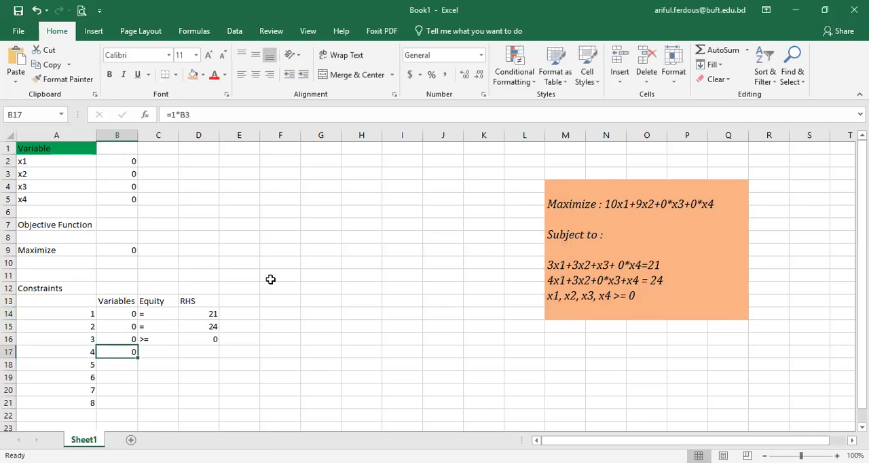
{"action": "double_click", "coordinate": [129, 351]}
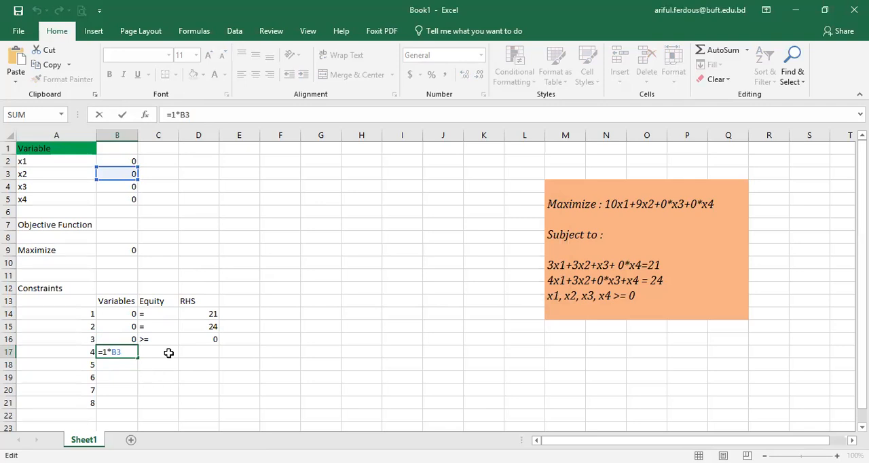
Step: Copy the >= sign from C16 to C17 and enter the right-hand side value 0 in D17
{"action": "left_click", "coordinate": [169, 352]}
{"action": "double_click", "coordinate": [169, 353]}
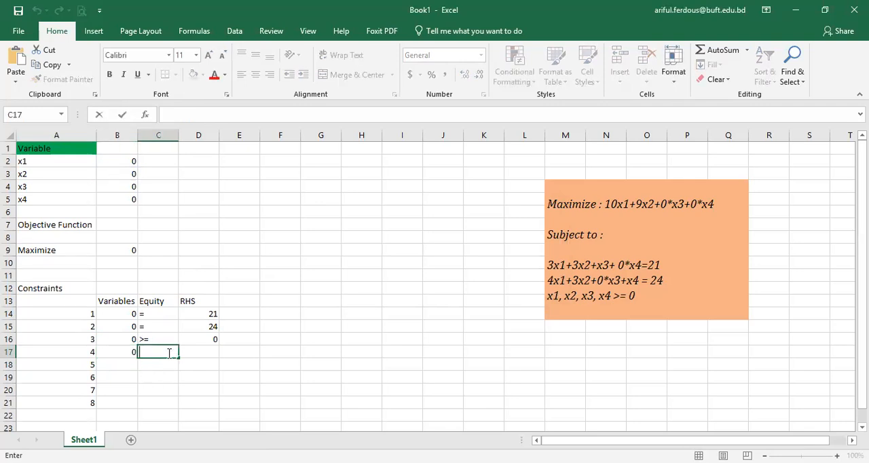
{"action": "key", "text": "Return"}
{"action": "key", "text": "Up"}
{"action": "key", "text": "Up"}
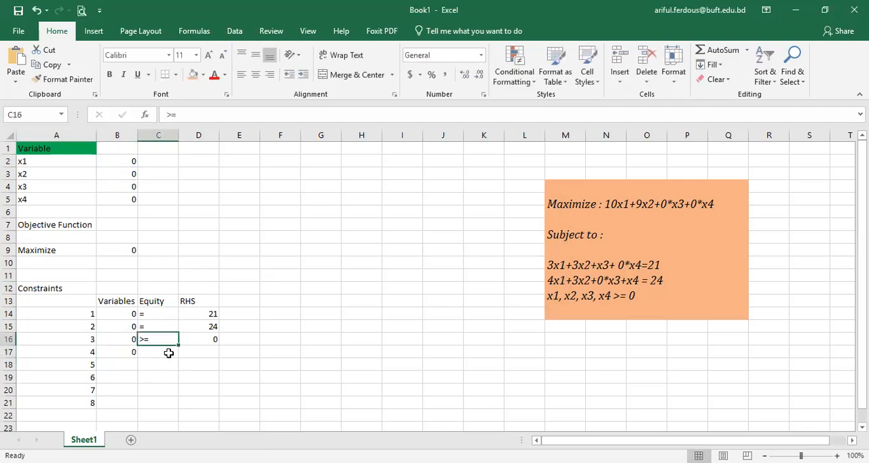
{"action": "key", "text": "ctrl+c"}
{"action": "key", "text": "Down"}
{"action": "key", "text": "ctrl+v"}
{"action": "key", "text": "Right"}
{"action": "type", "text": "0"}
{"action": "key", "text": "Return"}
Step: Copy the two >= signs in C16:C17 into C18:C19 for the fifth and sixth constraints
{"action": "key", "text": "Up"}
{"action": "key", "text": "Up"}
{"action": "key", "text": "Left"}
{"action": "left_click", "coordinate": [169, 353], "text": "shift"}
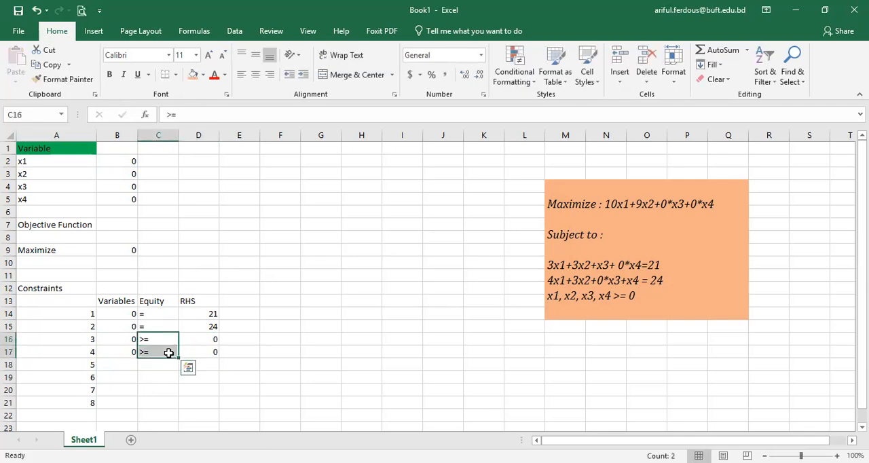
{"action": "key", "text": "ctrl+c"}
{"action": "key", "text": "Down"}
{"action": "key", "text": "Down"}
{"action": "key", "text": "ctrl+v"}
Step: Copy the formulas in B16:B17 into B18:B19 to create the constraints for x3 and x4
{"action": "key", "text": "Up"}
{"action": "key", "text": "Left"}
{"action": "key", "text": "Up"}
{"action": "key", "text": "Up"}
{"action": "key", "text": "shift+Down"}
{"action": "key", "text": "ctrl+c"}
{"action": "key", "text": "Down"}
{"action": "key", "text": "Down"}
{"action": "key", "text": "ctrl+v"}
Step: Enter the right-hand side value 0 in D18 and D19 for the fifth and sixth constraints
{"action": "key", "text": "Right"}
{"action": "key", "text": "Right"}
{"action": "type", "text": "0"}
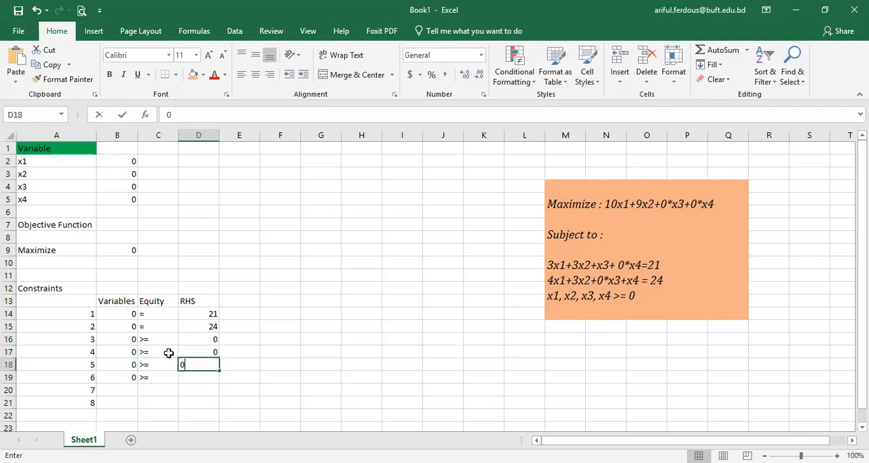
{"action": "key", "text": "Return"}
{"action": "type", "text": "0"}
{"action": "key", "text": "Return"}
Step: Inspect the formulas in B18 and B19 to verify which variable cells they reference
{"action": "key", "text": "Up"}
{"action": "key", "text": "Up"}
{"action": "key", "text": "Left"}
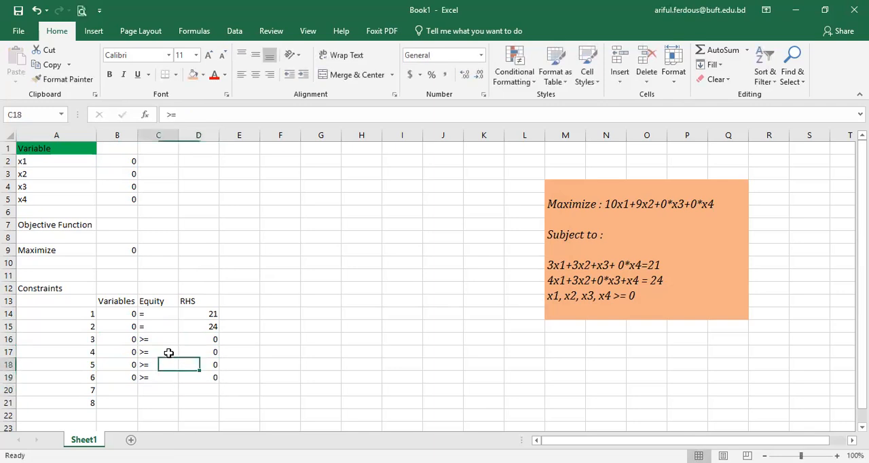
{"action": "key", "text": "Left"}
{"action": "key", "text": "F2"}
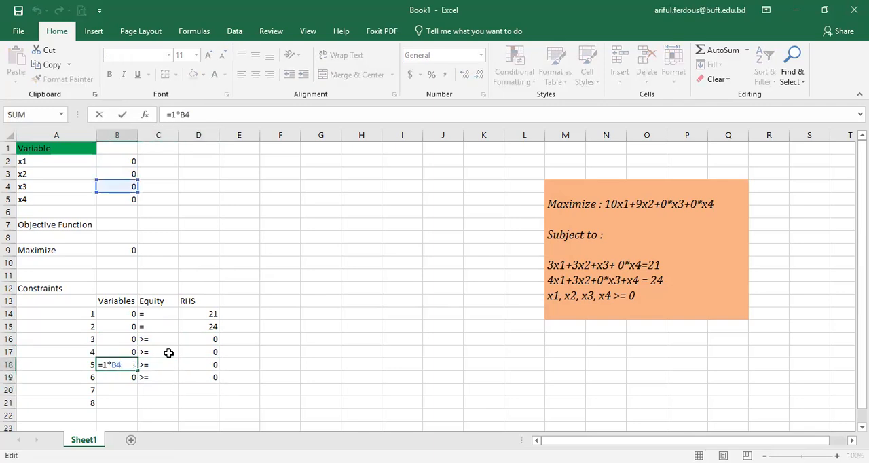
{"action": "key", "text": "Return"}
{"action": "key", "text": "F2"}
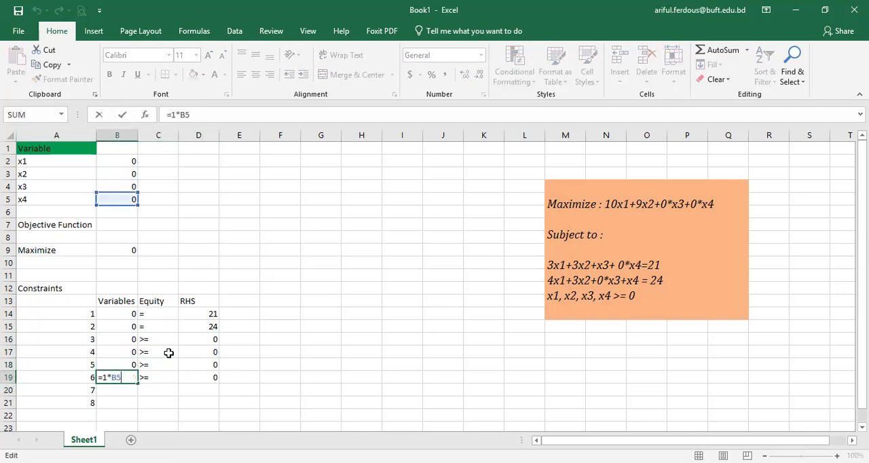
{"action": "key", "text": "Return"}
Step: Clear the unused constraint rows 7 and 8 in the range A20:D21
{"action": "left_click_drag", "start_coordinate": [32, 387], "coordinate": [210, 407]}
{"action": "key", "text": "Delete"}
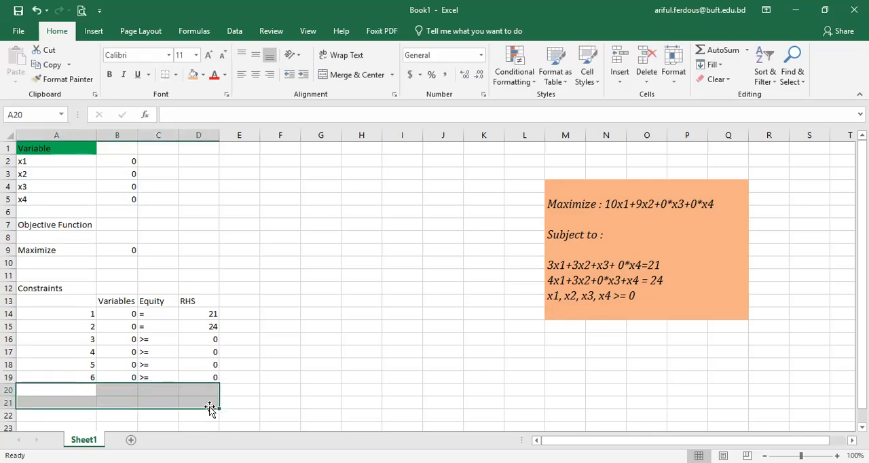
{"action": "left_click", "coordinate": [279, 349]}
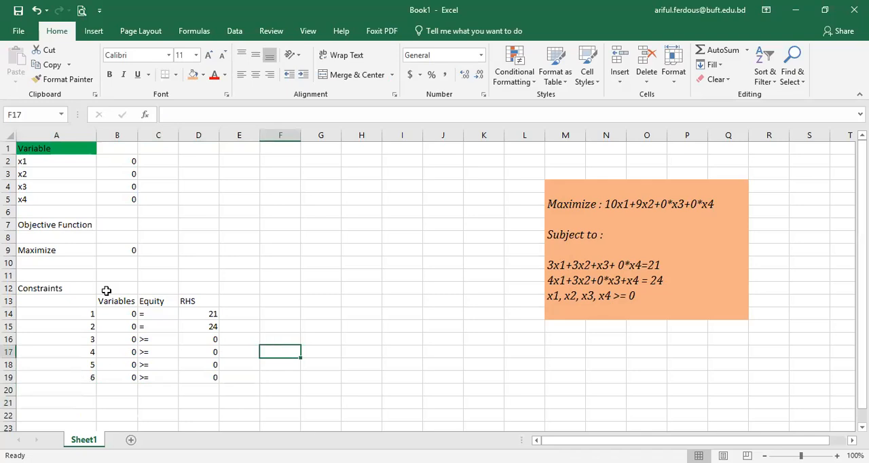
Step: Center the contents of columns B and D horizontally
{"action": "left_click", "coordinate": [118, 135]}
{"action": "left_click", "coordinate": [255, 74]}
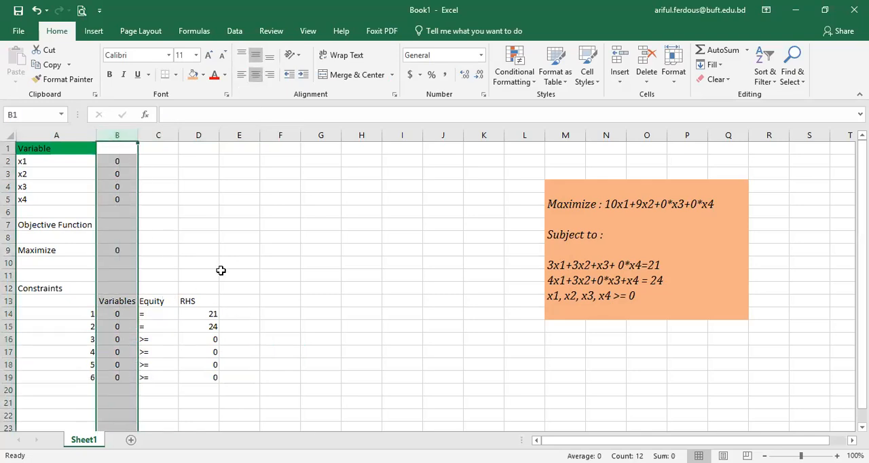
{"action": "left_click", "coordinate": [198, 135]}
{"action": "left_click", "coordinate": [255, 73]}
{"action": "left_click", "coordinate": [331, 297]}
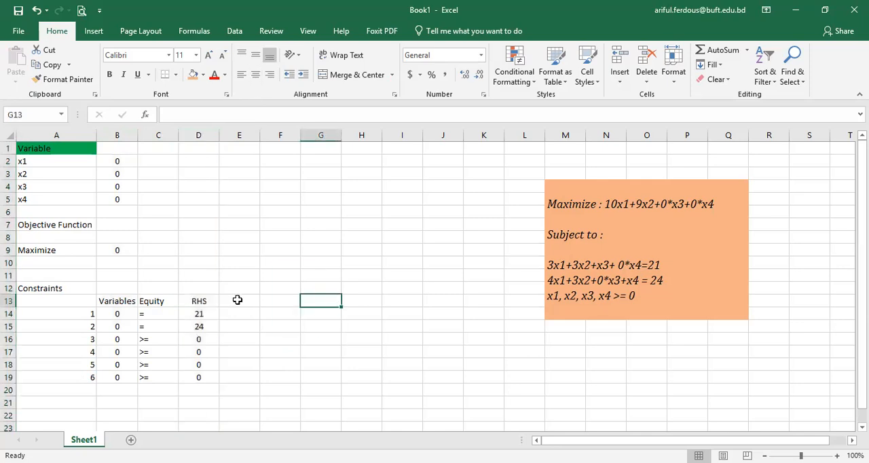
{"action": "left_click", "coordinate": [154, 350]}
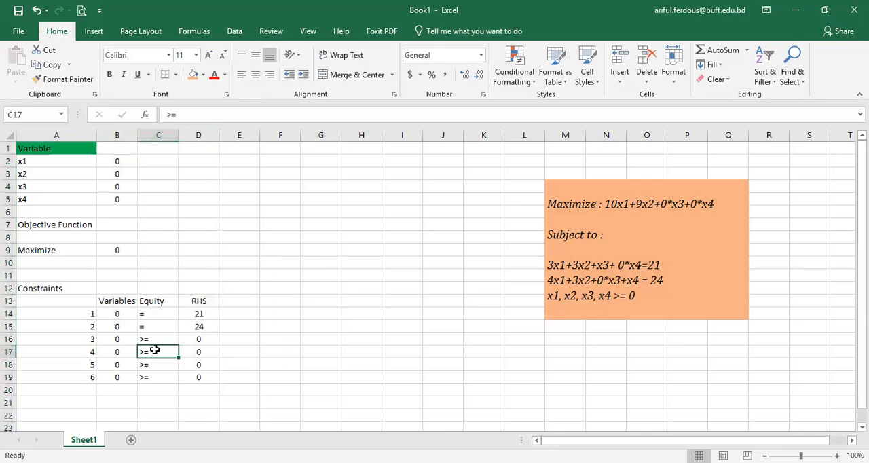
{"action": "left_click", "coordinate": [306, 339]}
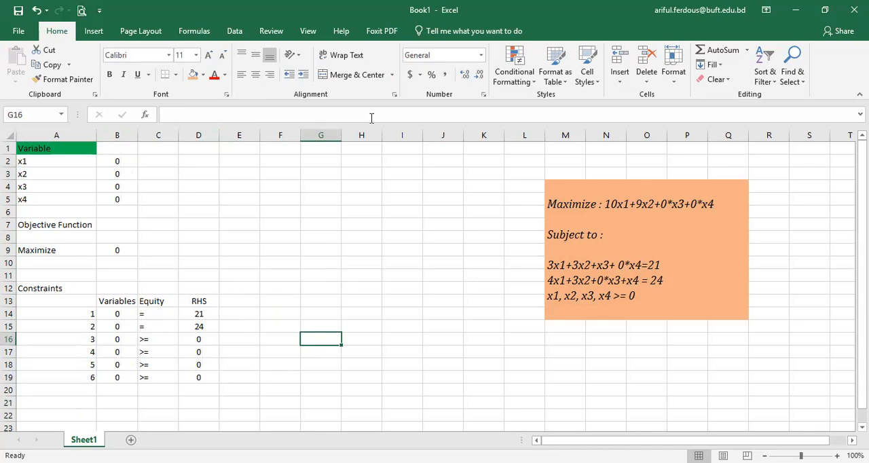
Step: Look for the Solver command among the data analysis tools
{"action": "left_click", "coordinate": [238, 34]}
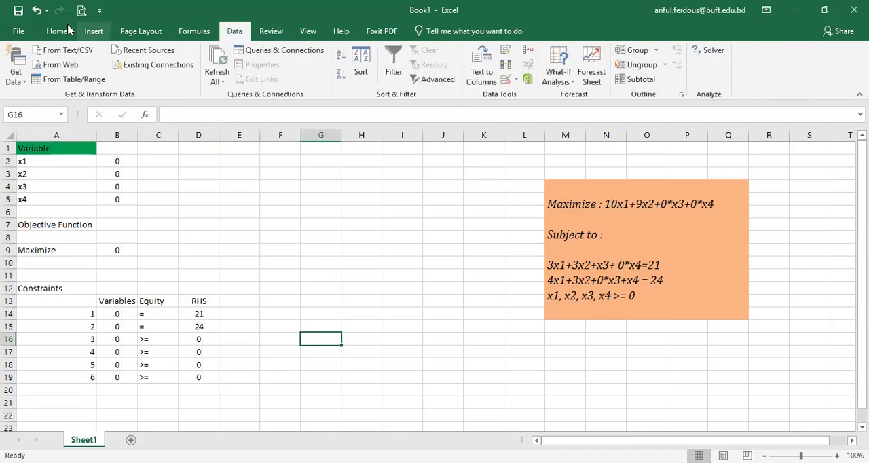
{"action": "left_click", "coordinate": [56, 32]}
{"action": "left_click", "coordinate": [237, 34]}
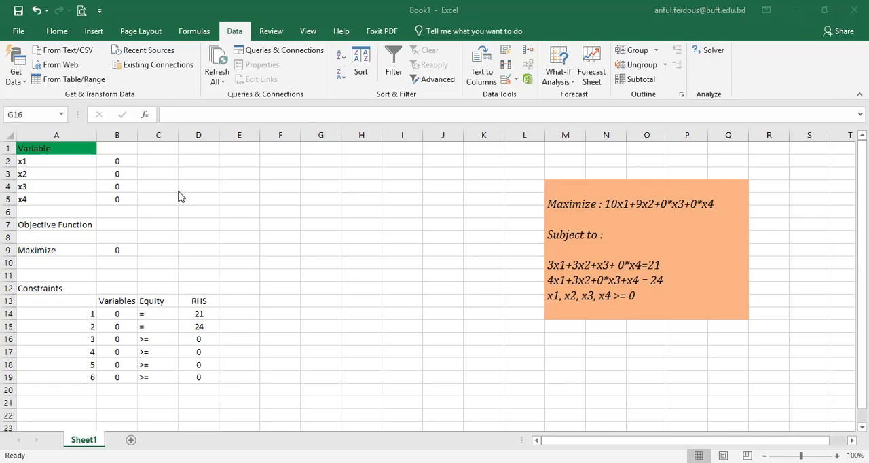
{"action": "left_click", "coordinate": [21, 36]}
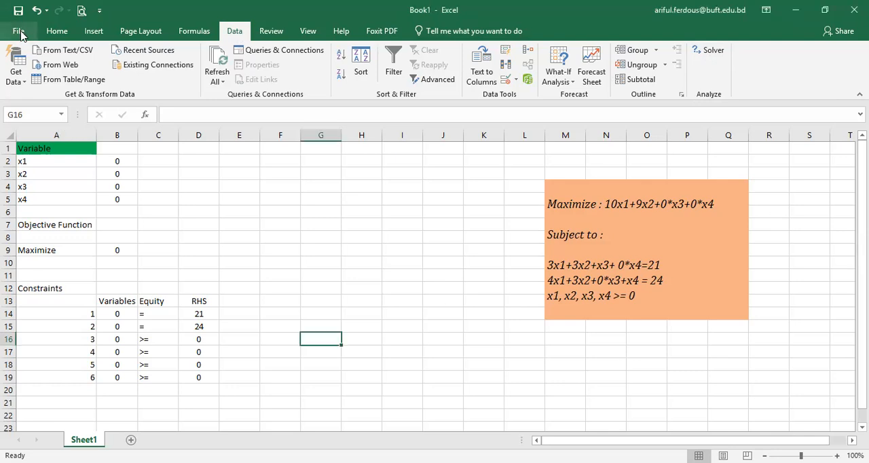
{"action": "left_click", "coordinate": [21, 35]}
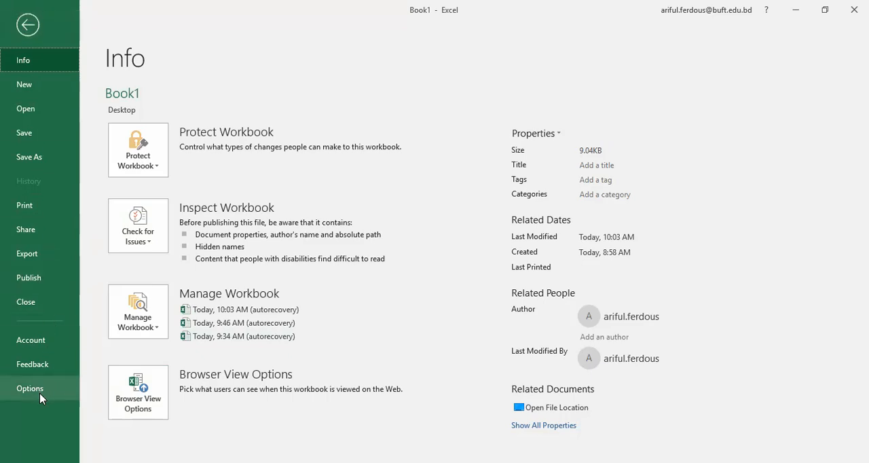
{"action": "key", "text": "Escape"}
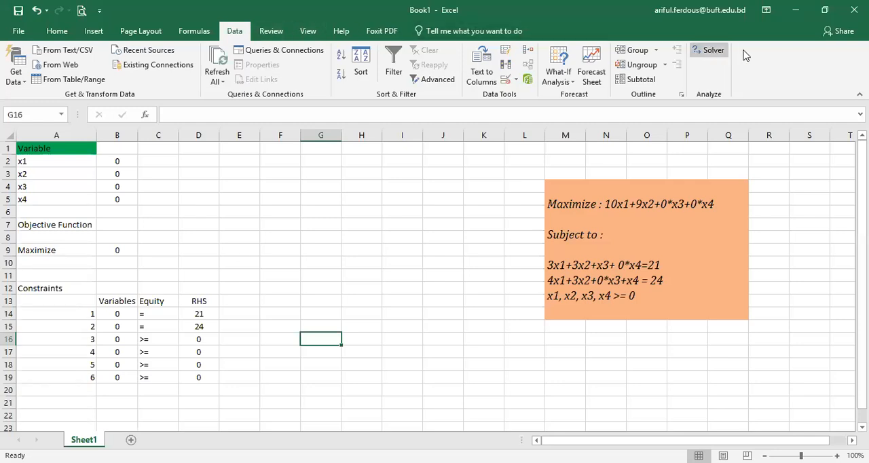
Step: Open the Add-ins page of the Excel options to view the active and inactive add-ins
{"action": "left_click", "coordinate": [703, 56]}
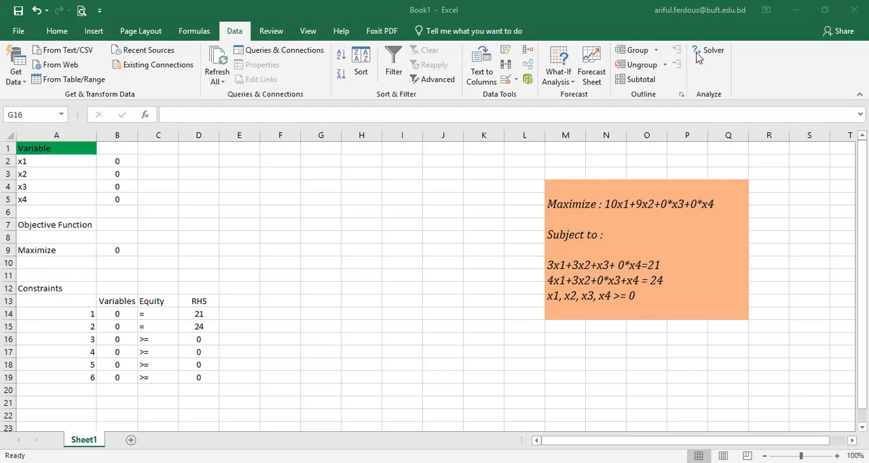
{"action": "left_click", "coordinate": [21, 36]}
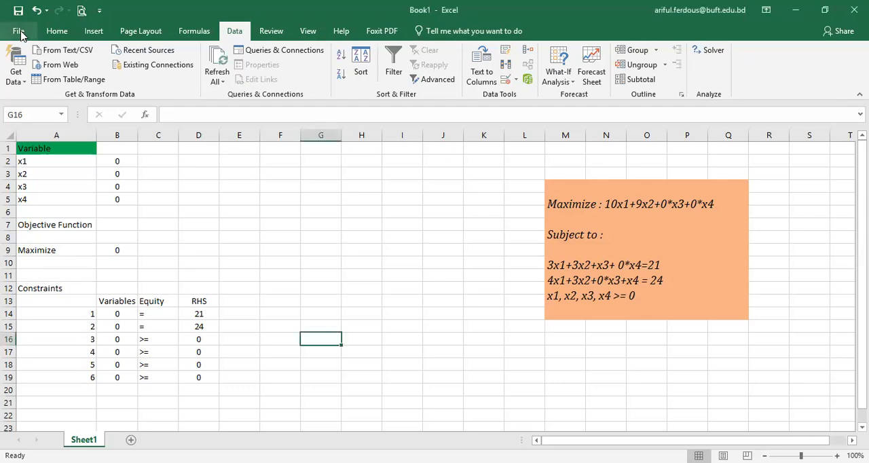
{"action": "left_click", "coordinate": [19, 32]}
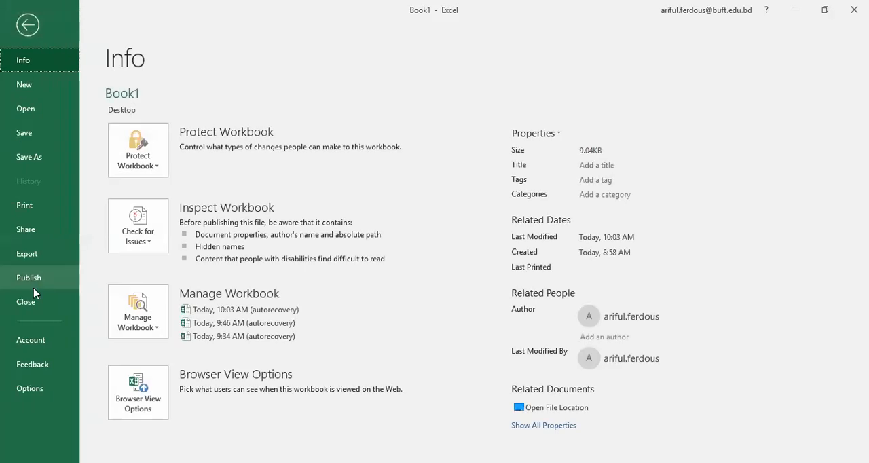
{"action": "left_click", "coordinate": [30, 389]}
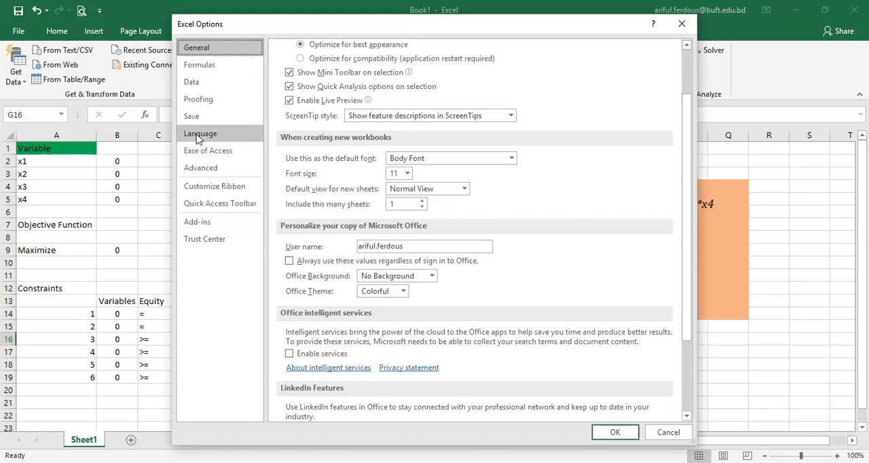
{"action": "left_click", "coordinate": [203, 82]}
{"action": "left_click", "coordinate": [198, 99]}
{"action": "left_click", "coordinate": [193, 116]}
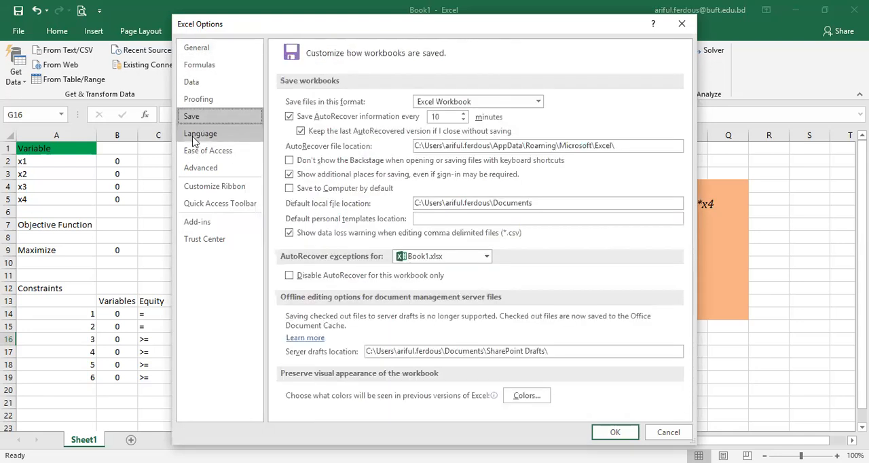
{"action": "left_click", "coordinate": [190, 151]}
{"action": "left_click", "coordinate": [192, 170]}
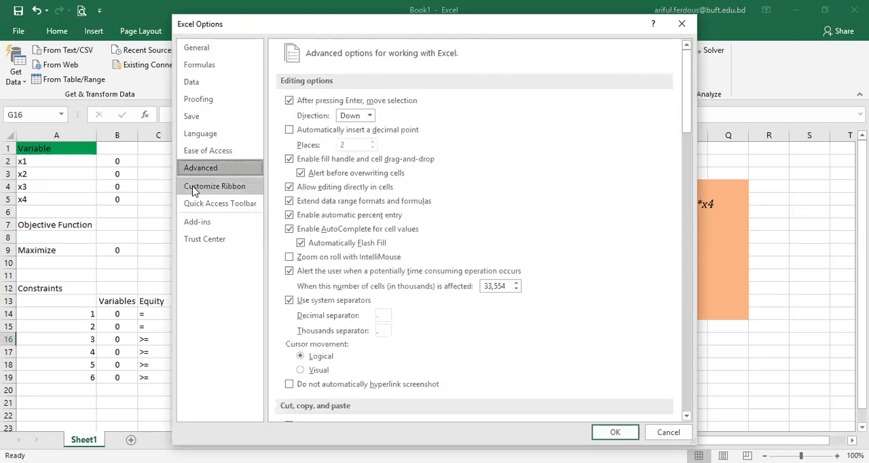
{"action": "left_click", "coordinate": [196, 223]}
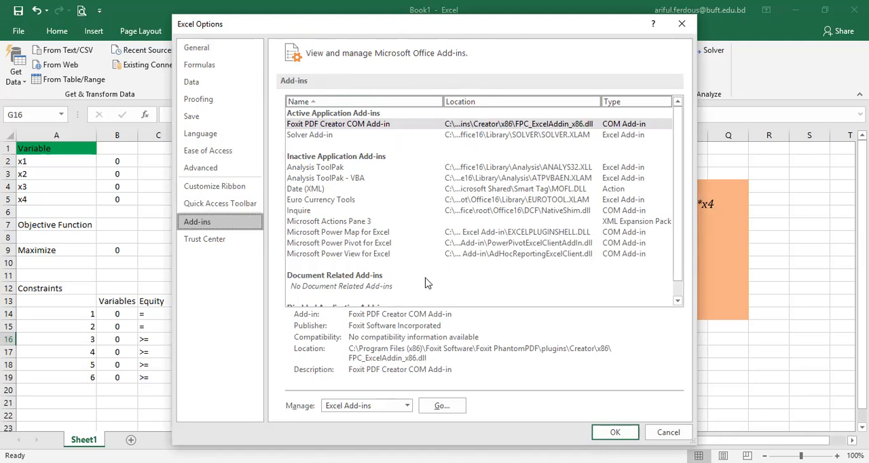
Step: Enable the Analysis ToolPak, Analysis ToolPak - VBA and Euro Currency Tools Excel add-ins alongside the Solver Add-in
{"action": "left_click", "coordinate": [325, 137]}
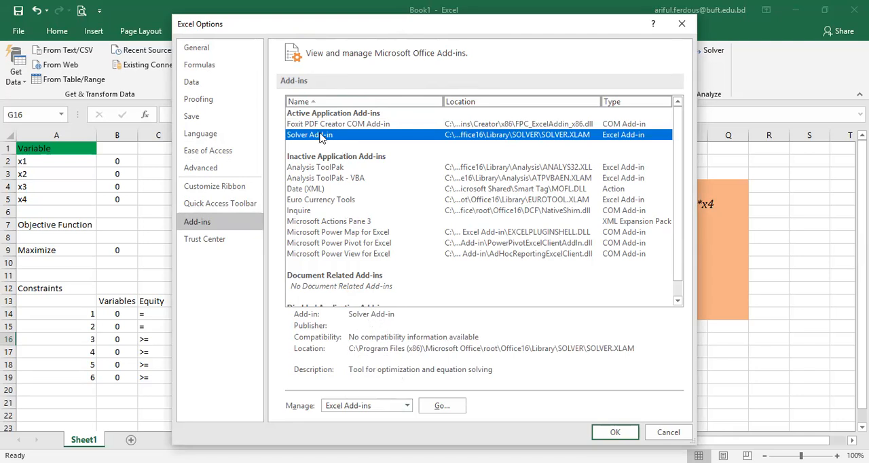
{"action": "left_click", "coordinate": [399, 405]}
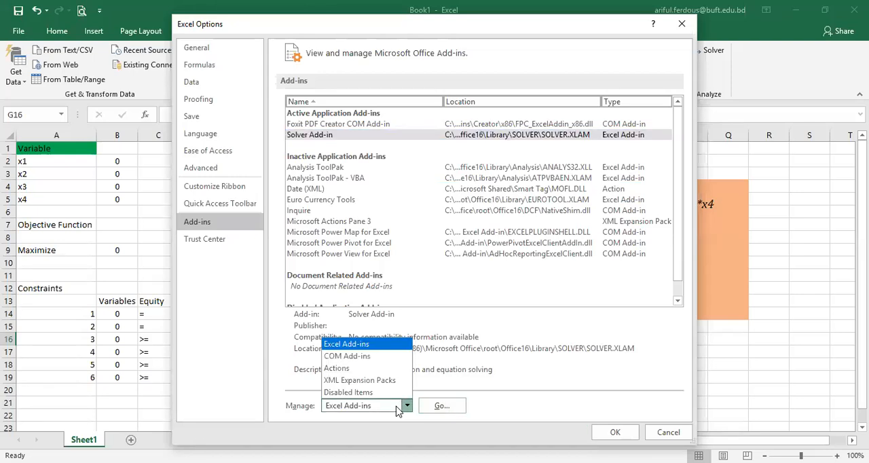
{"action": "left_click", "coordinate": [399, 406]}
{"action": "left_click", "coordinate": [442, 406]}
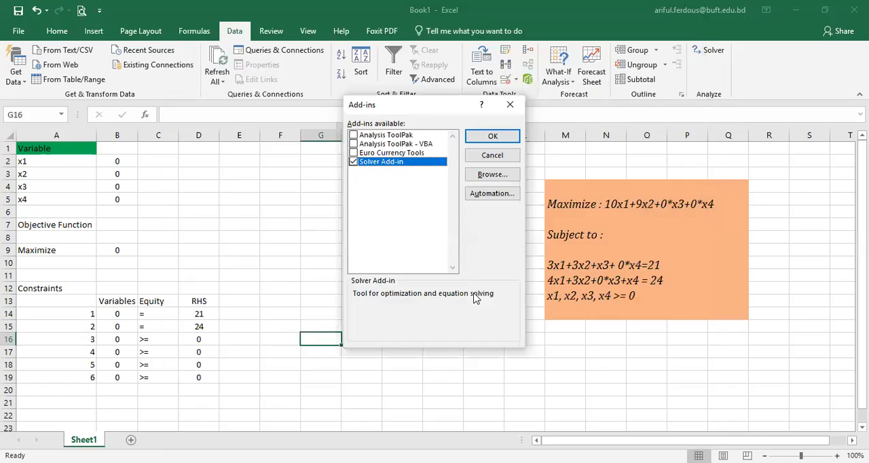
{"action": "left_click", "coordinate": [353, 135]}
{"action": "left_click", "coordinate": [354, 144]}
{"action": "left_click", "coordinate": [354, 153]}
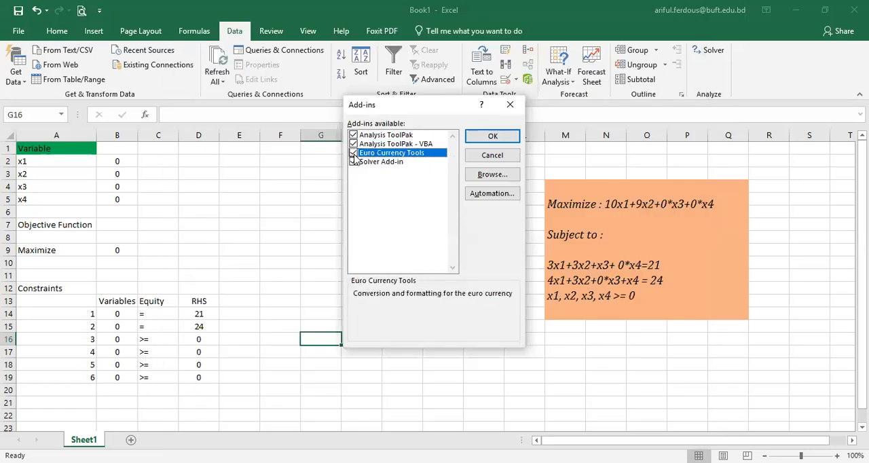
{"action": "left_click", "coordinate": [490, 138]}
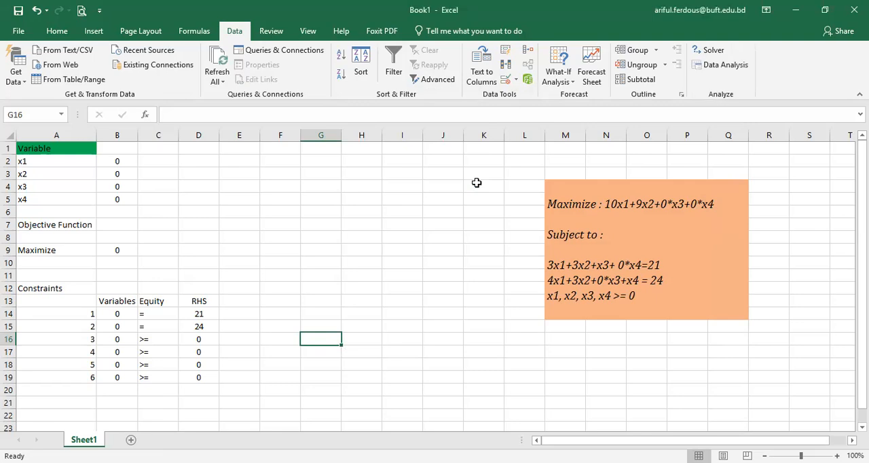
Step: Examine the list of available Data Analysis tools, from the Anova entries through the z-Test, and close it without running one
{"action": "left_click", "coordinate": [711, 66]}
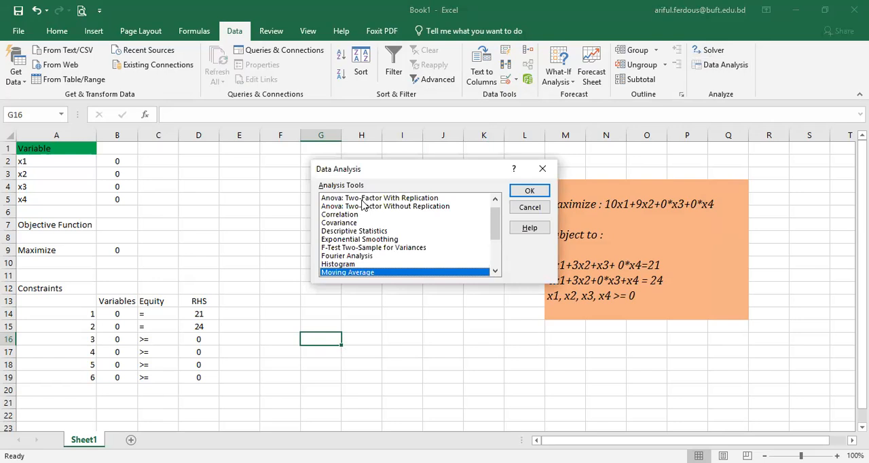
{"action": "left_click", "coordinate": [360, 199]}
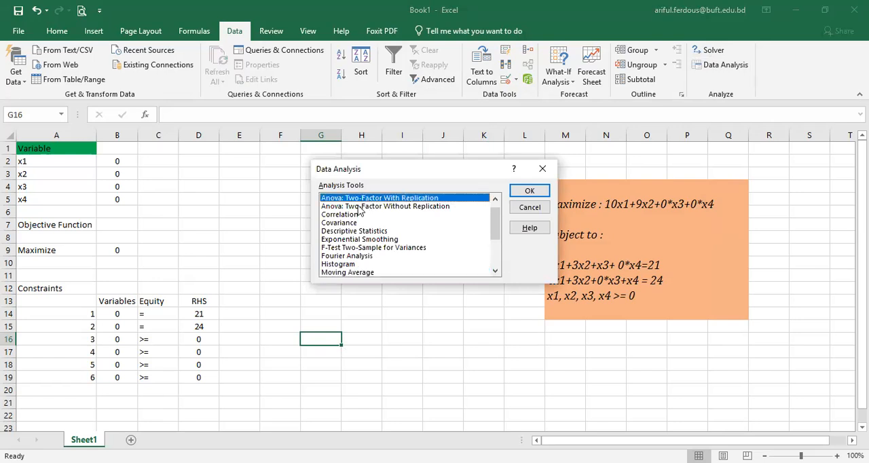
{"action": "left_click", "coordinate": [358, 207]}
{"action": "left_click", "coordinate": [348, 215]}
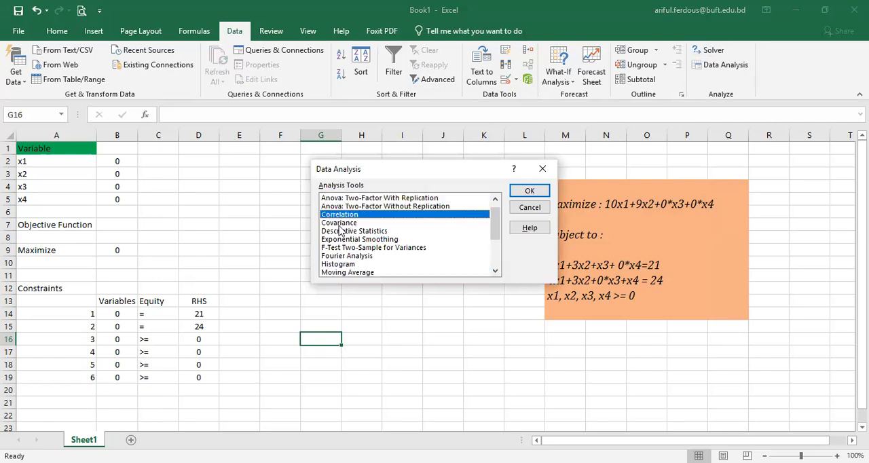
{"action": "left_click", "coordinate": [341, 224]}
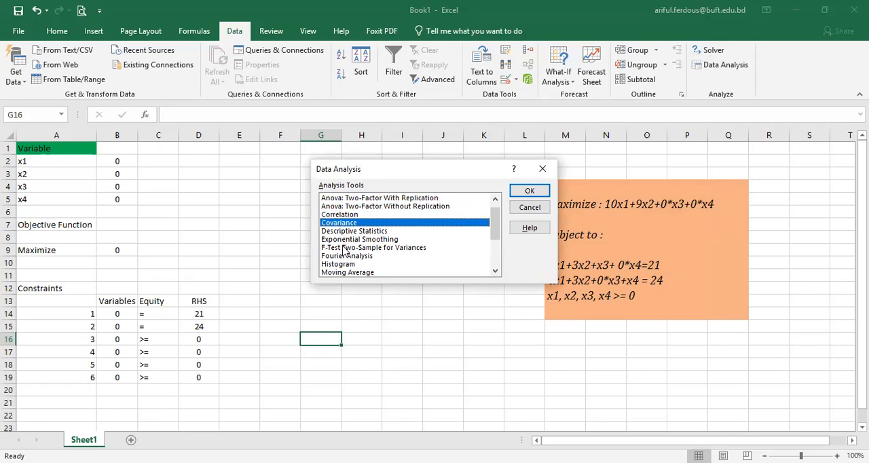
{"action": "left_click", "coordinate": [346, 247]}
{"action": "left_click", "coordinate": [347, 239]}
{"action": "left_click", "coordinate": [344, 264]}
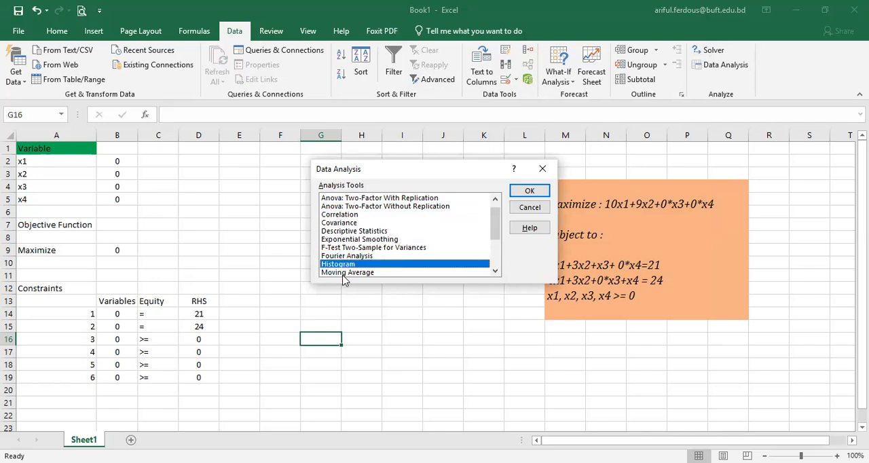
{"action": "left_click", "coordinate": [345, 273]}
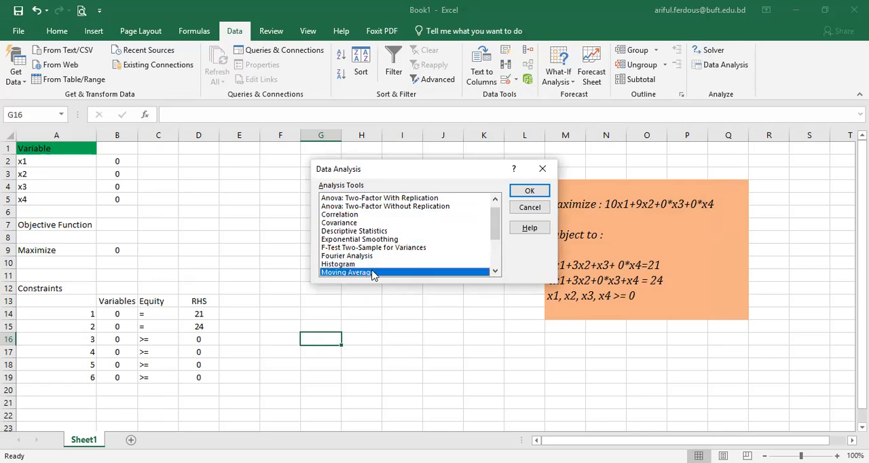
{"action": "key", "text": "Up"}
{"action": "key", "text": "Up"}
{"action": "key", "text": "Up"}
{"action": "key", "text": "Up"}
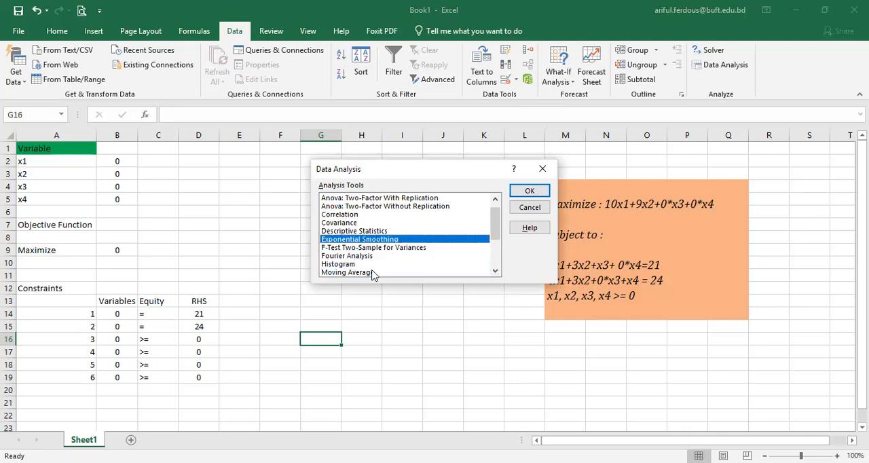
{"action": "key", "text": "Down"}
{"action": "key", "text": "Down"}
{"action": "key", "text": "Down"}
{"action": "key", "text": "Down"}
{"action": "key", "text": "Down"}
{"action": "key", "text": "Down"}
{"action": "key", "text": "Down"}
{"action": "key", "text": "Down"}
{"action": "key", "text": "Down"}
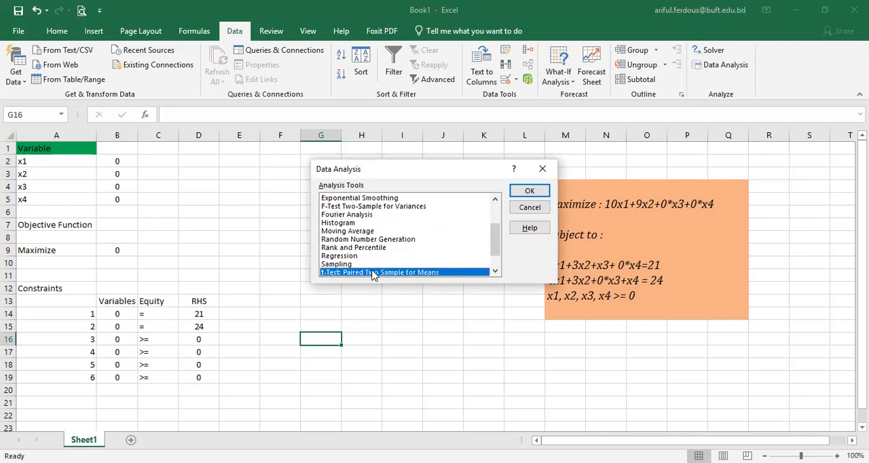
{"action": "key", "text": "Down"}
{"action": "key", "text": "Down"}
{"action": "key", "text": "Down"}
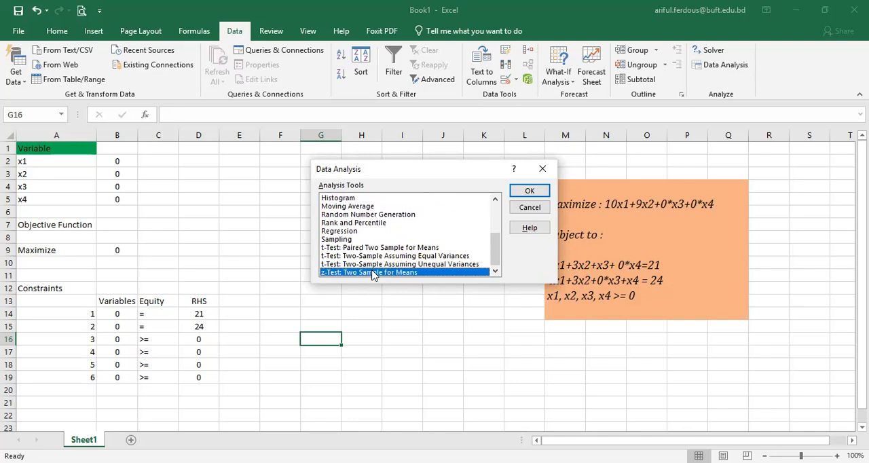
{"action": "key", "text": "Up"}
{"action": "key", "text": "Up"}
{"action": "key", "text": "Up"}
{"action": "key", "text": "Up"}
{"action": "key", "text": "Up"}
{"action": "key", "text": "Up"}
{"action": "key", "text": "Up"}
{"action": "key", "text": "Up"}
{"action": "key", "text": "Up"}
{"action": "key", "text": "Up"}
{"action": "key", "text": "Up"}
{"action": "key", "text": "Up"}
{"action": "key", "text": "Up"}
{"action": "key", "text": "Up"}
{"action": "key", "text": "Up"}
{"action": "key", "text": "Up"}
{"action": "key", "text": "Up"}
{"action": "key", "text": "Up"}
{"action": "key", "text": "Down"}
{"action": "key", "text": "Down"}
{"action": "key", "text": "Down"}
{"action": "key", "text": "Down"}
{"action": "key", "text": "Down"}
{"action": "key", "text": "Down"}
{"action": "key", "text": "Down"}
{"action": "key", "text": "Down"}
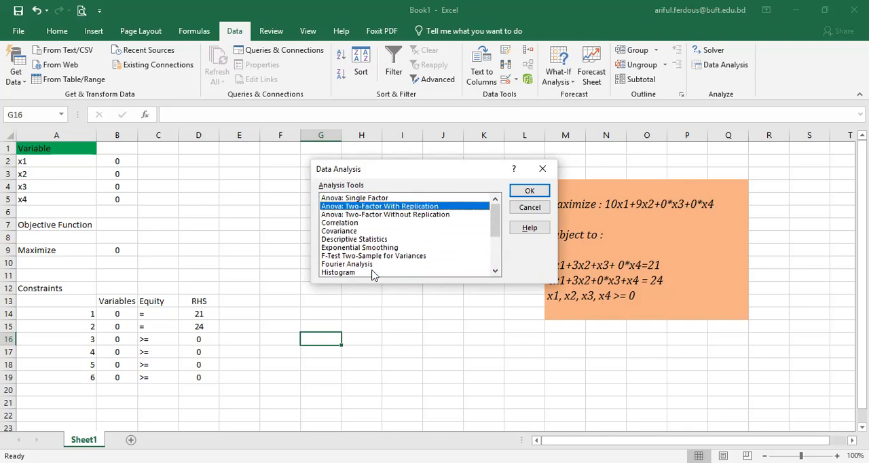
{"action": "key", "text": "Down"}
{"action": "key", "text": "Down"}
{"action": "key", "text": "Down"}
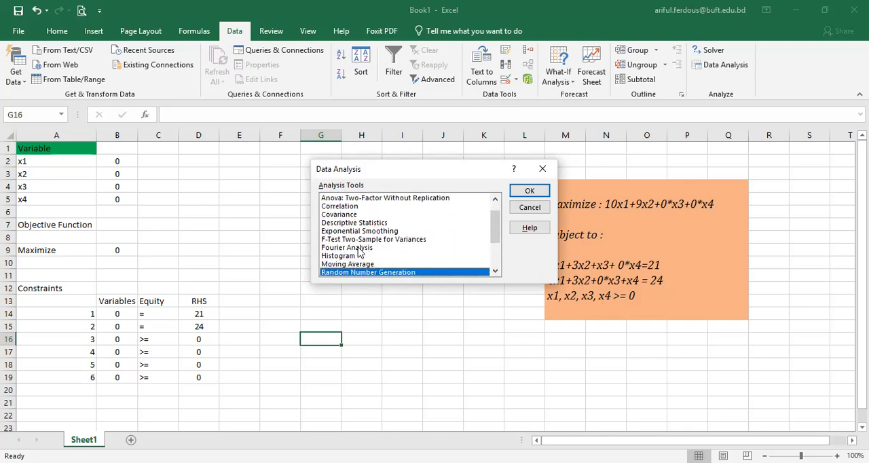
{"action": "left_click", "coordinate": [542, 168]}
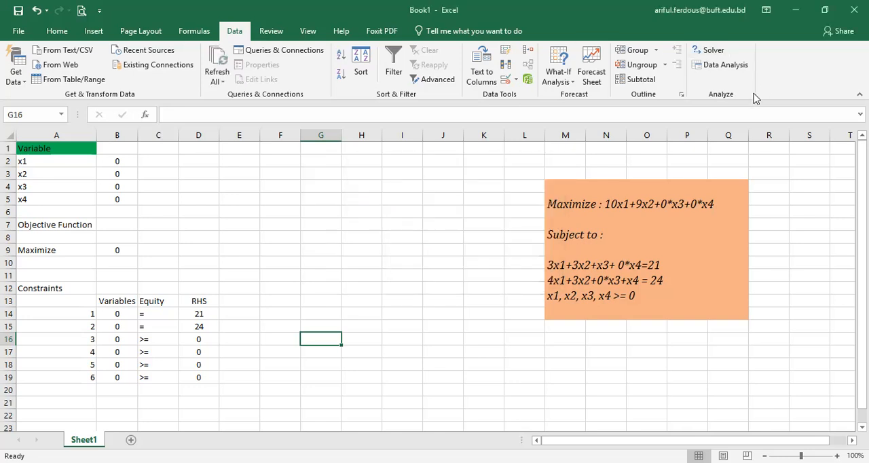
Step: Reset all existing Solver parameters and set the Solver objective to cell B9
{"action": "left_click", "coordinate": [708, 51]}
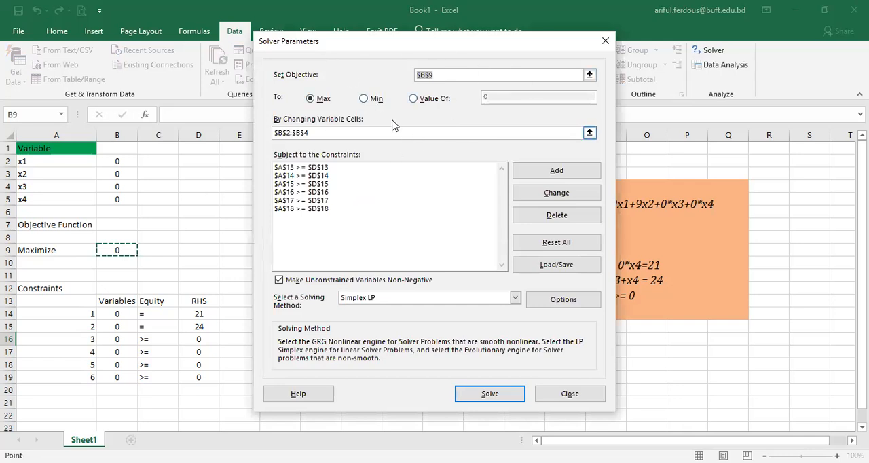
{"action": "left_click", "coordinate": [550, 245]}
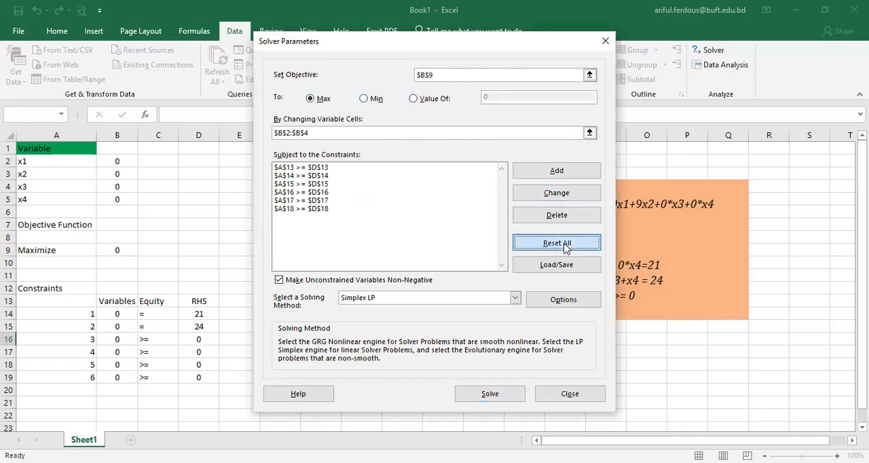
{"action": "left_click", "coordinate": [453, 284]}
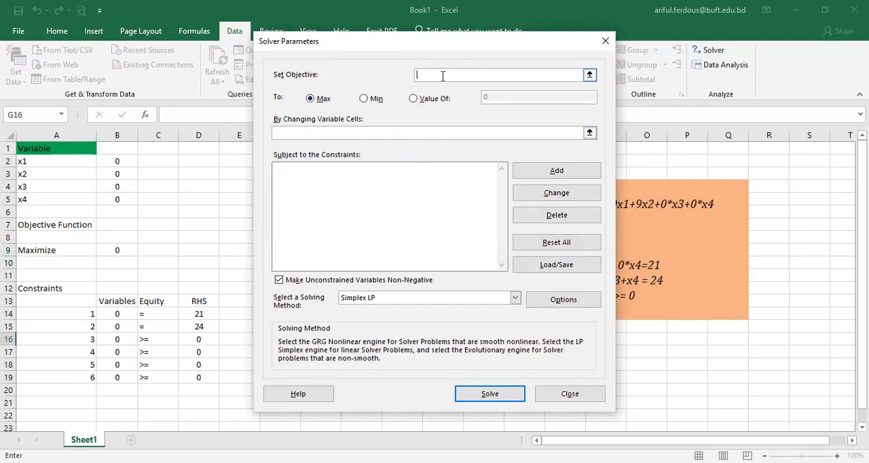
{"action": "left_click", "coordinate": [119, 250]}
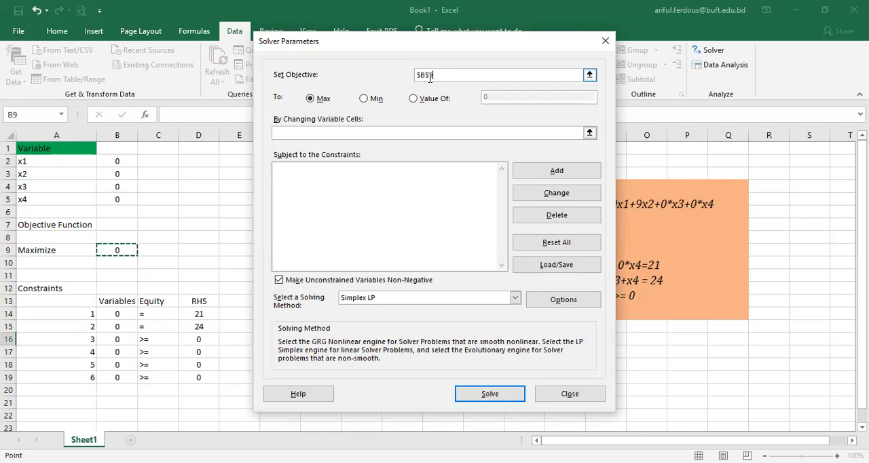
{"action": "left_click", "coordinate": [439, 77]}
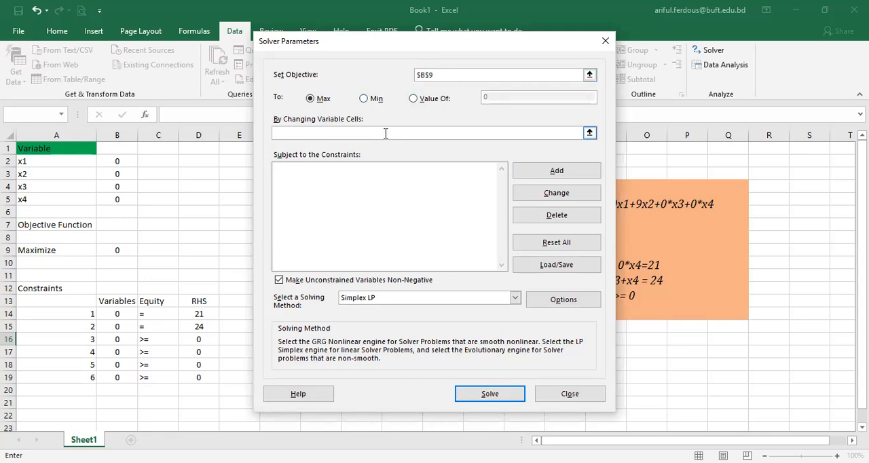
Step: Set the Solver's changing variable cells to the range B2:B5
{"action": "left_click", "coordinate": [367, 155]}
{"action": "left_click", "coordinate": [372, 131]}
{"action": "left_click", "coordinate": [108, 161]}
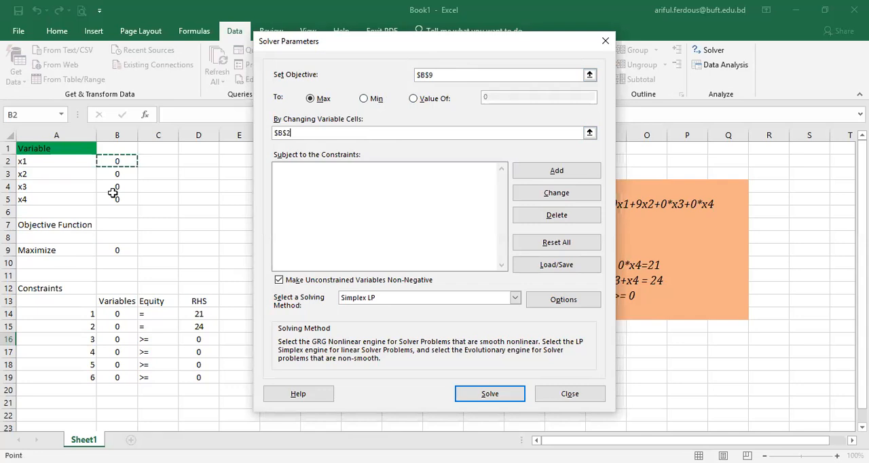
{"action": "key", "text": "shift+Down"}
{"action": "key", "text": "shift+Down"}
{"action": "key", "text": "shift+Down"}
{"action": "left_click", "coordinate": [355, 207]}
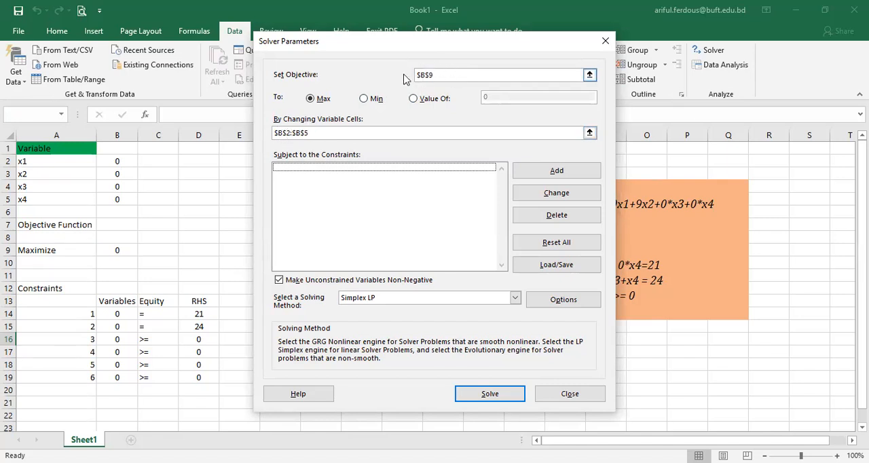
Step: Switch the objective direction to Min and back to Max, try solving without constraints, and dismiss the Solver results
{"action": "left_click", "coordinate": [366, 99]}
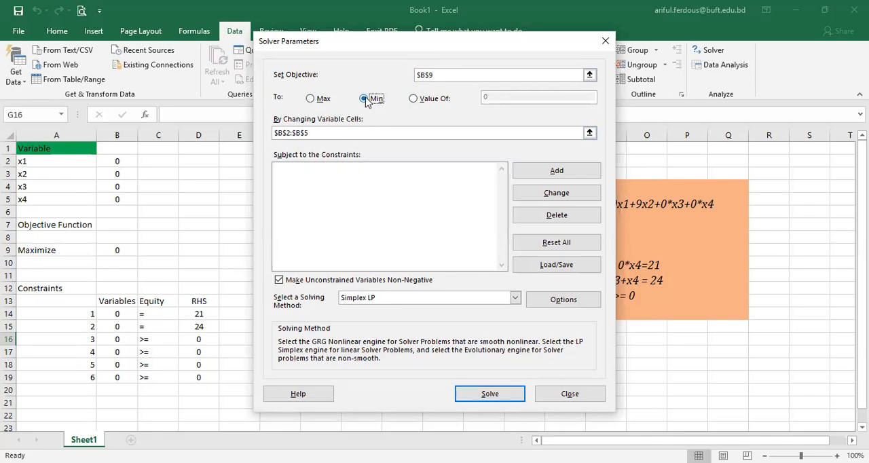
{"action": "left_click", "coordinate": [309, 101]}
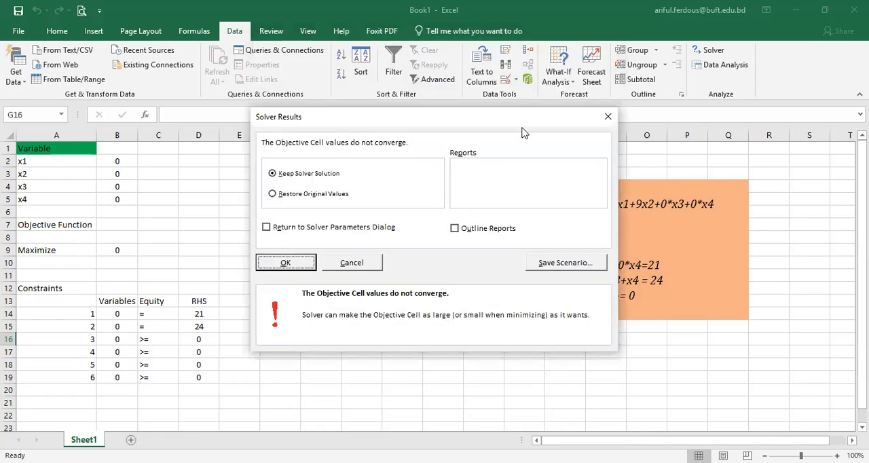
{"action": "left_click", "coordinate": [609, 118]}
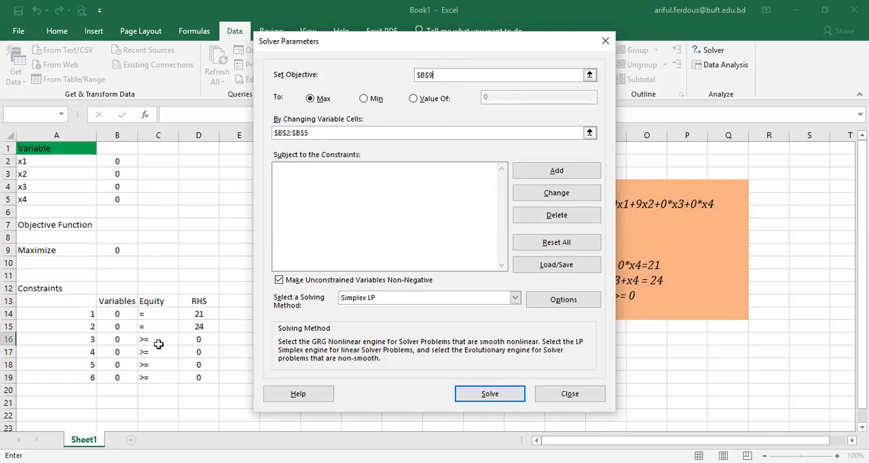
{"action": "left_click", "coordinate": [368, 143]}
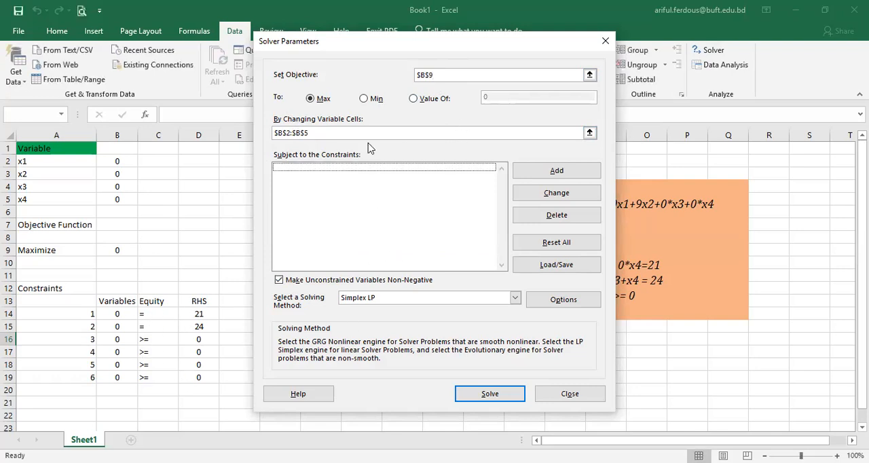
Step: Add a Solver constraint requiring cell B14 to equal cell D14
{"action": "left_click", "coordinate": [534, 178]}
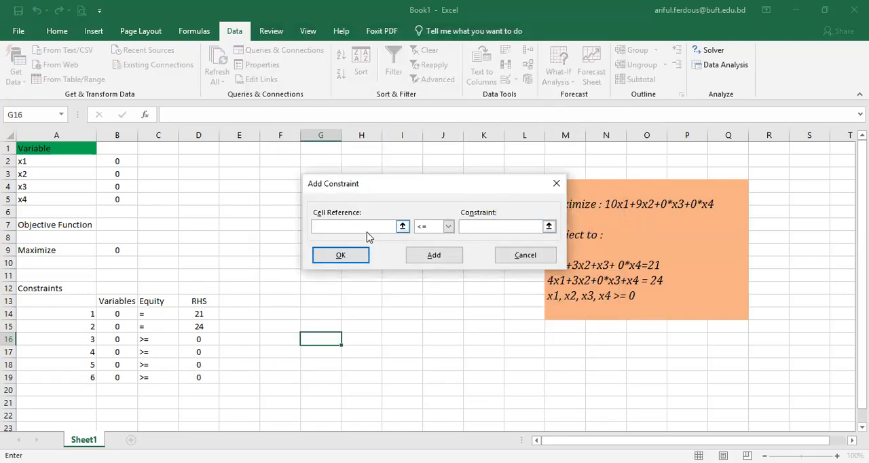
{"action": "left_click", "coordinate": [122, 313]}
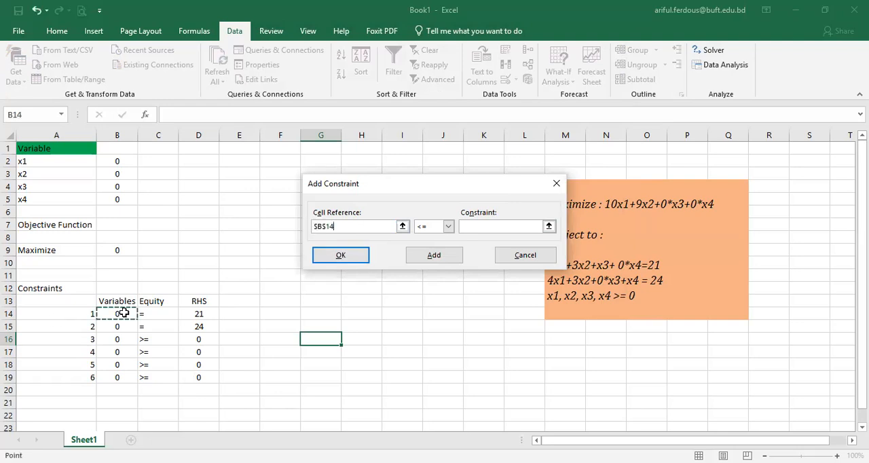
{"action": "left_click", "coordinate": [448, 228]}
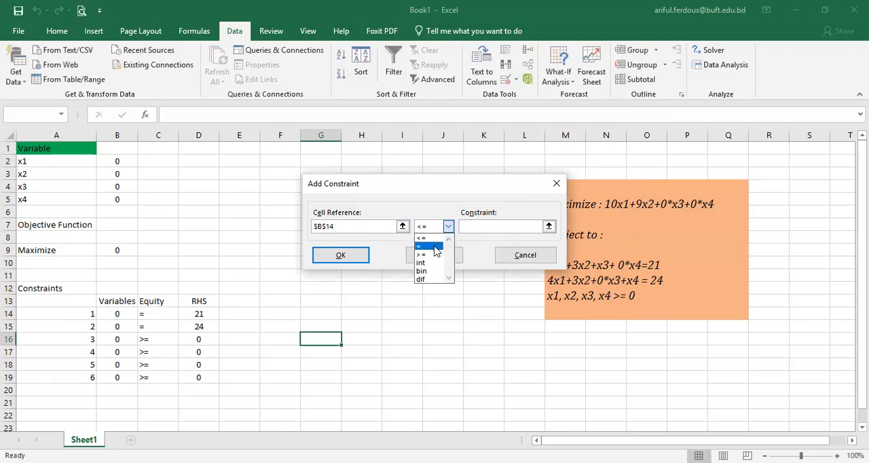
{"action": "left_click", "coordinate": [435, 250]}
{"action": "left_click", "coordinate": [493, 226]}
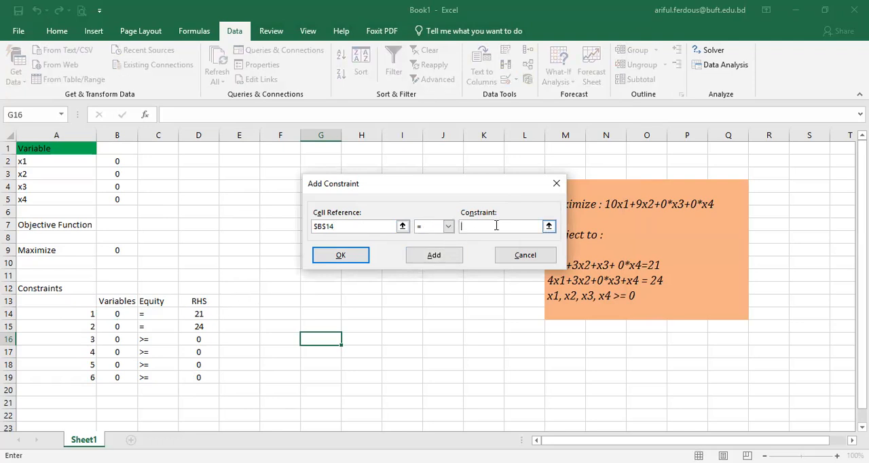
{"action": "left_click", "coordinate": [205, 315]}
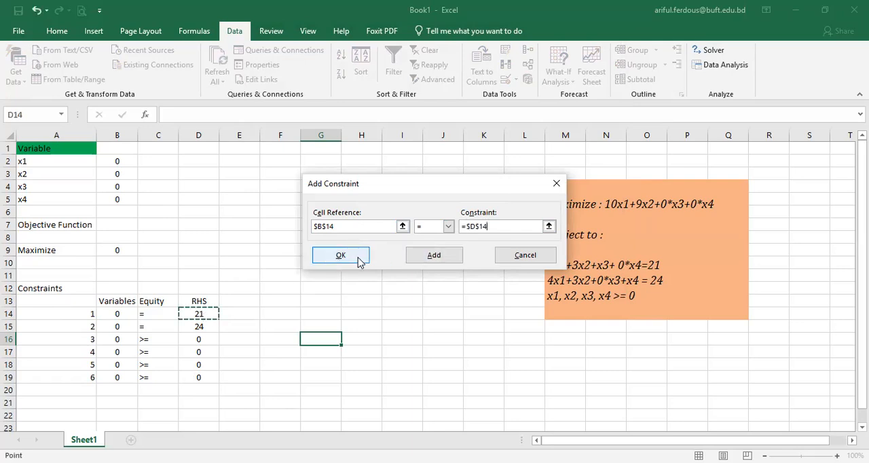
{"action": "left_click", "coordinate": [417, 257]}
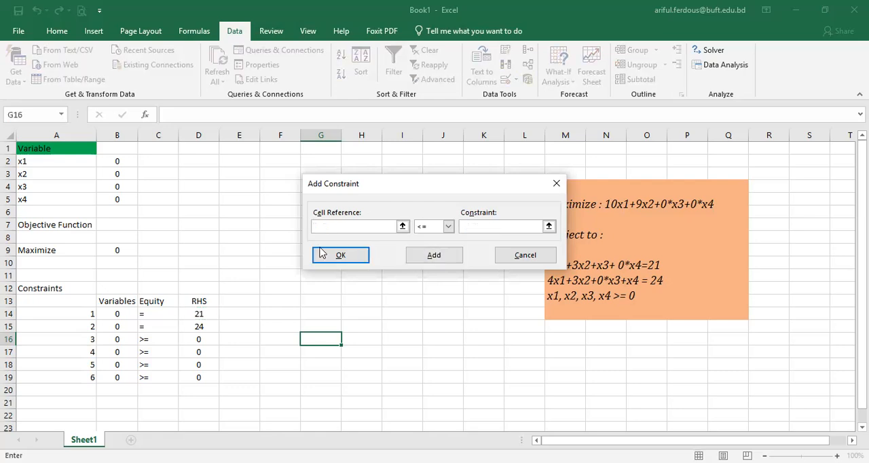
Step: Add a second Solver constraint requiring cell B15 to equal cell D15
{"action": "left_click", "coordinate": [115, 328]}
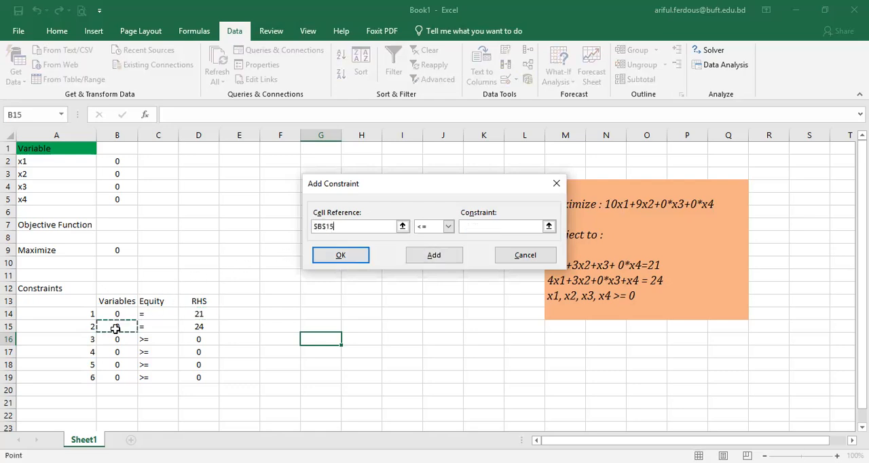
{"action": "left_click", "coordinate": [448, 228]}
{"action": "left_click", "coordinate": [499, 224]}
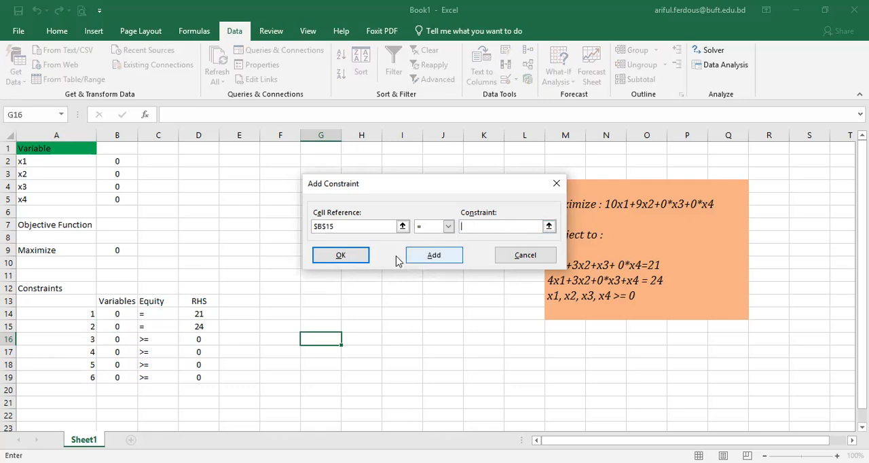
{"action": "left_click", "coordinate": [201, 337]}
{"action": "left_click", "coordinate": [202, 329]}
{"action": "left_click", "coordinate": [421, 260]}
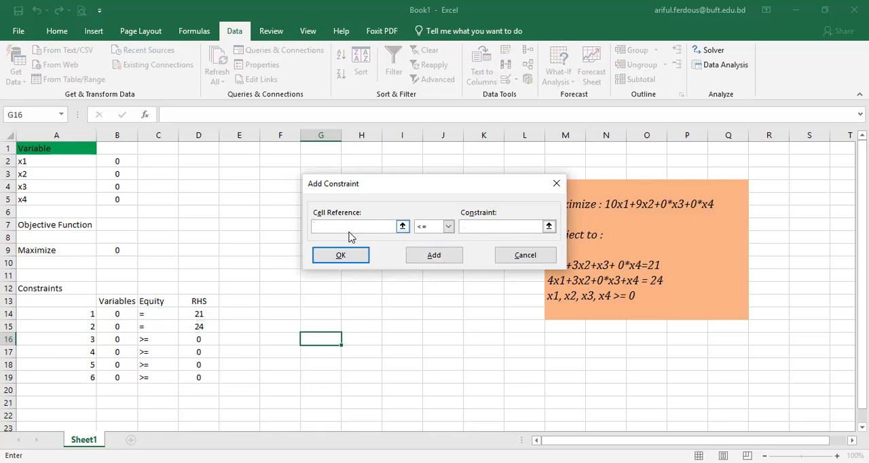
Step: Add a third Solver constraint requiring cell B16 to be >= cell D16
{"action": "left_click", "coordinate": [109, 342]}
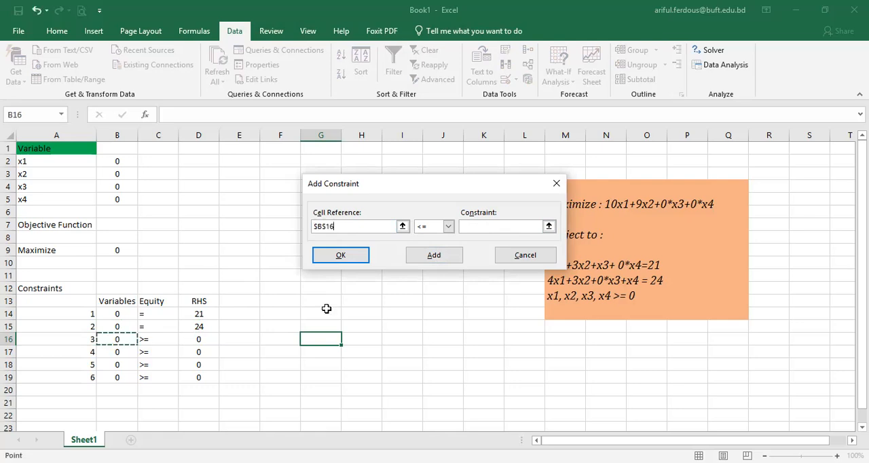
{"action": "left_click", "coordinate": [449, 232]}
{"action": "left_click", "coordinate": [435, 259]}
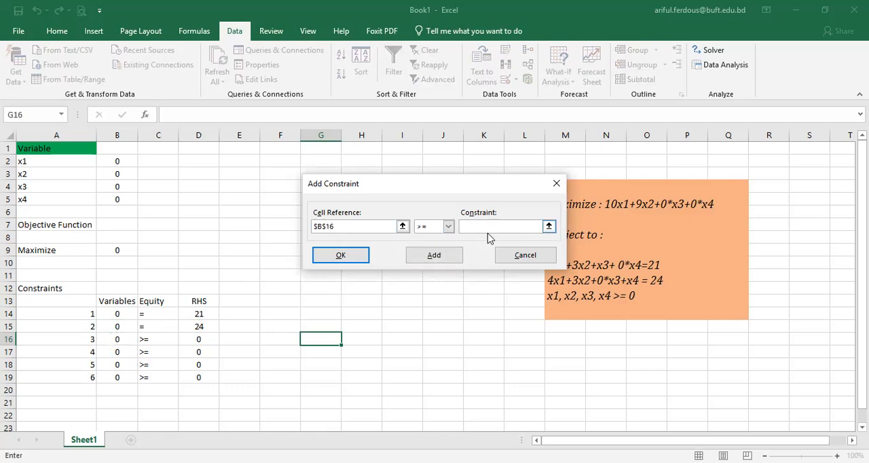
{"action": "left_click", "coordinate": [201, 339]}
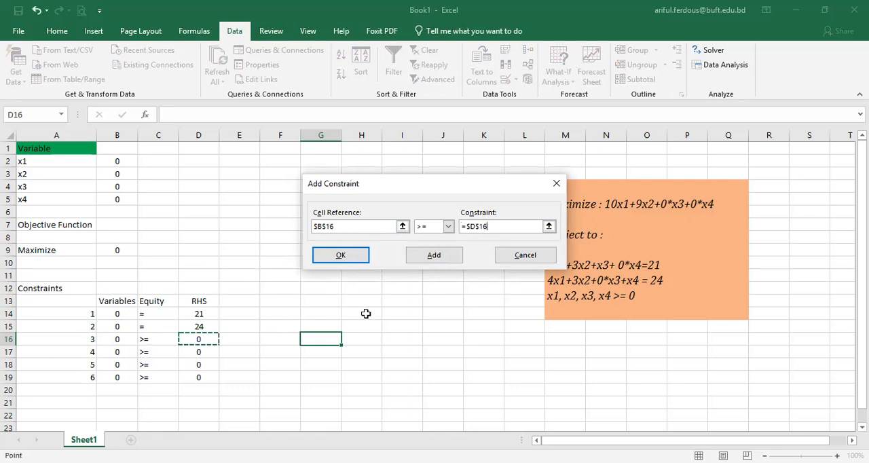
{"action": "left_click", "coordinate": [440, 260]}
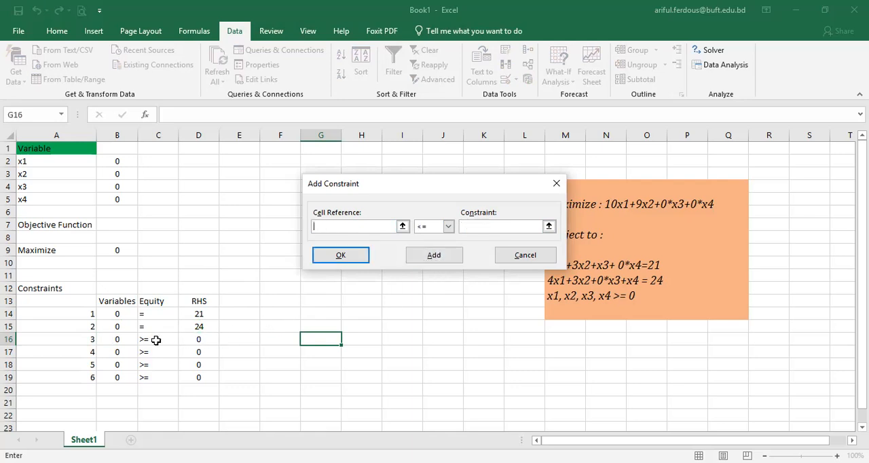
Step: Add a fourth Solver constraint requiring cell B17 to be >= cell D17
{"action": "left_click", "coordinate": [119, 352]}
{"action": "left_click", "coordinate": [448, 228]}
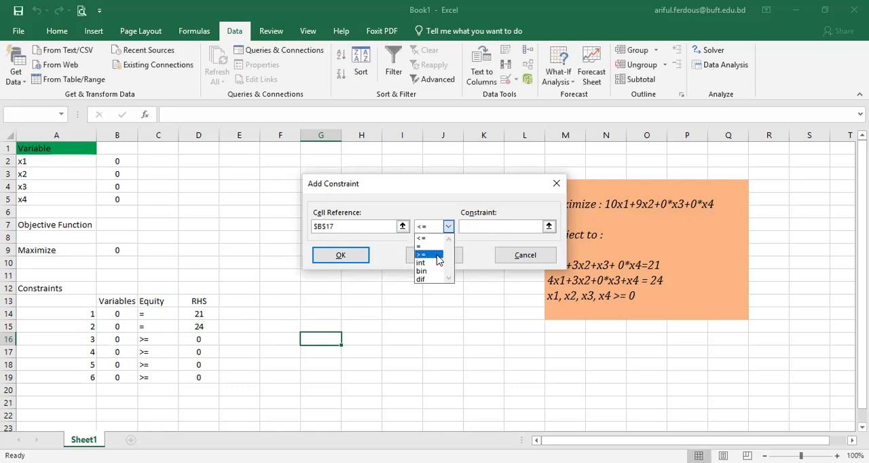
{"action": "left_click", "coordinate": [438, 255]}
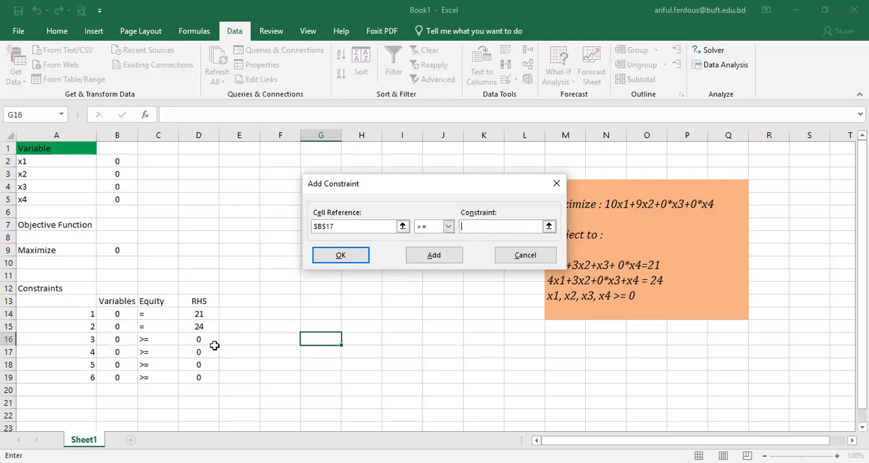
{"action": "left_click", "coordinate": [199, 351]}
{"action": "left_click", "coordinate": [434, 255]}
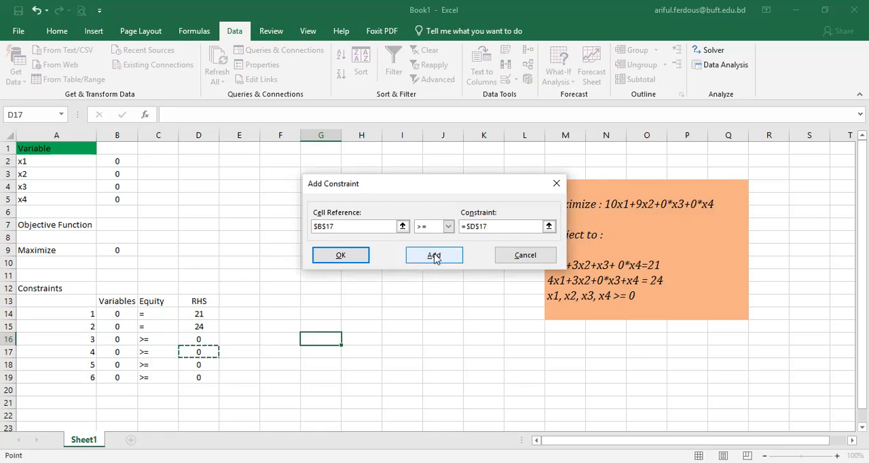
Step: Add a fifth Solver constraint requiring cell B18 to be >= cell D18
{"action": "left_click", "coordinate": [116, 365]}
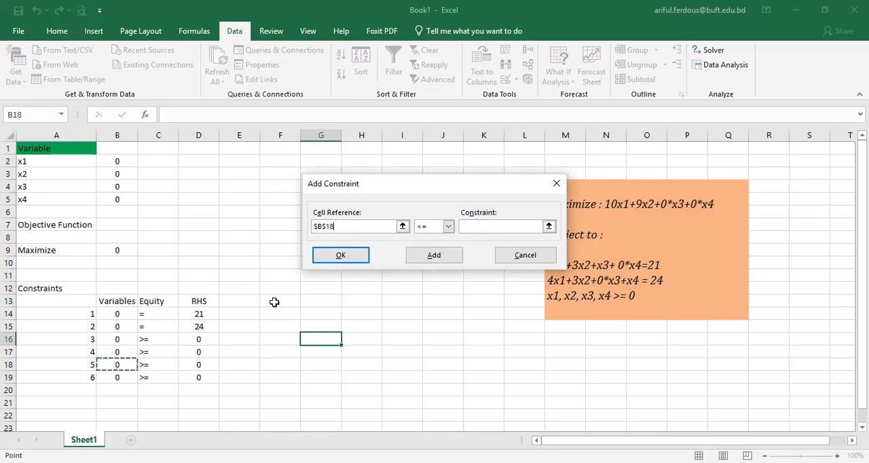
{"action": "left_click", "coordinate": [447, 226]}
{"action": "left_click", "coordinate": [438, 254]}
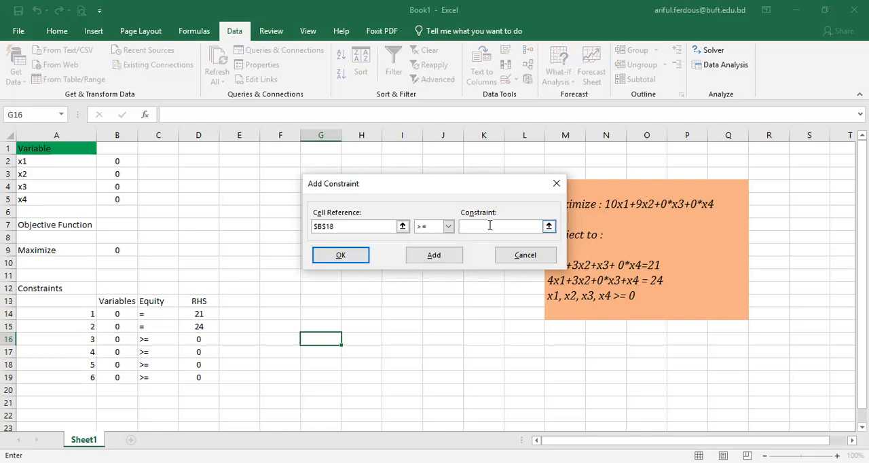
{"action": "left_click", "coordinate": [198, 364]}
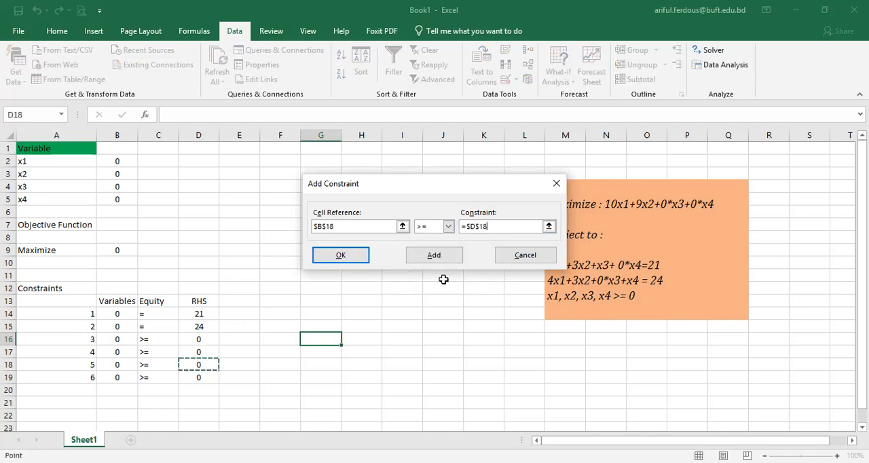
{"action": "left_click", "coordinate": [433, 256]}
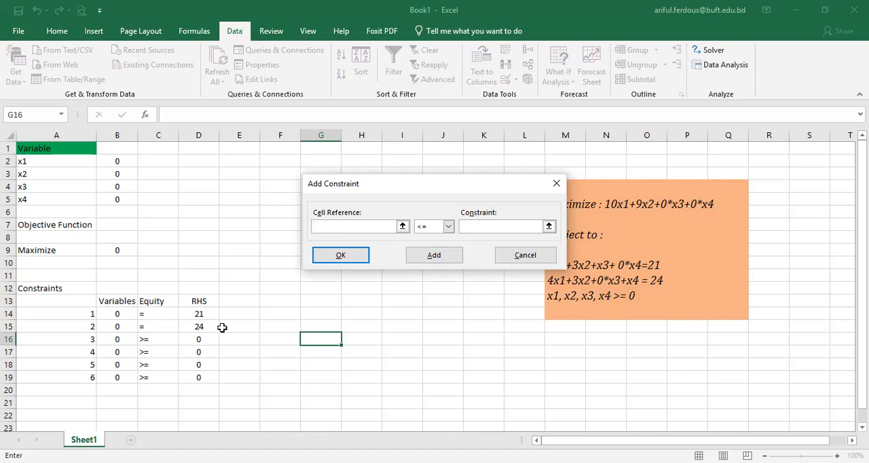
Step: Add the last Solver constraint requiring cell B19 to be >= cell D19, and return to the Solver parameters
{"action": "left_click", "coordinate": [120, 377]}
{"action": "left_click", "coordinate": [448, 226]}
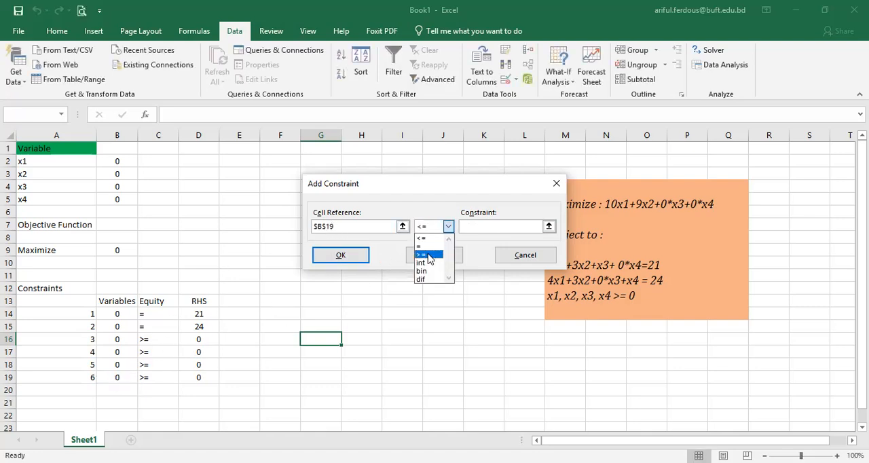
{"action": "left_click", "coordinate": [429, 255]}
{"action": "left_click", "coordinate": [493, 227]}
{"action": "left_click", "coordinate": [197, 377]}
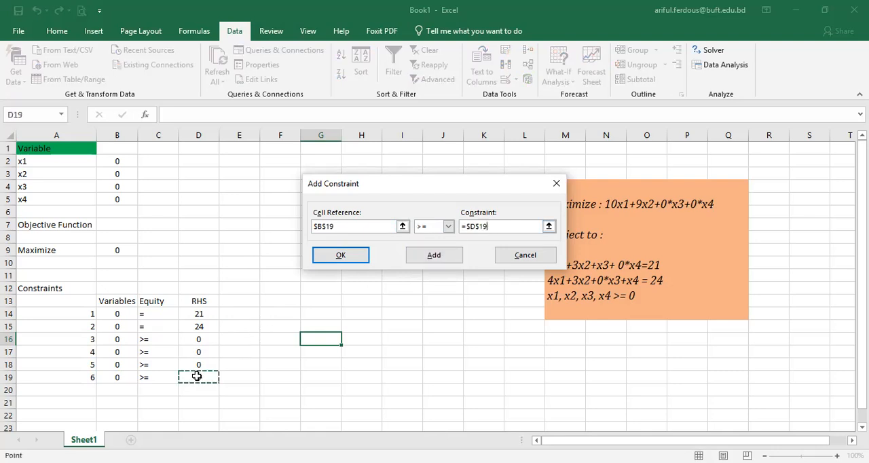
{"action": "left_click", "coordinate": [422, 258]}
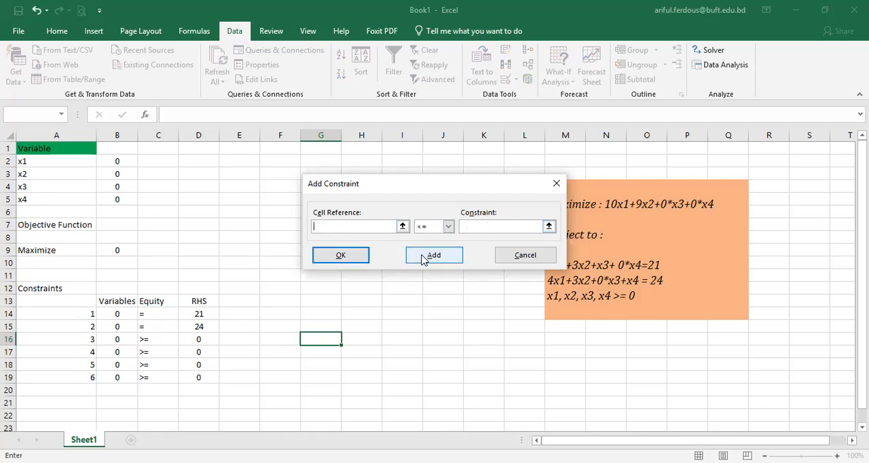
{"action": "left_click", "coordinate": [347, 256]}
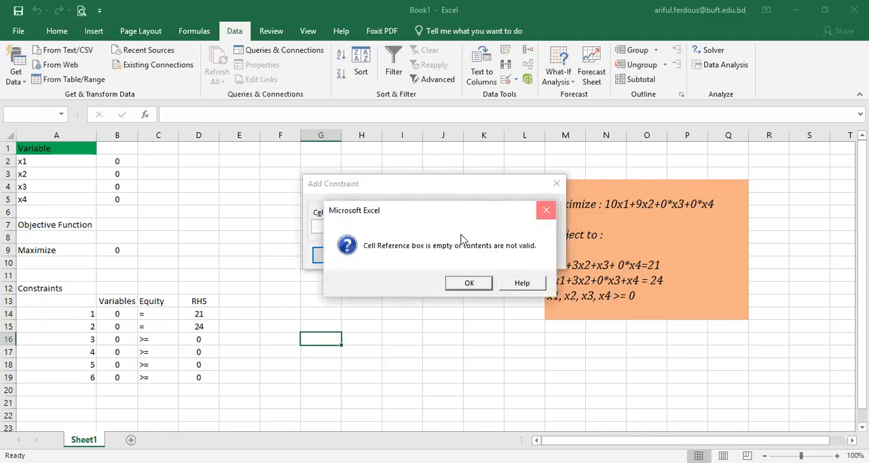
{"action": "key", "text": "Return"}
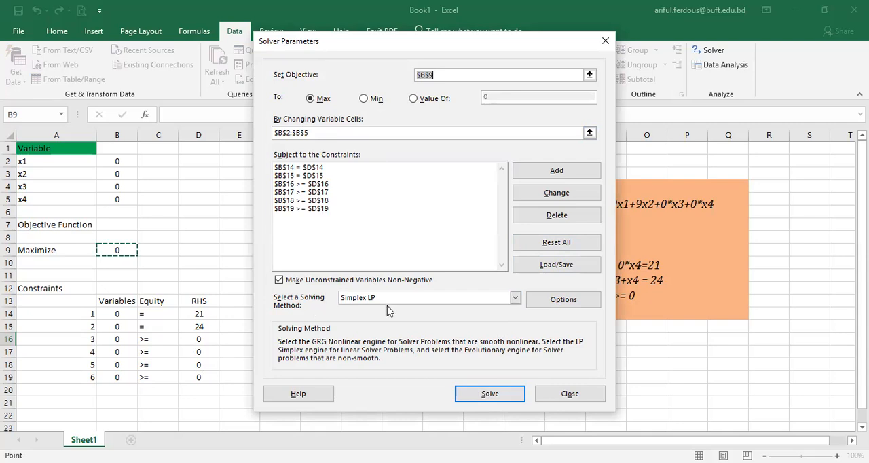
Step: Choose Simplex LP as the solving method, solve the model and keep the Solver solution
{"action": "left_click", "coordinate": [515, 299]}
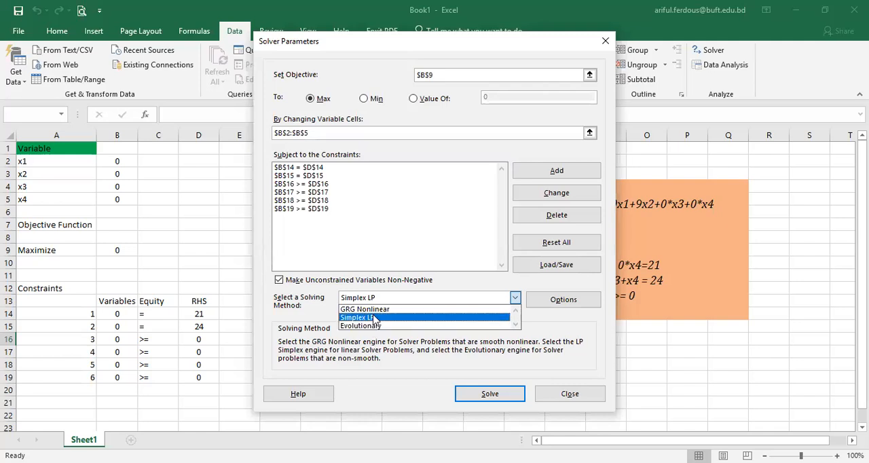
{"action": "left_click", "coordinate": [375, 317]}
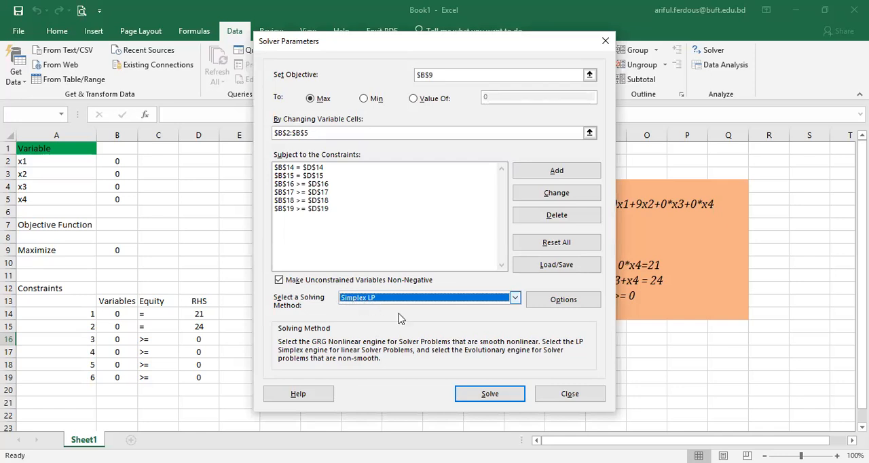
{"action": "left_click", "coordinate": [477, 396]}
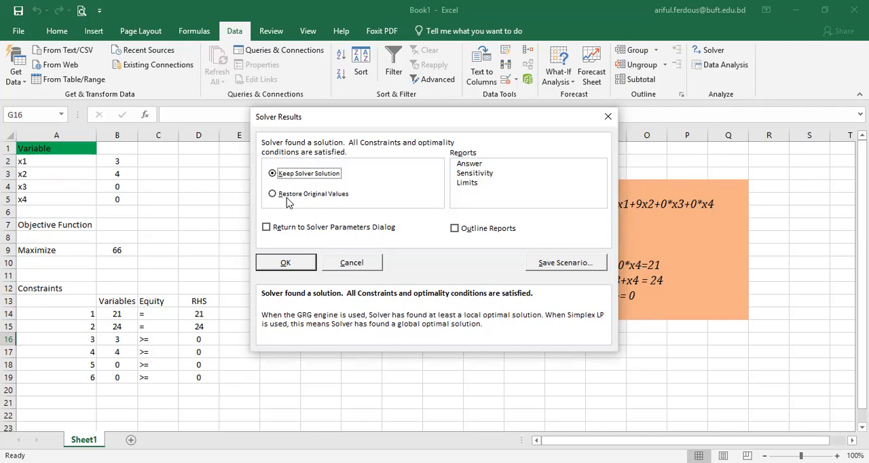
{"action": "left_click", "coordinate": [284, 264]}
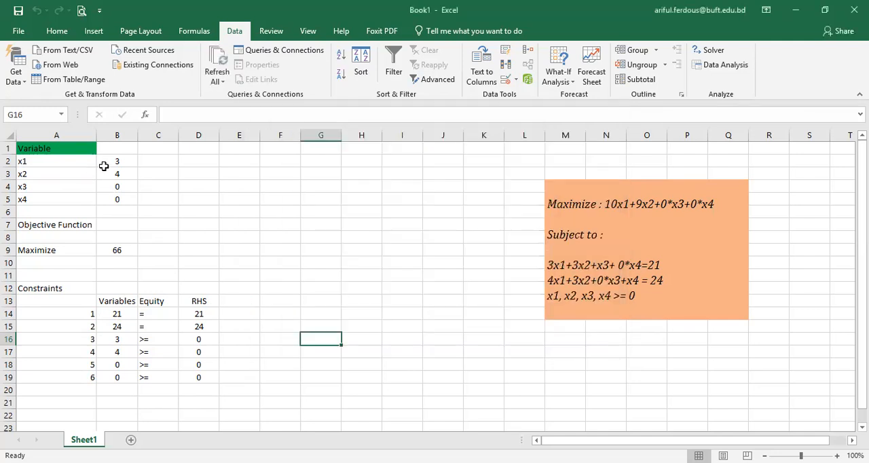
{"action": "left_click", "coordinate": [306, 253]}
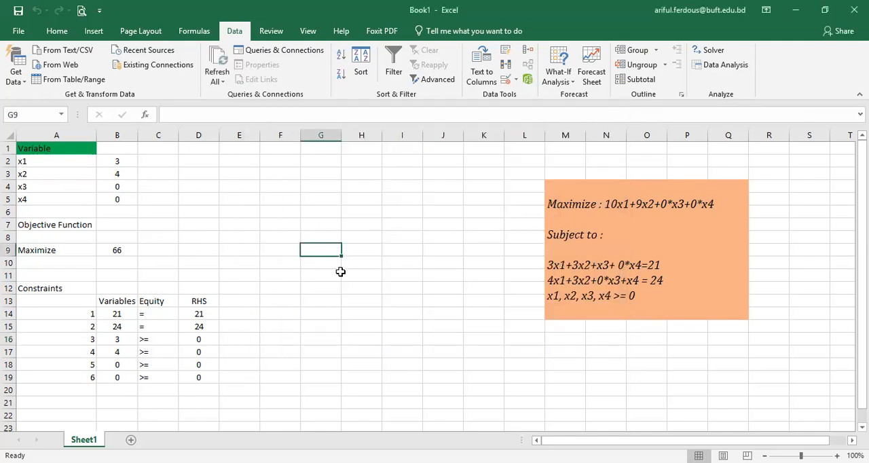
Step: Enter the heading Required Answer in cell A22, below the constraints table
{"action": "scroll", "coordinate": [276, 350], "scroll_direction": "down", "scroll_amount": 1}
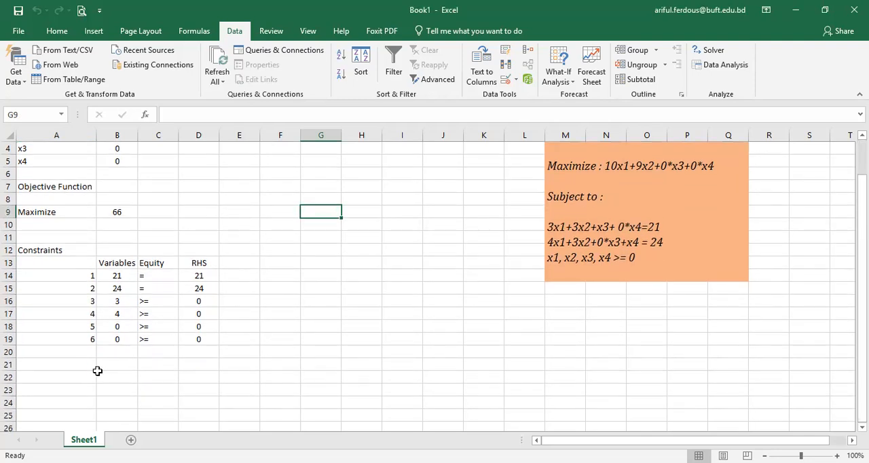
{"action": "left_click", "coordinate": [76, 377]}
{"action": "type", "text": "Des"}
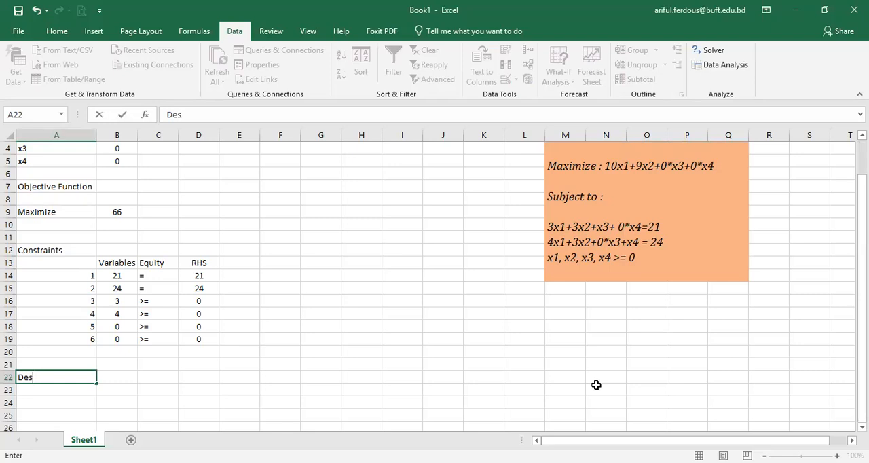
{"action": "type", "text": "ide==="}
{"action": "key", "text": "BackSpace"}
{"action": "key", "text": "BackSpace"}
{"action": "key", "text": "BackSpace"}
{"action": "key", "text": "BackSpace"}
{"action": "key", "text": "BackSpace"}
{"action": "key", "text": "BackSpace"}
{"action": "key", "text": "BackSpace"}
{"action": "key", "text": "BackSpace"}
{"action": "key", "text": "BackSpace"}
{"action": "type", "text": "Required Answer"}
{"action": "key", "text": "Return"}
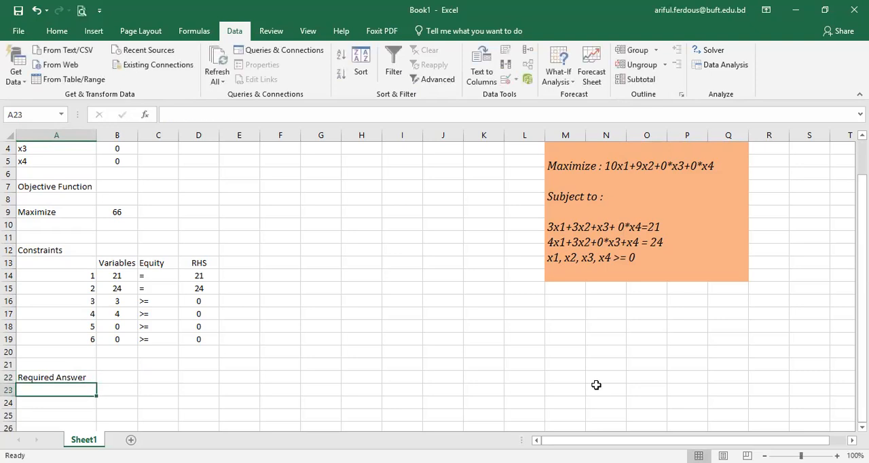
Step: List the variable labels x1, x2, x3 and x4 in cells B22 to B25 beside the Required Answer heading
{"action": "key", "text": "Right"}
{"action": "key", "text": "Up"}
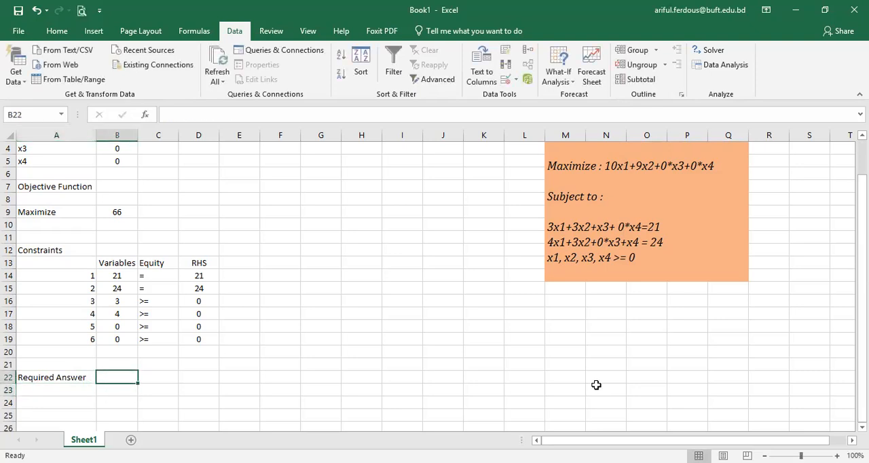
{"action": "type", "text": "x1"}
{"action": "key", "text": "Return"}
{"action": "type", "text": "x2"}
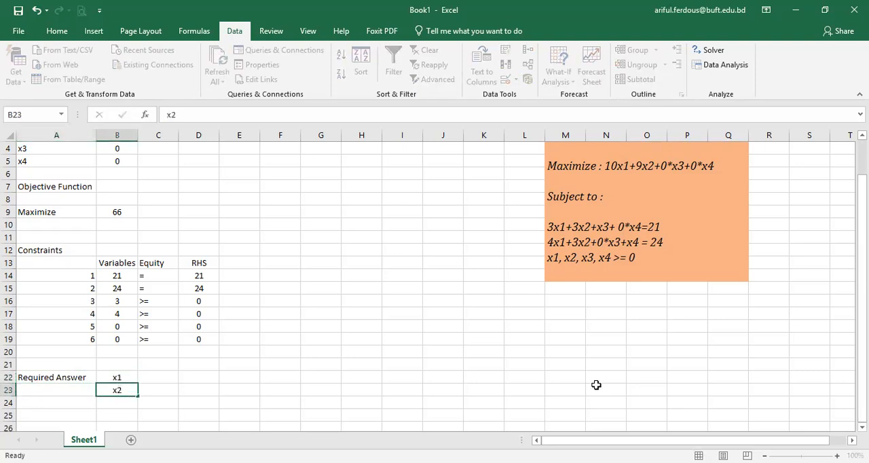
{"action": "key", "text": "Return"}
{"action": "type", "text": "x3"}
{"action": "key", "text": "Return"}
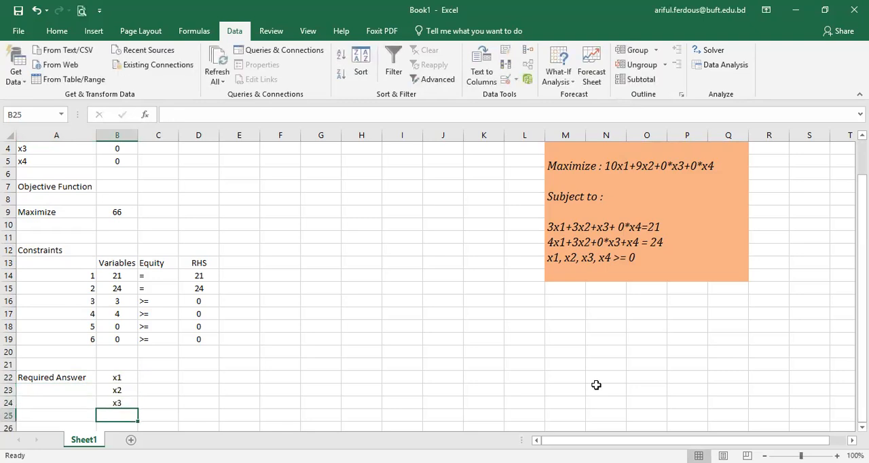
{"action": "type", "text": "x4"}
{"action": "key", "text": "Return"}
{"action": "key", "text": "Up"}
{"action": "key", "text": "Up"}
{"action": "key", "text": "Up"}
{"action": "key", "text": "Up"}
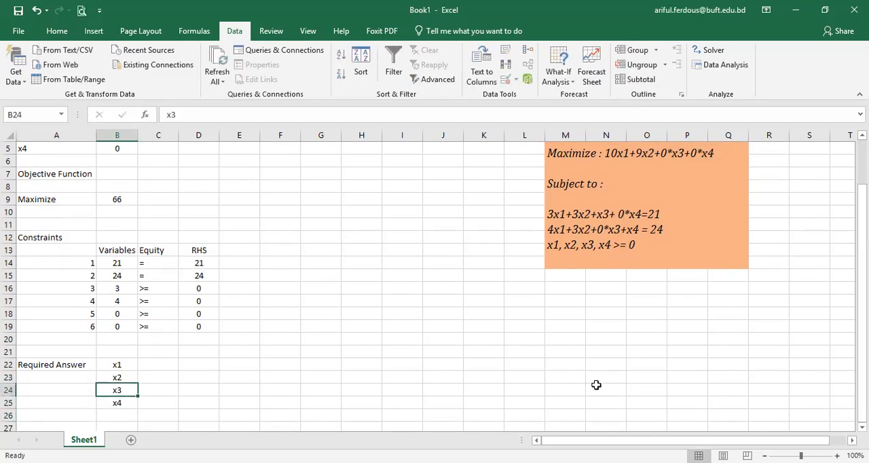
{"action": "key", "text": "Right"}
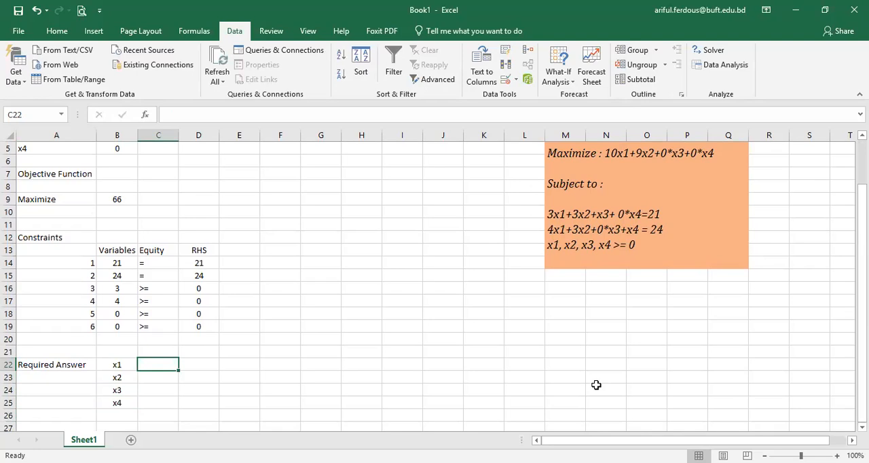
{"action": "key", "text": "Left"}
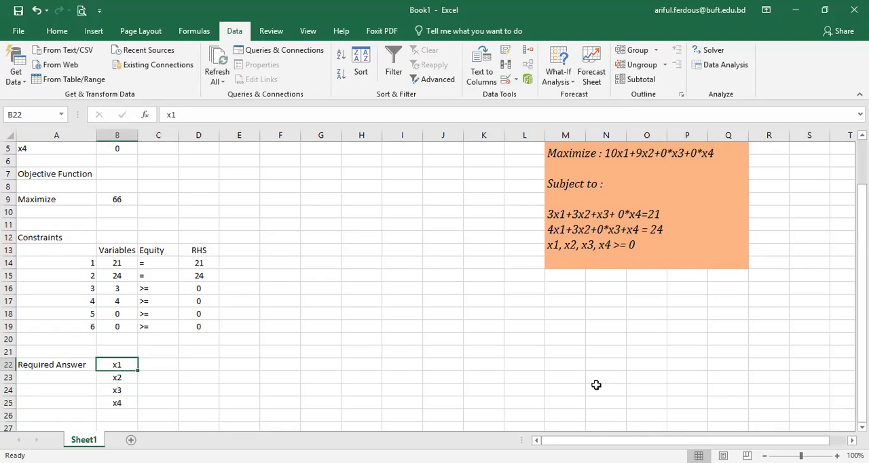
{"action": "key", "text": "F2"}
{"action": "type", "text": "="}
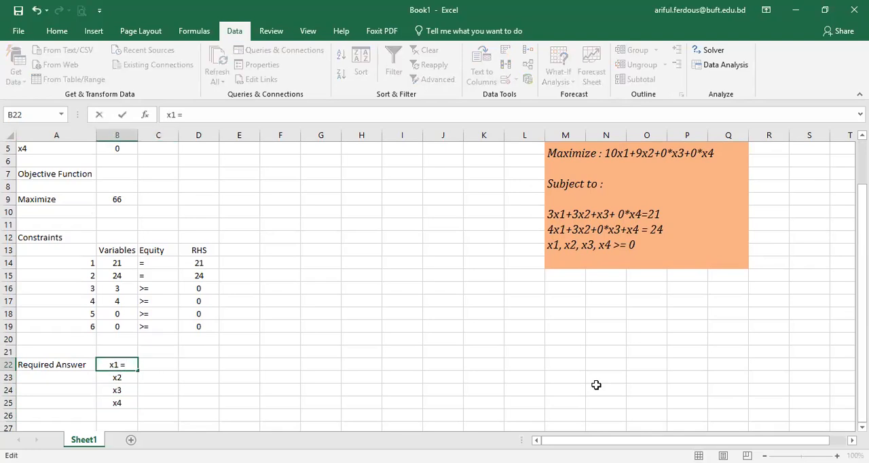
{"action": "key", "text": "Escape"}
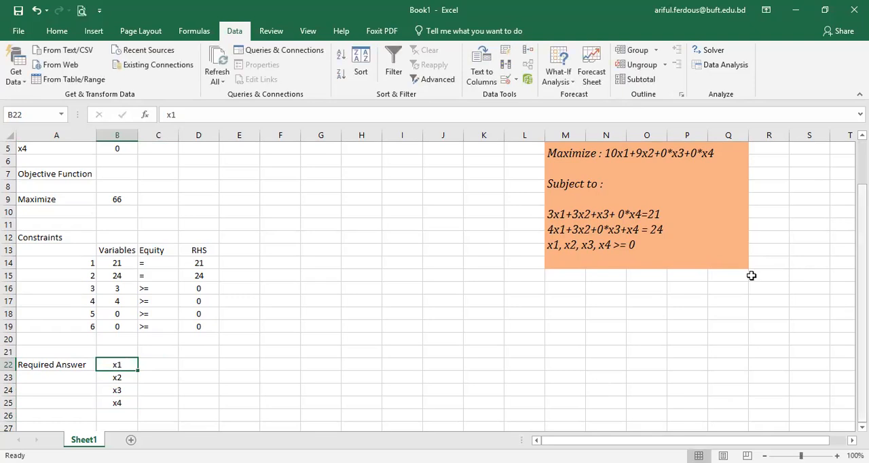
Step: Extend the merged orange problem box down to row 17 and centre its text with Merge & Center
{"action": "left_click", "coordinate": [646, 246]}
{"action": "left_click_drag", "start_coordinate": [644, 272], "coordinate": [642, 306]}
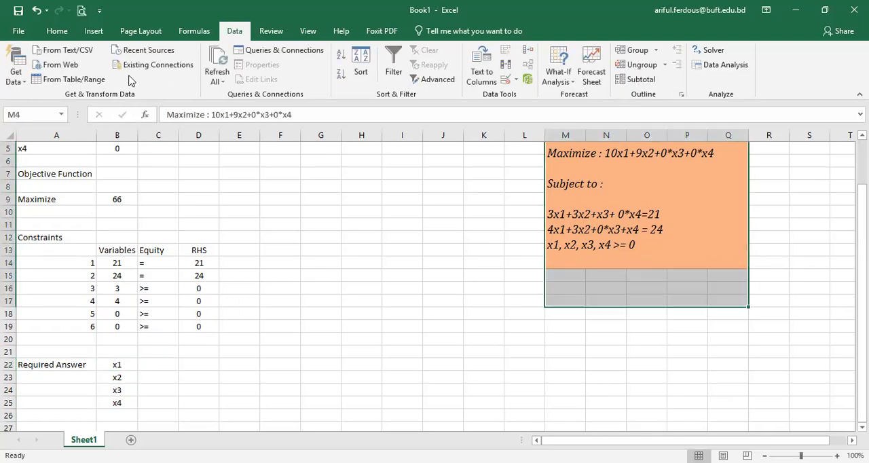
{"action": "left_click", "coordinate": [57, 31]}
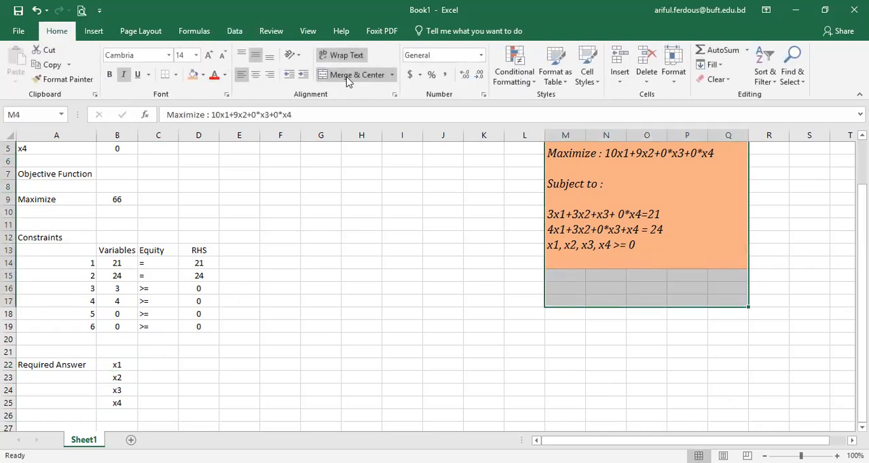
{"action": "left_click", "coordinate": [348, 76]}
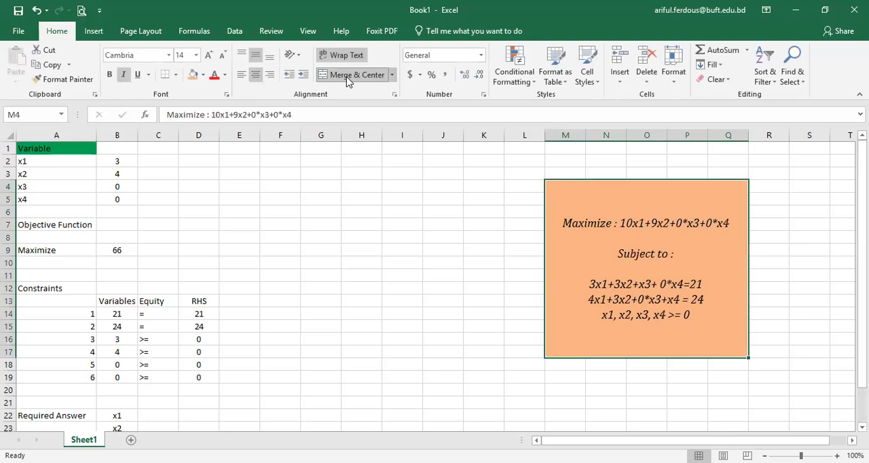
Step: Below the constraints in the orange problem box, leave a blank line and add the text "by solving using LP Simplex method"
{"action": "double_click", "coordinate": [701, 315]}
{"action": "key", "text": "alt+Return"}
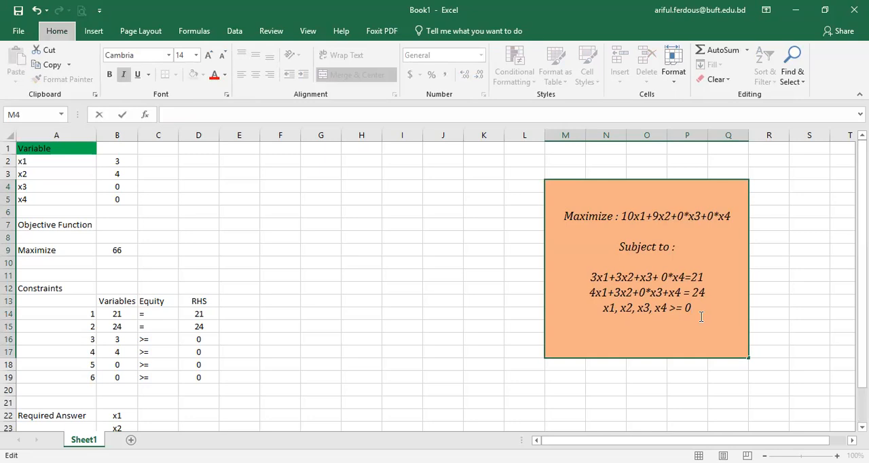
{"action": "key", "text": "alt+Return"}
{"action": "type", "text": "by solving"}
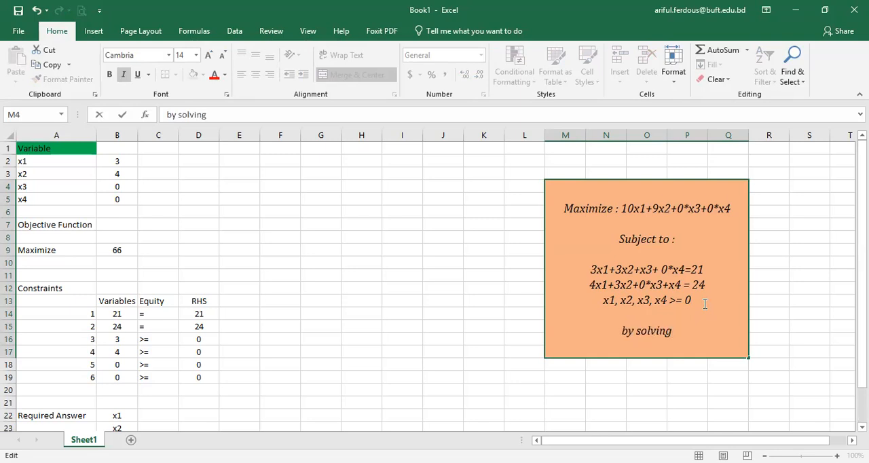
{"action": "type", "text": " Excel"}
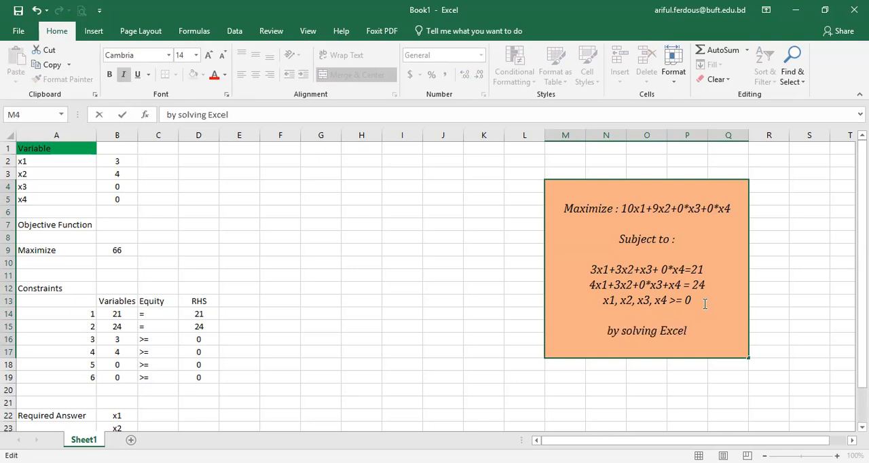
{"action": "key", "text": "BackSpace"}
{"action": "key", "text": "BackSpace"}
{"action": "key", "text": "BackSpace"}
{"action": "key", "text": "BackSpace"}
{"action": "key", "text": "BackSpace"}
{"action": "type", "text": "usi"}
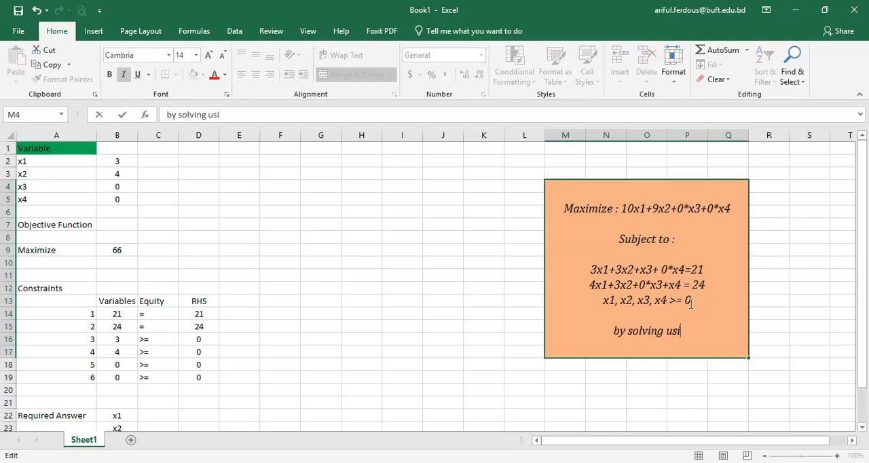
{"action": "type", "text": "ng LP Simplex method"}
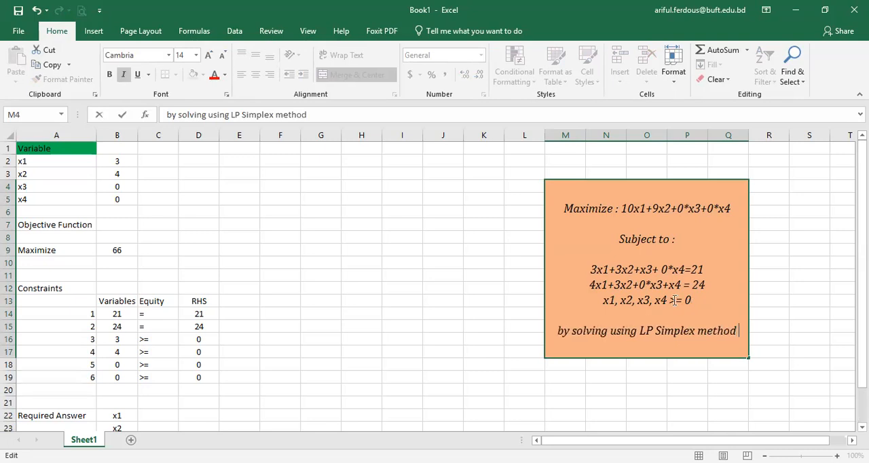
{"action": "type", "text": "()"}
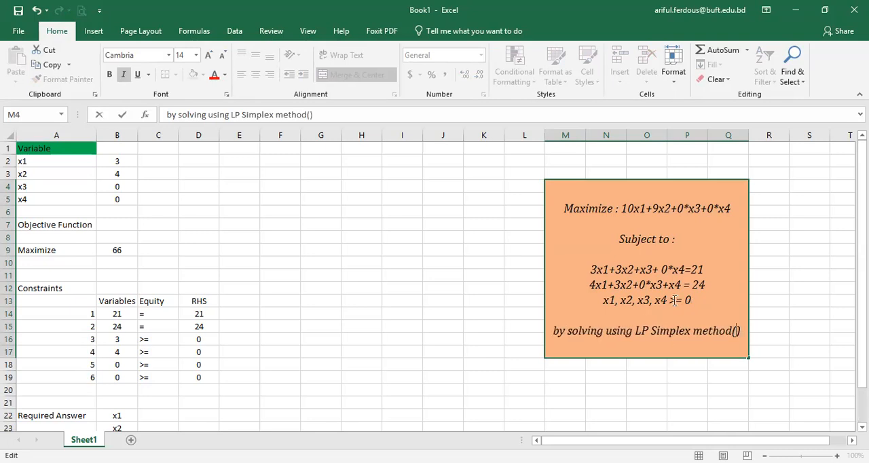
{"action": "type", "text": "Excel sop"}
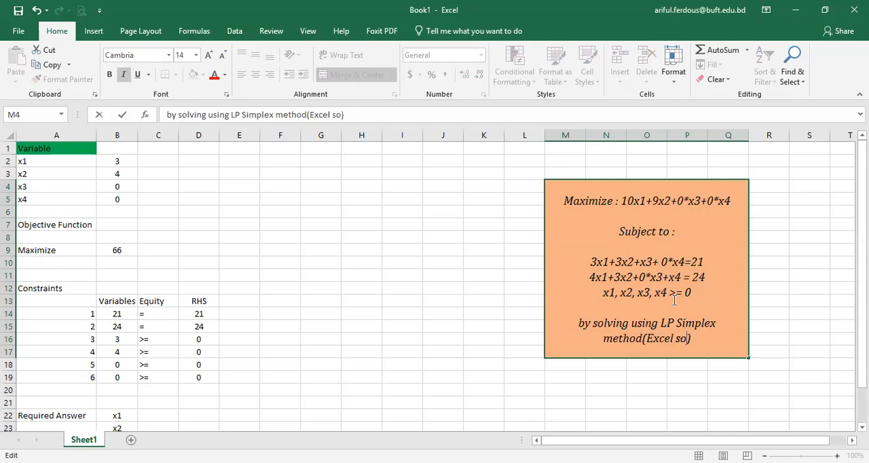
{"action": "type", "text": "ver A"}
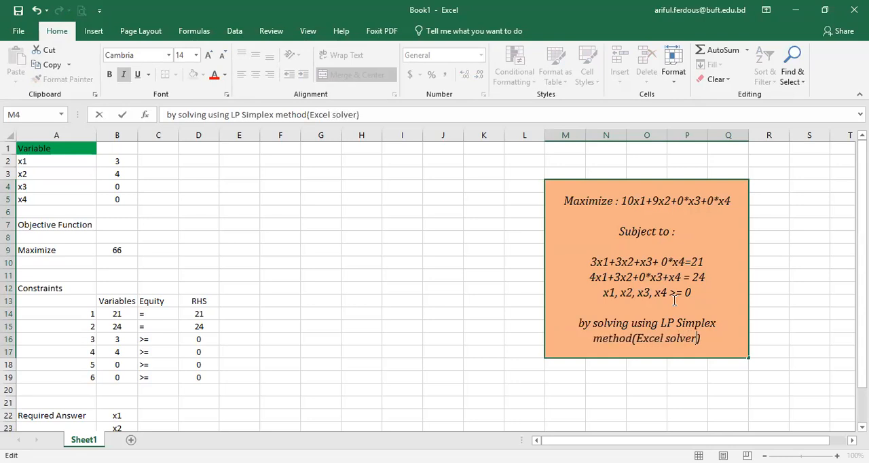
Step: Complete the solving-method line in the problem box with "(Excel solver Add-ons) :"
{"action": "type", "text": "don"}
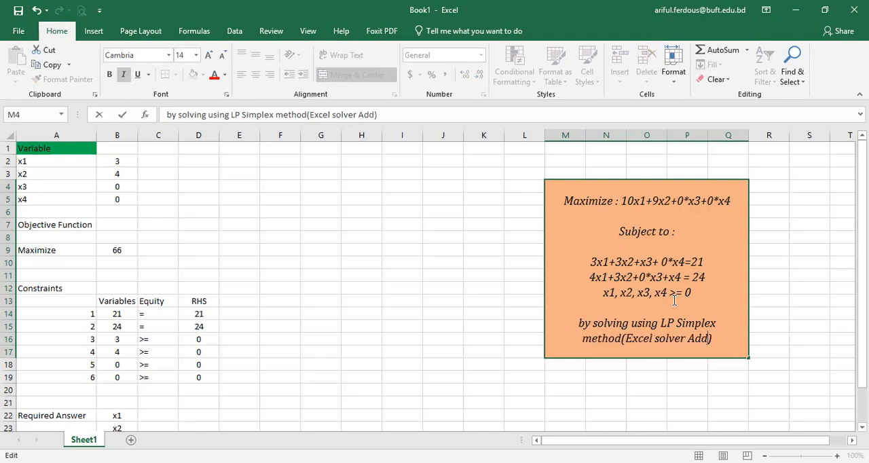
{"action": "key", "text": "BackSpace"}
{"action": "key", "text": "BackSpace"}
{"action": "type", "text": "-ons"}
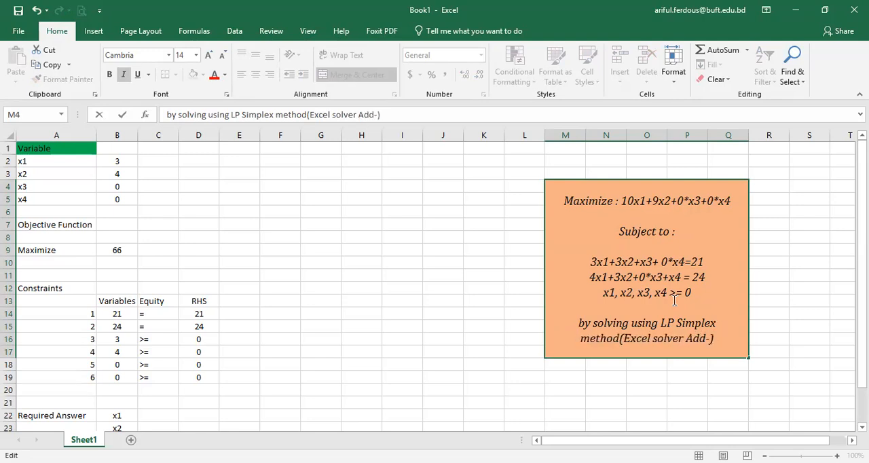
{"action": "key", "text": "End"}
{"action": "type", "text": ":"}
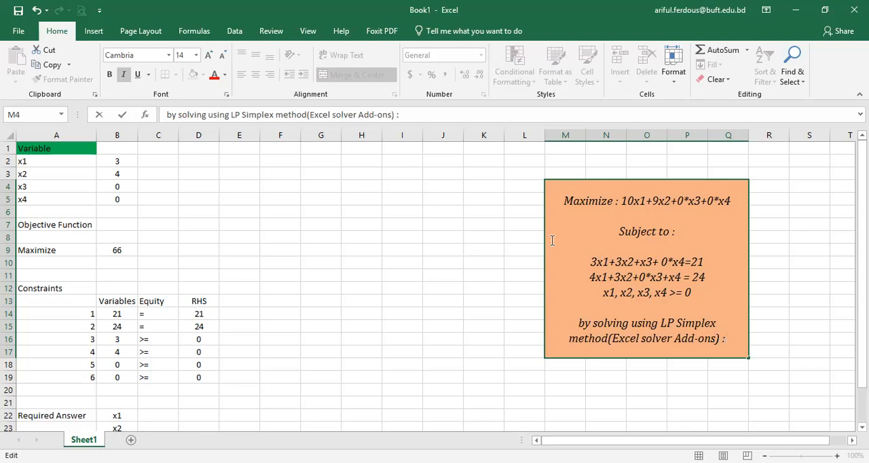
Step: Add a new line with the variable results "x1= 3, x2=4, x3,x4 =0," to the problem box
{"action": "key", "text": "Return"}
{"action": "type", "text": "x1"}
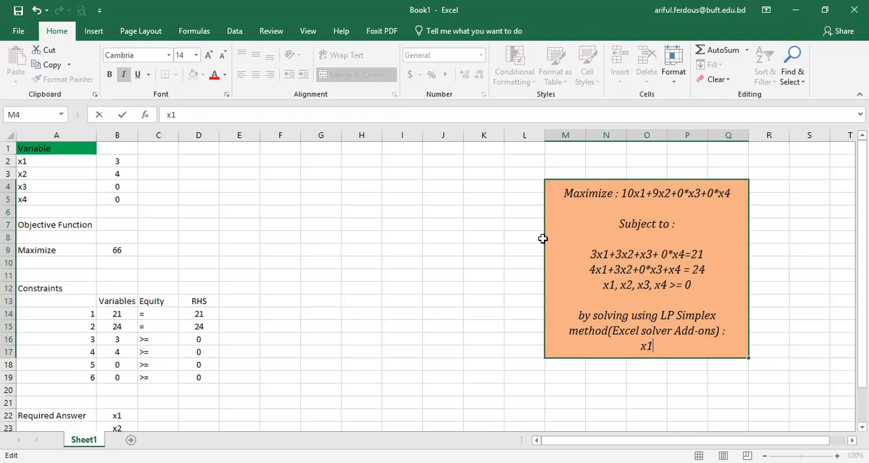
{"action": "type", "text": "= 3, x2="}
{"action": "key", "text": "BackSpace"}
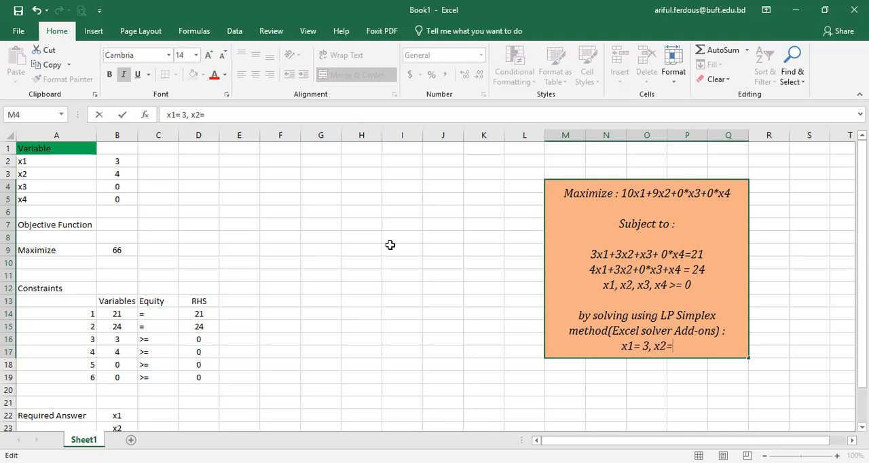
{"action": "type", "text": "4, x"}
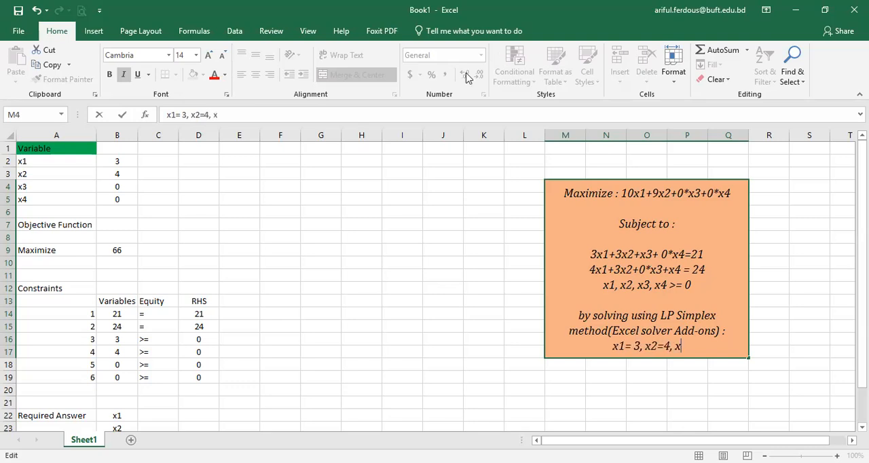
{"action": "type", "text": "3,"}
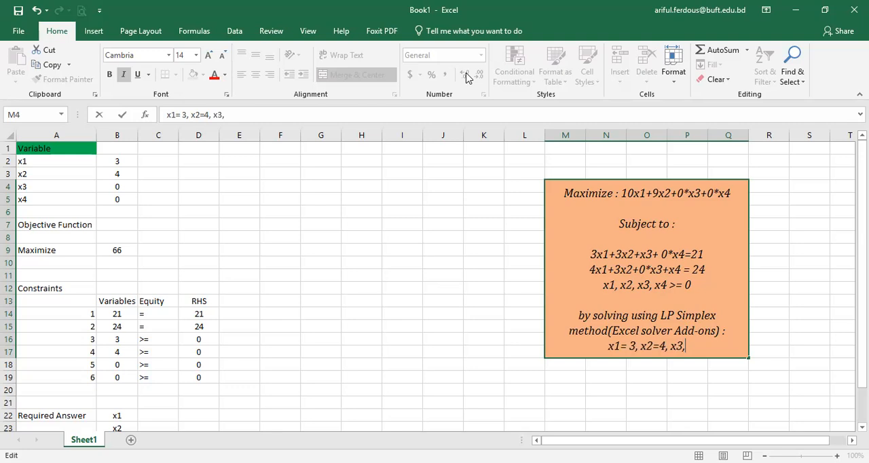
{"action": "type", "text": "x4 =0,"}
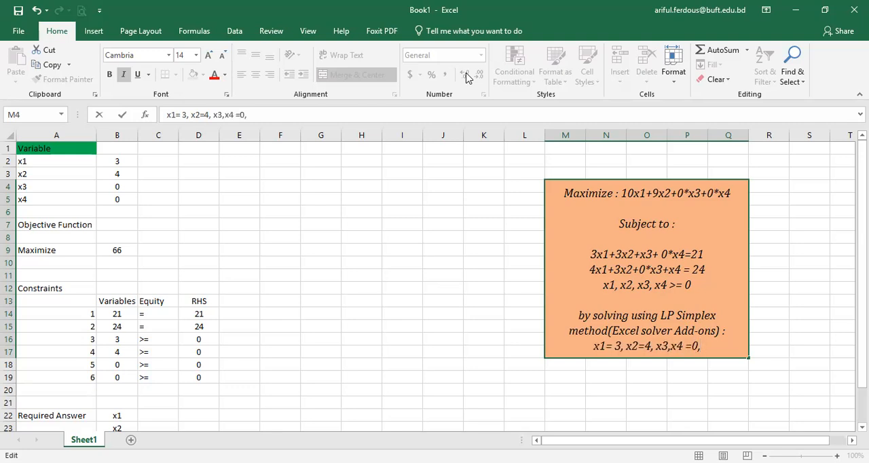
{"action": "type", "text": " ma"}
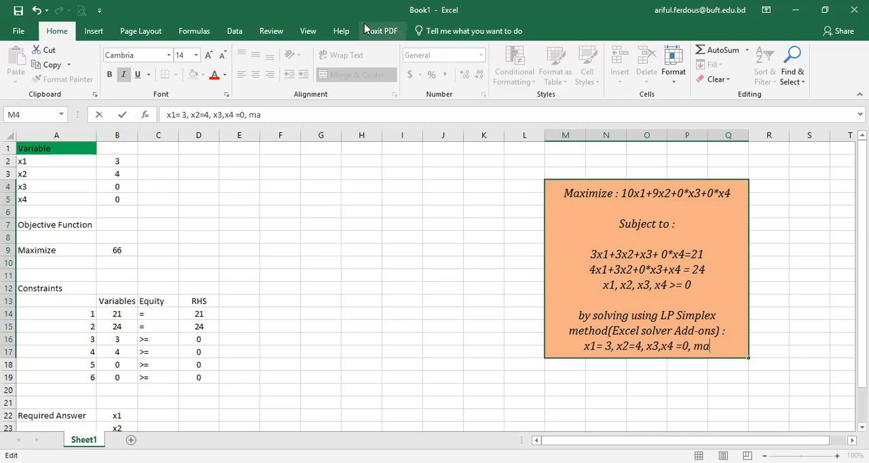
{"action": "type", "text": "ximize objectiv"}
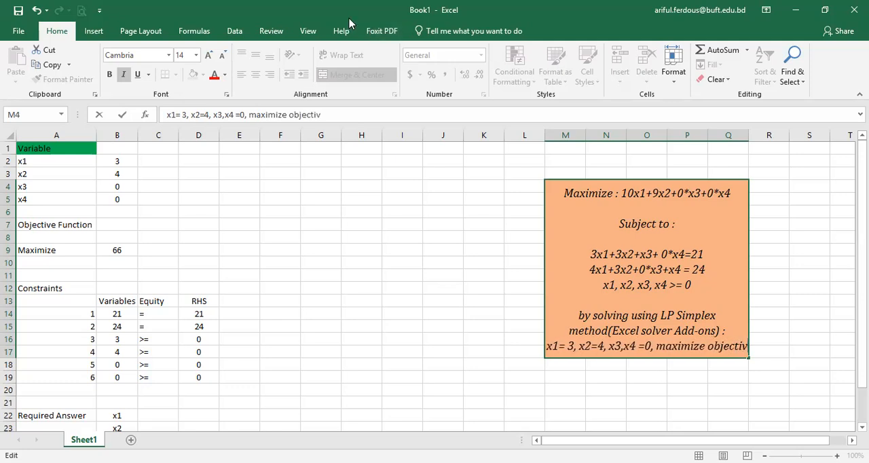
{"action": "type", "text": "e fu"}
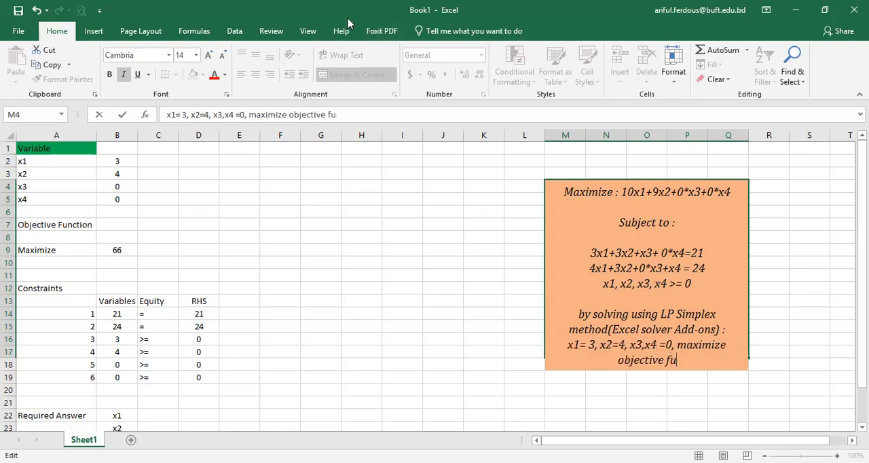
{"action": "type", "text": "nction ="}
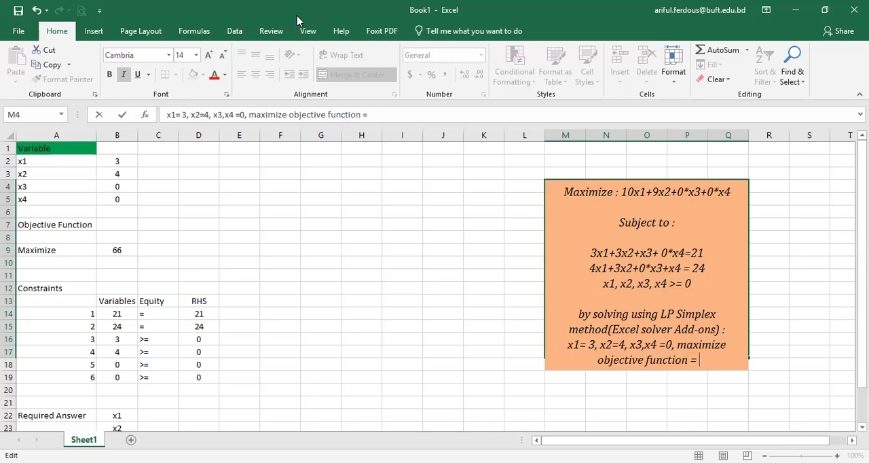
{"action": "type", "text": " 66"}
Step: Append "maximize objective function = 66" to the results line and finish editing the problem box
{"action": "left_click", "coordinate": [768, 274]}
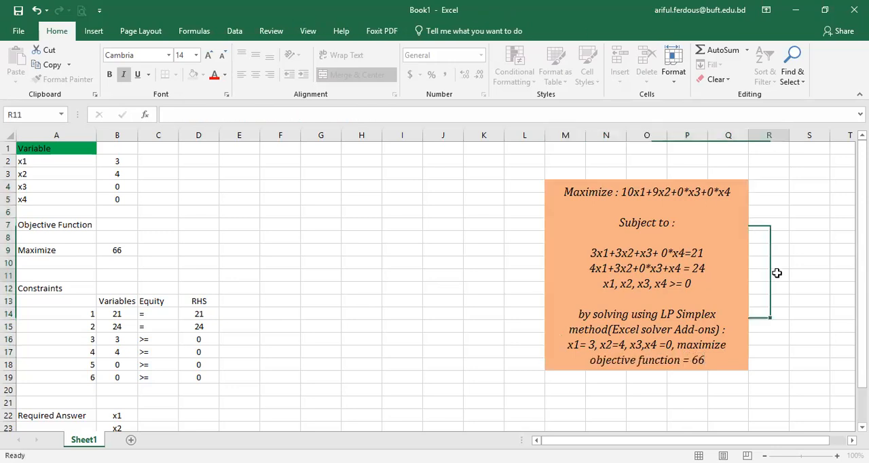
Step: Extend the orange problem box down to row 19 by merging and centring M4:Q19 again
{"action": "left_click_drag", "start_coordinate": [636, 266], "coordinate": [621, 344]}
{"action": "left_click", "coordinate": [357, 75]}
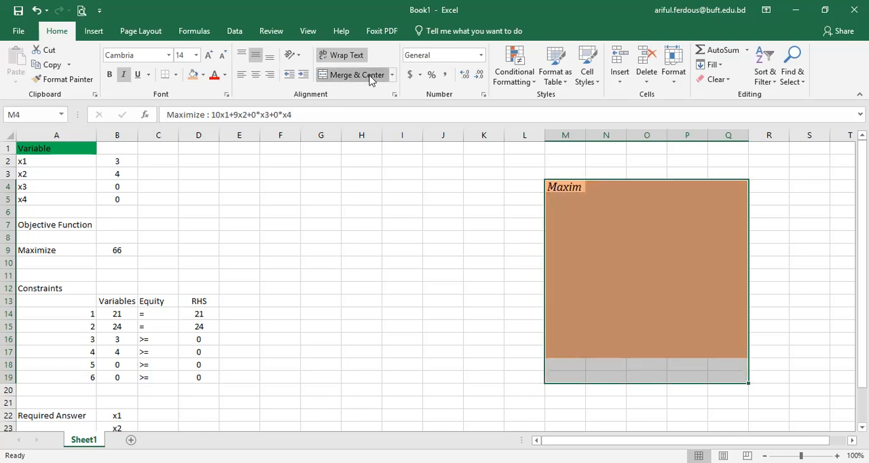
{"action": "left_click", "coordinate": [357, 75]}
{"action": "left_click", "coordinate": [760, 263]}
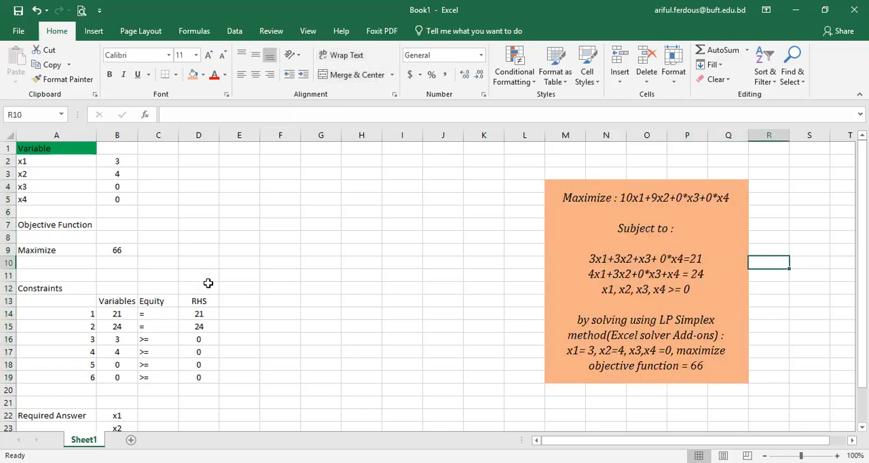
{"action": "left_click", "coordinate": [121, 165]}
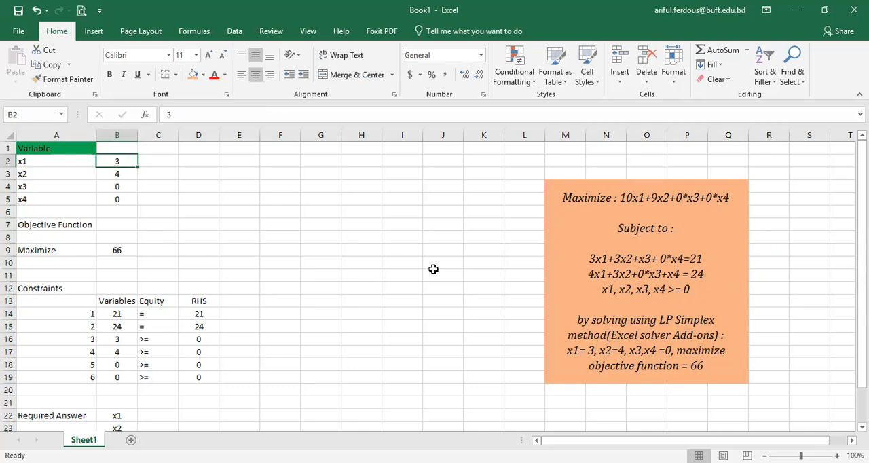
Step: Reset the x1 and x2 variable values in B2 and B3 to 0
{"action": "type", "text": "0"}
{"action": "key", "text": "Return"}
{"action": "type", "text": "0"}
{"action": "key", "text": "Return"}
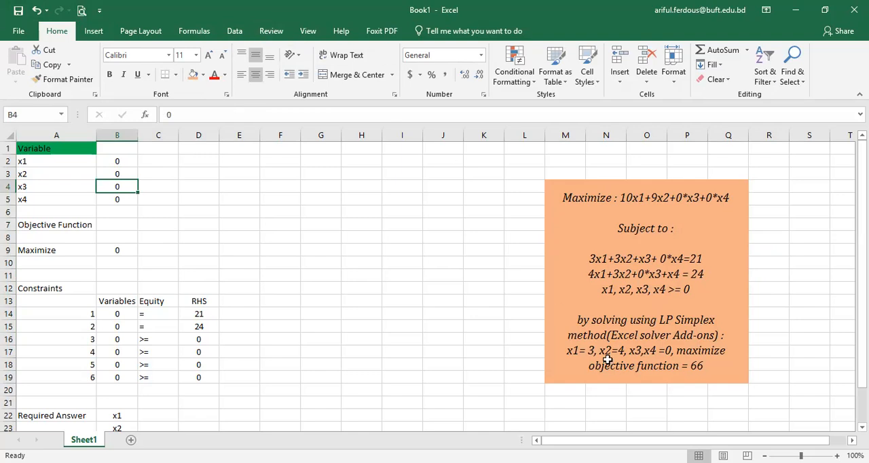
Step: Solve the model again with the existing Simplex LP Solver setup, choosing to restore the original values instead of keeping the solution
{"action": "left_click", "coordinate": [235, 35]}
{"action": "left_click", "coordinate": [712, 53]}
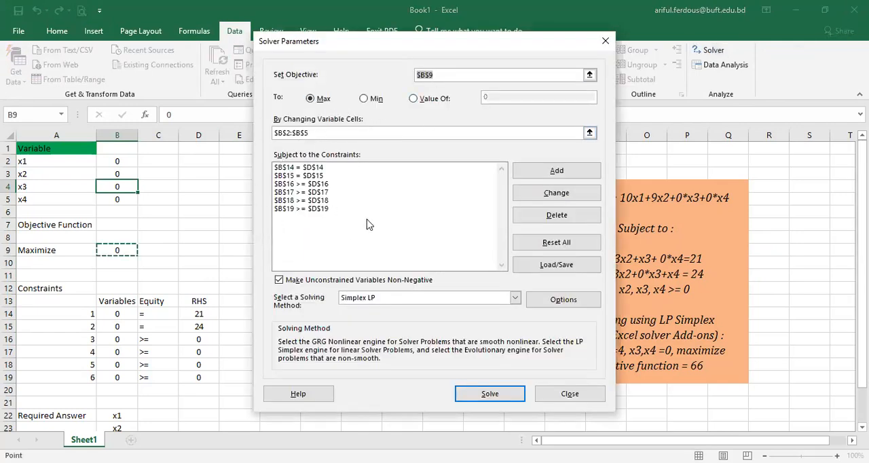
{"action": "left_click", "coordinate": [475, 392]}
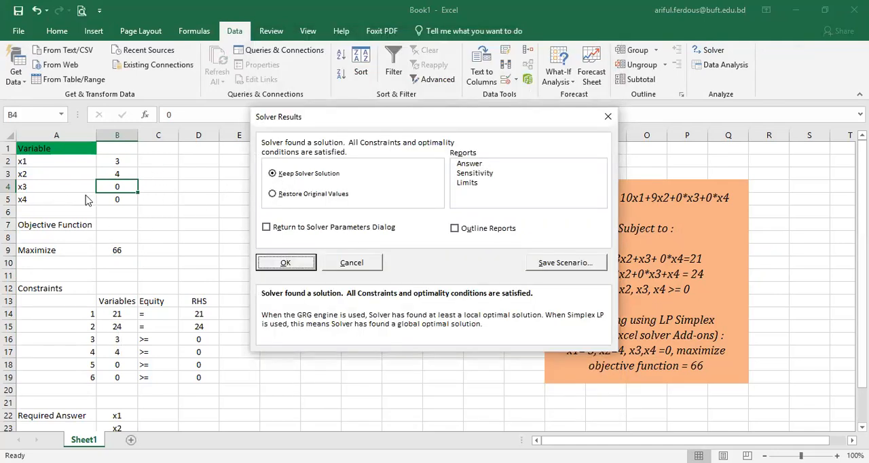
{"action": "left_click", "coordinate": [273, 194]}
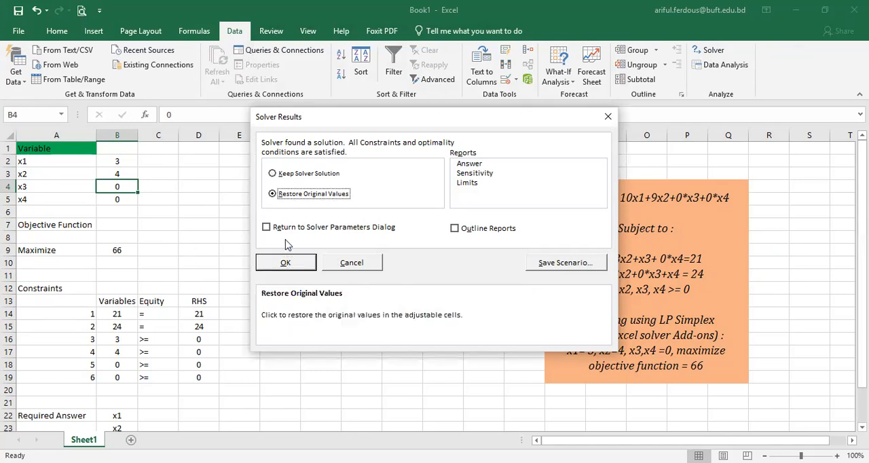
{"action": "left_click", "coordinate": [285, 265]}
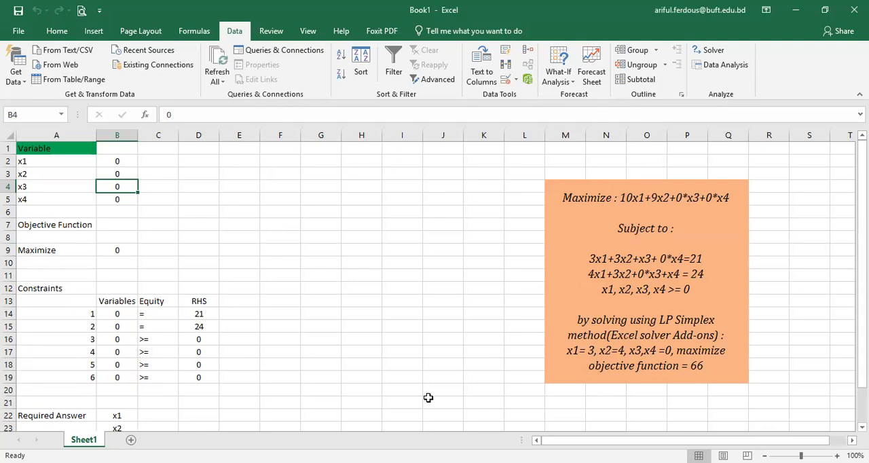
{"action": "left_click", "coordinate": [516, 351]}
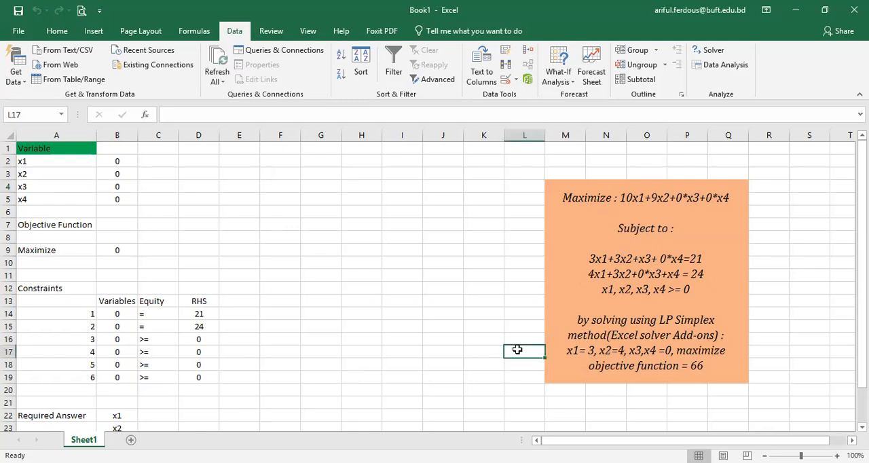